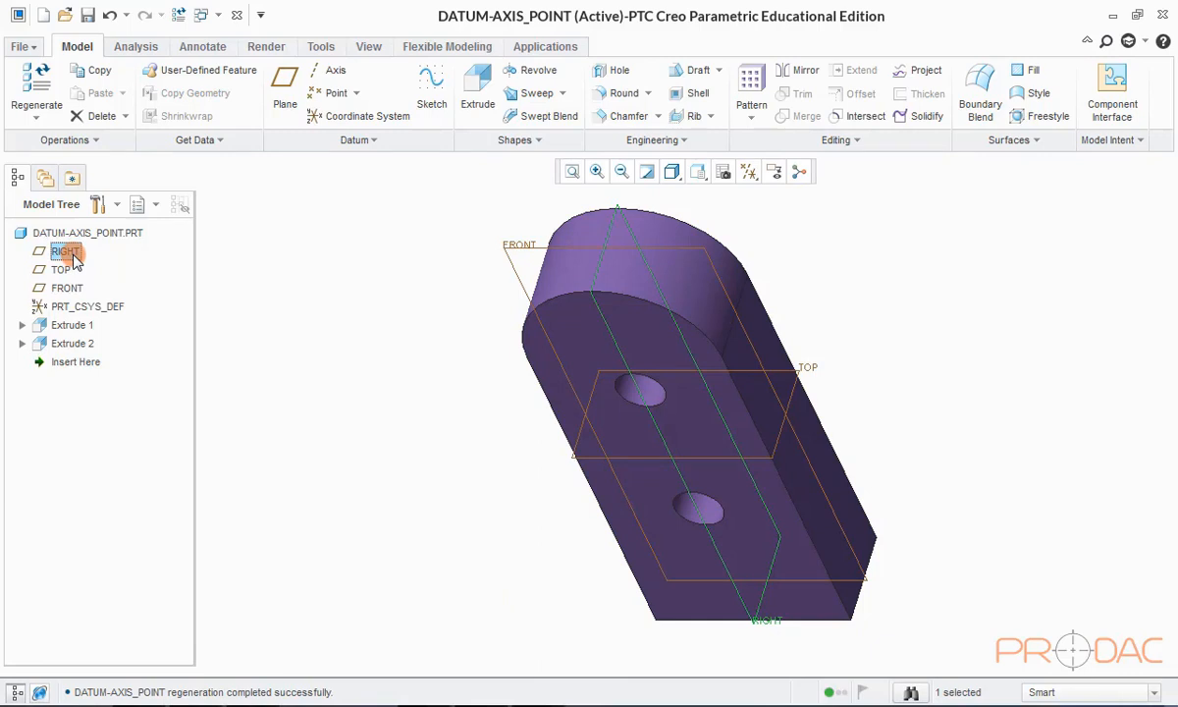
Step: Highlight the default datum planes RIGHT, TOP and FRONT one after another, and clear the selection
click(74, 258)
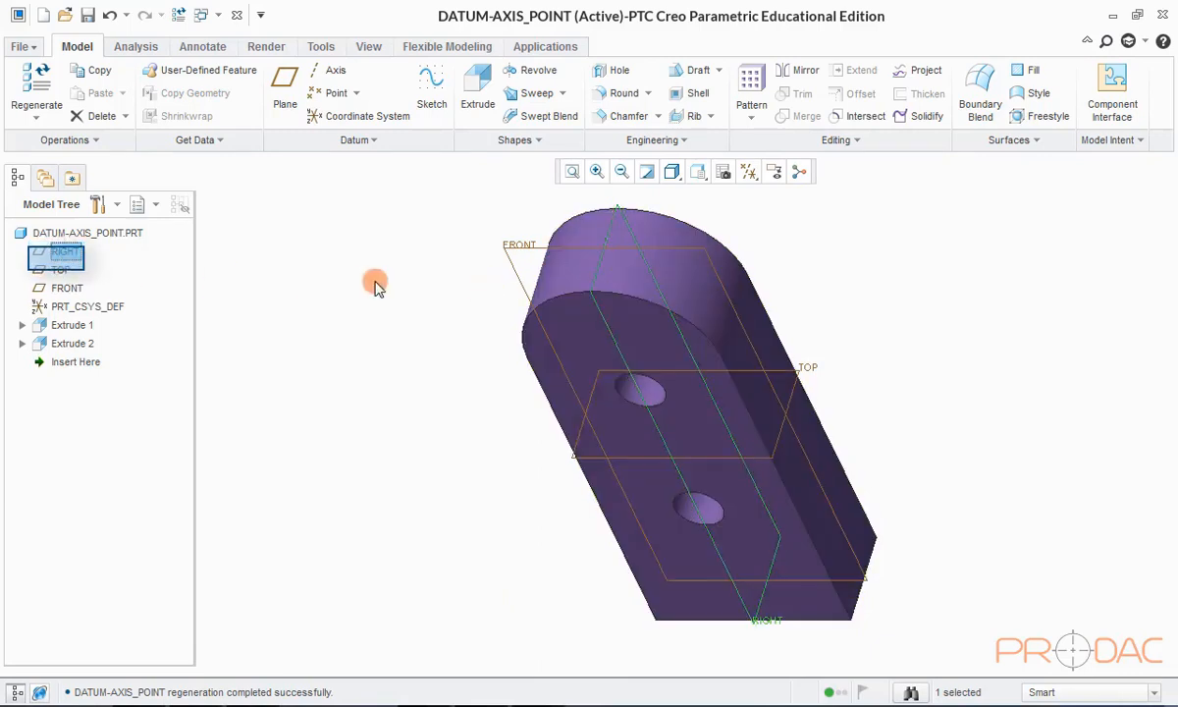
click(165, 269)
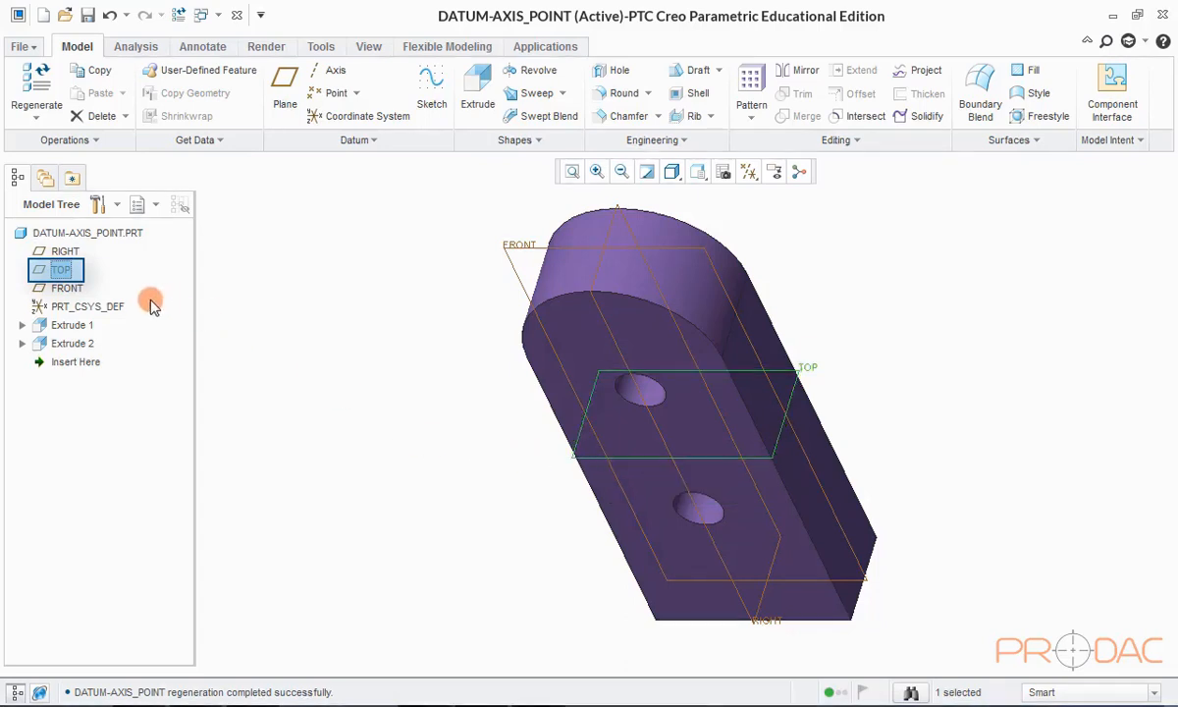
click(61, 288)
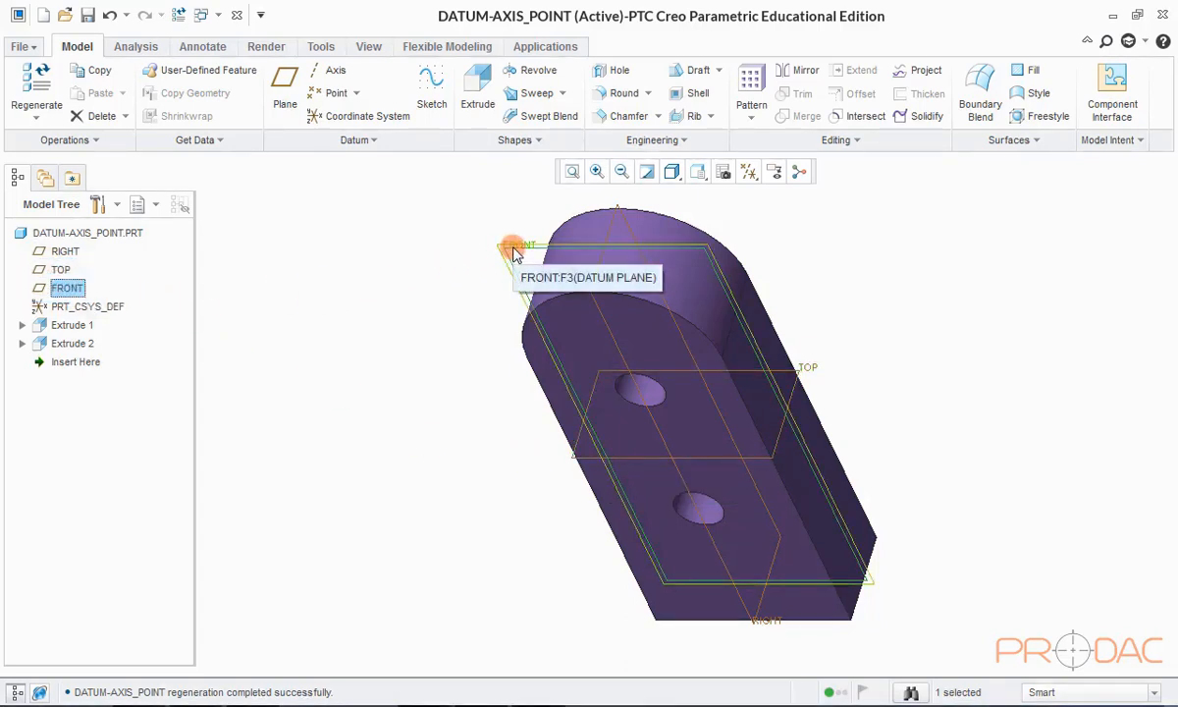
click(439, 259)
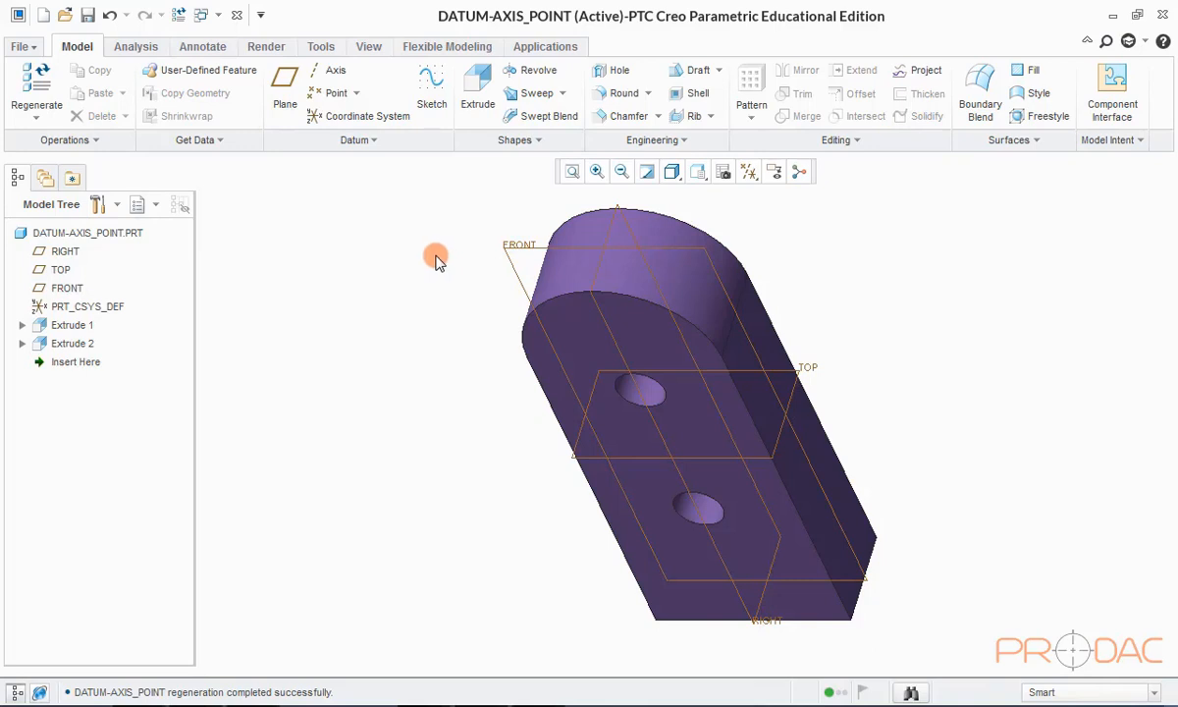
Step: Start a datum plane offset from the block's long flat side face and set its translation to 30
click(282, 94)
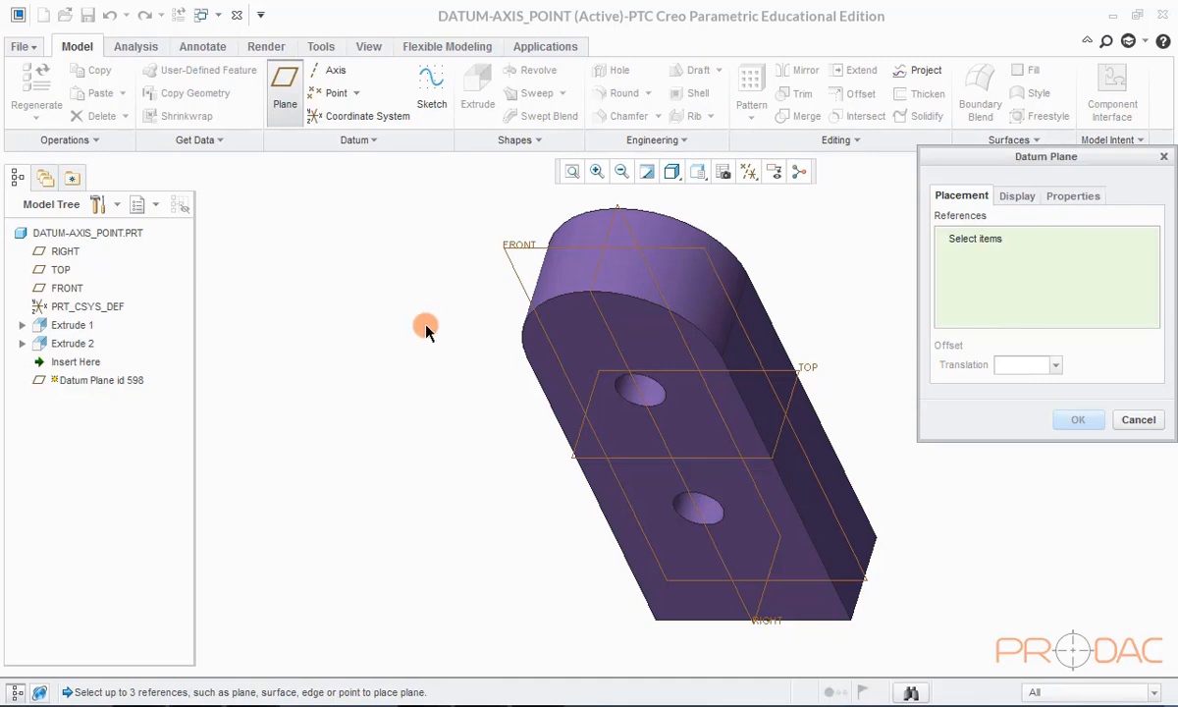
scroll(432, 353, down, 2)
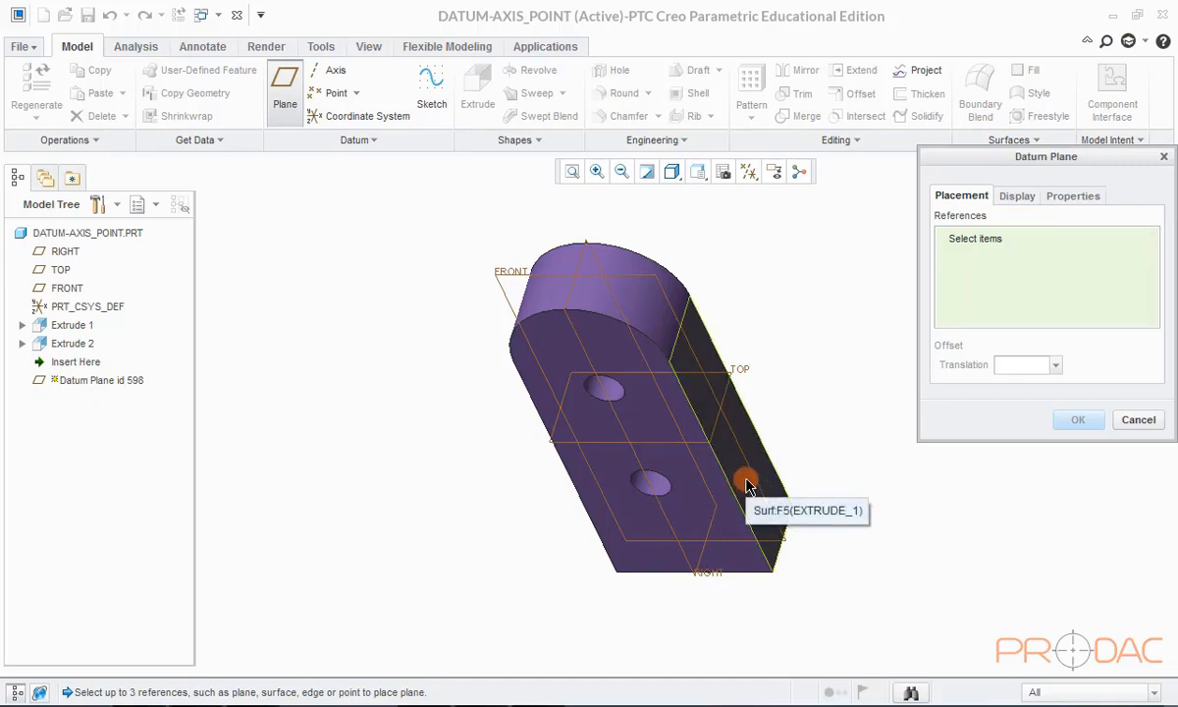
click(746, 481)
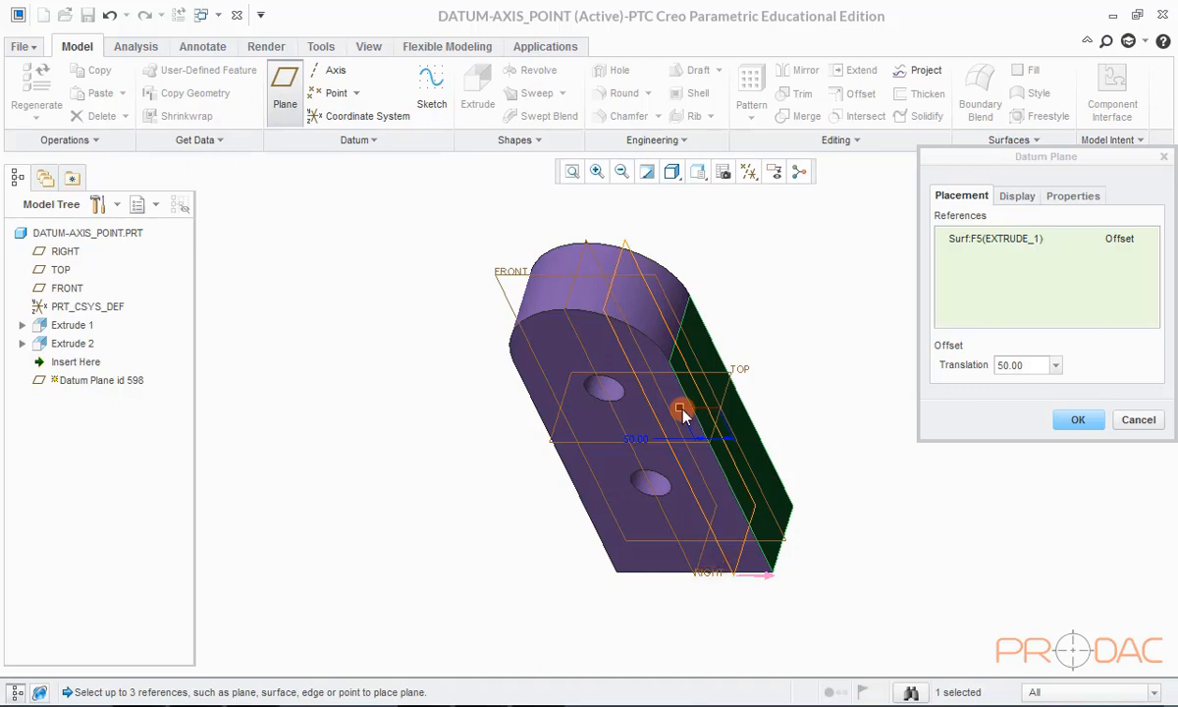
drag(682, 412, 772, 413)
double_click(1008, 365)
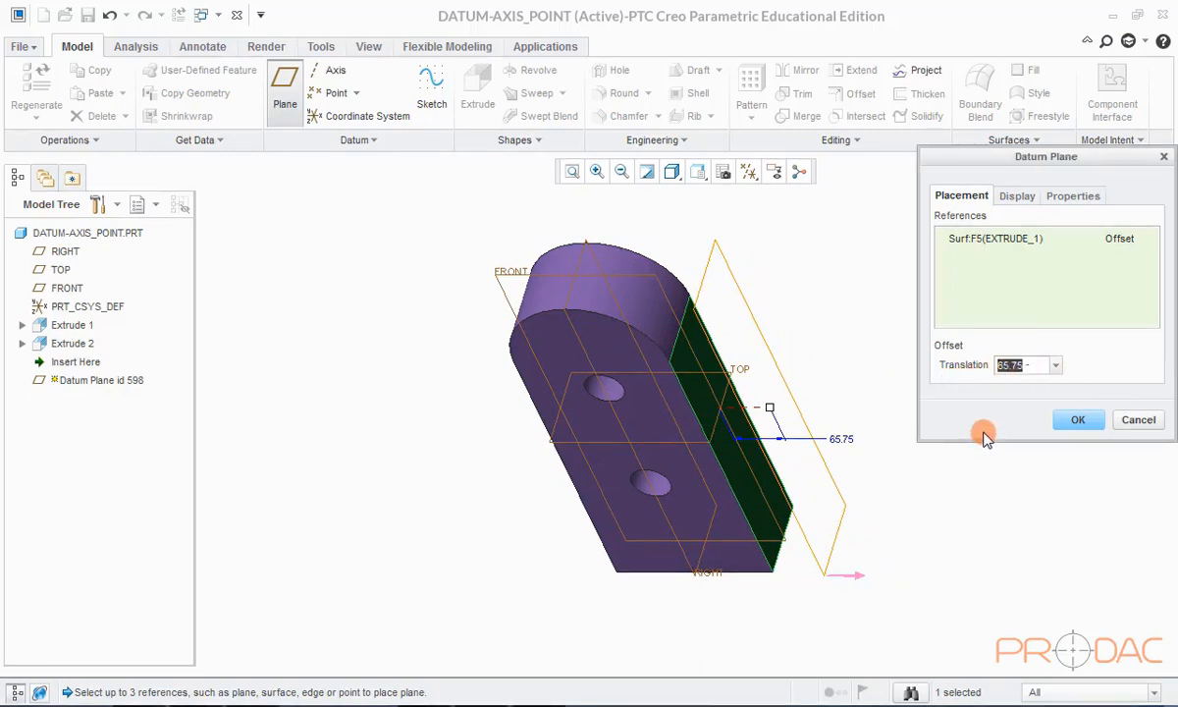
text(30)
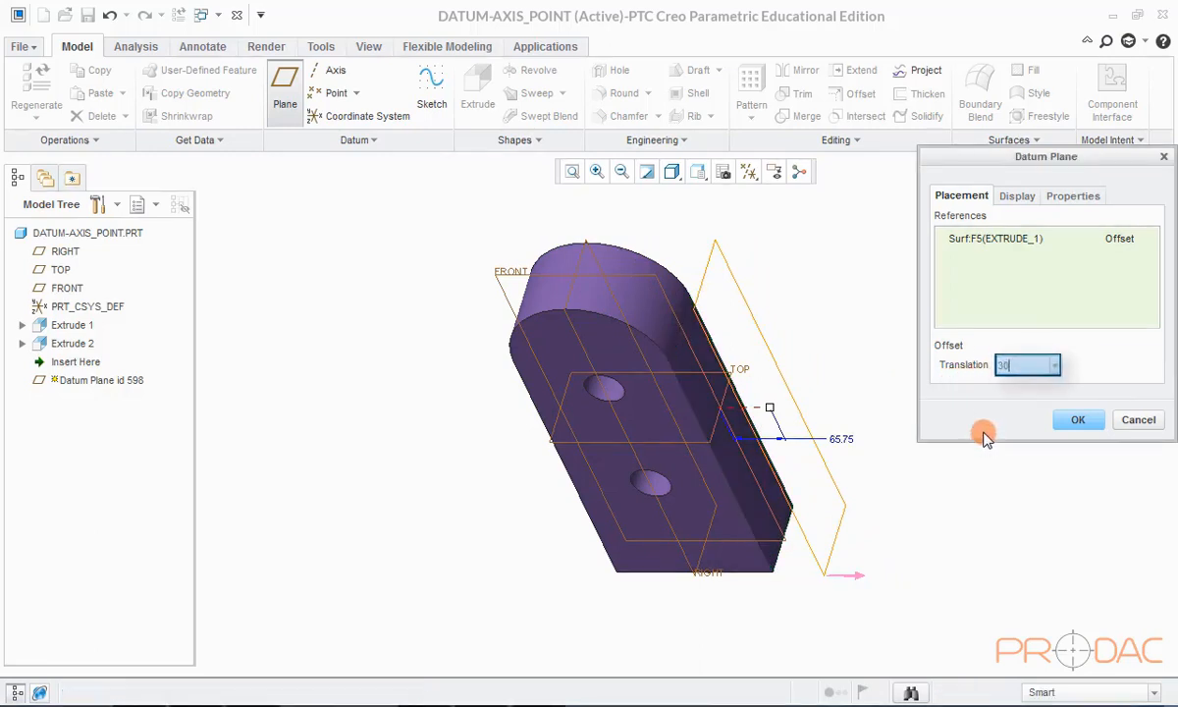
key(Return)
Step: Flip the offset plane into the body with a translation of -30, create it and clear the selection
middle_drag(705, 442, 724, 389)
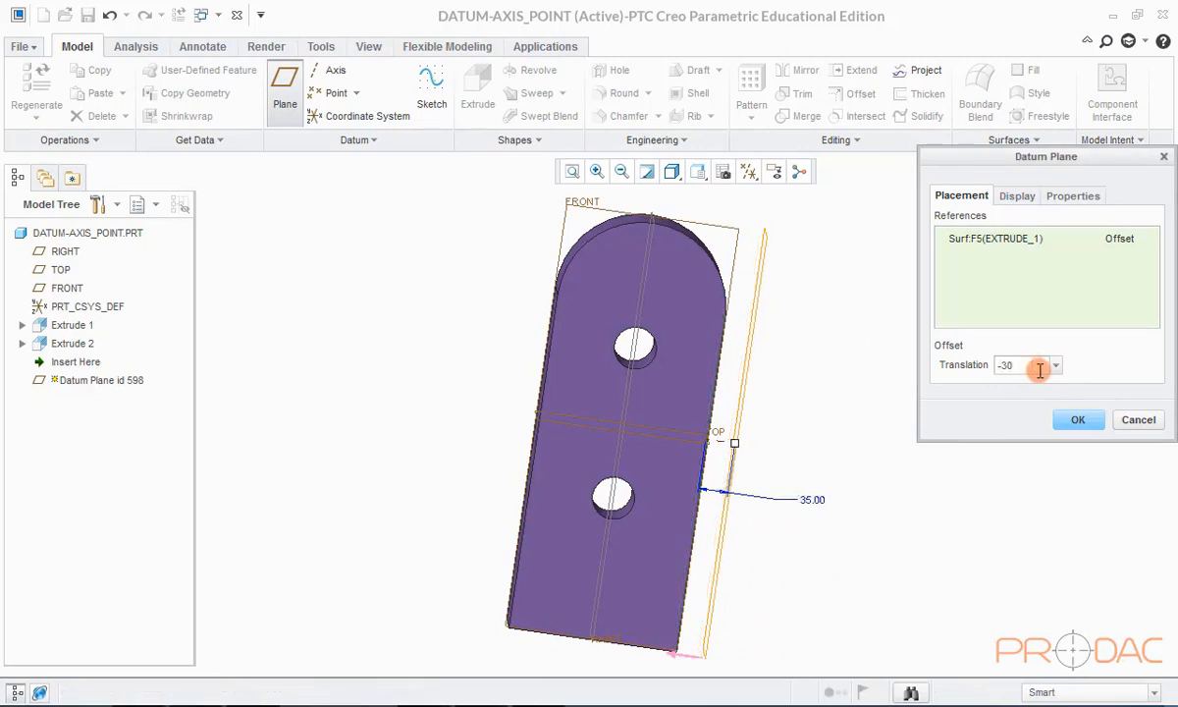
key(Return)
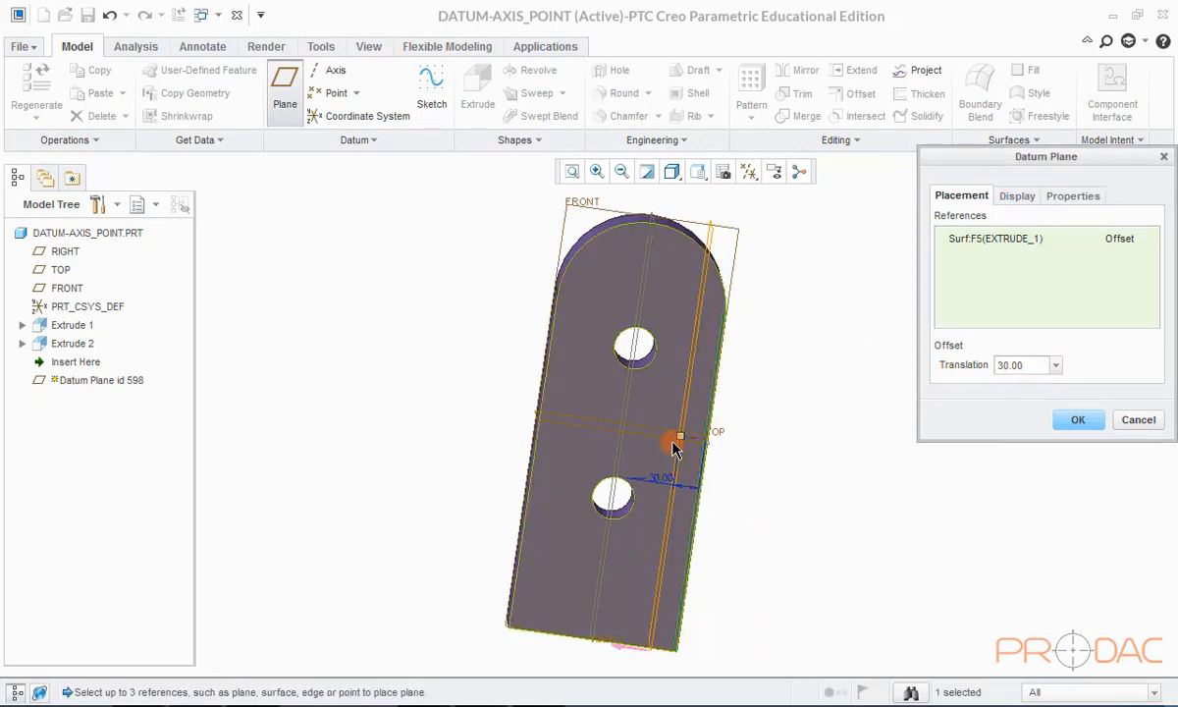
middle_drag(668, 481, 638, 437)
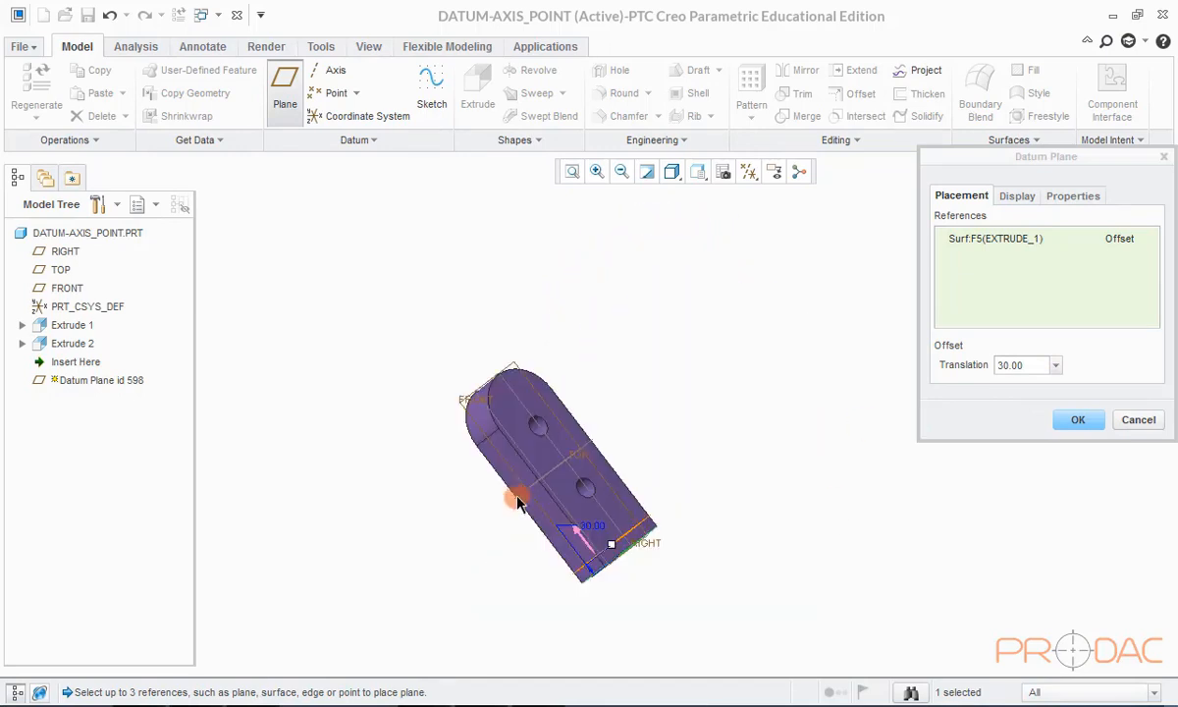
middle_drag(521, 481, 638, 407)
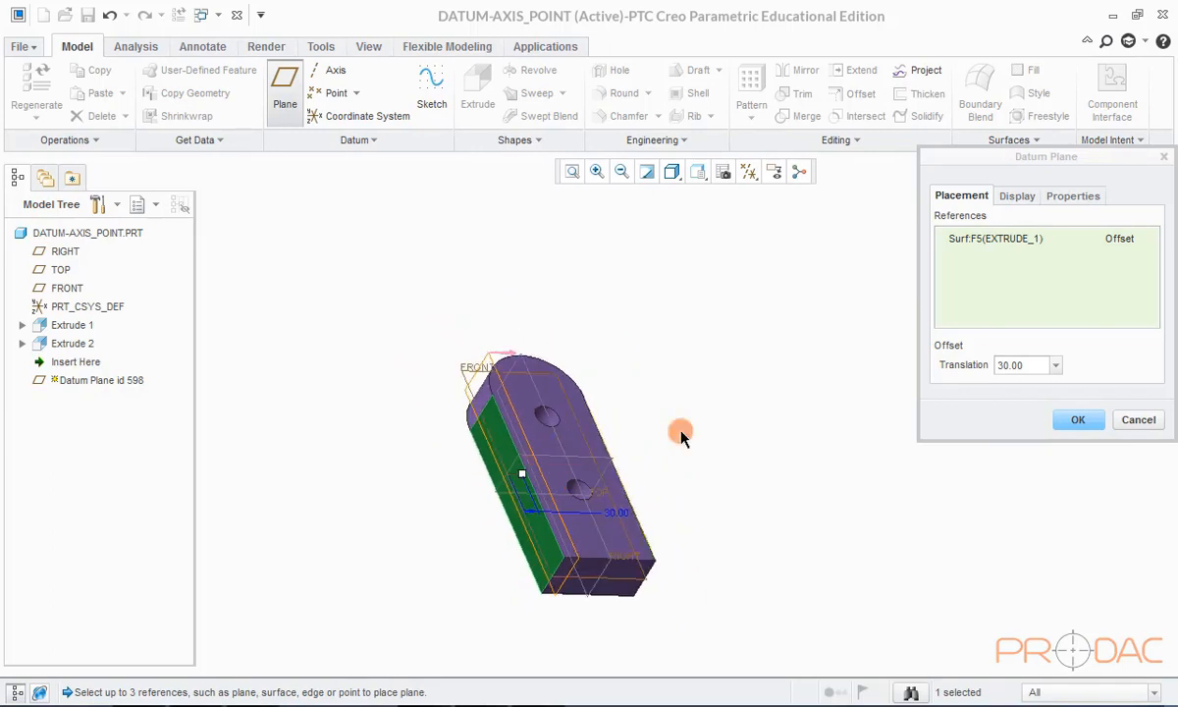
click(1076, 422)
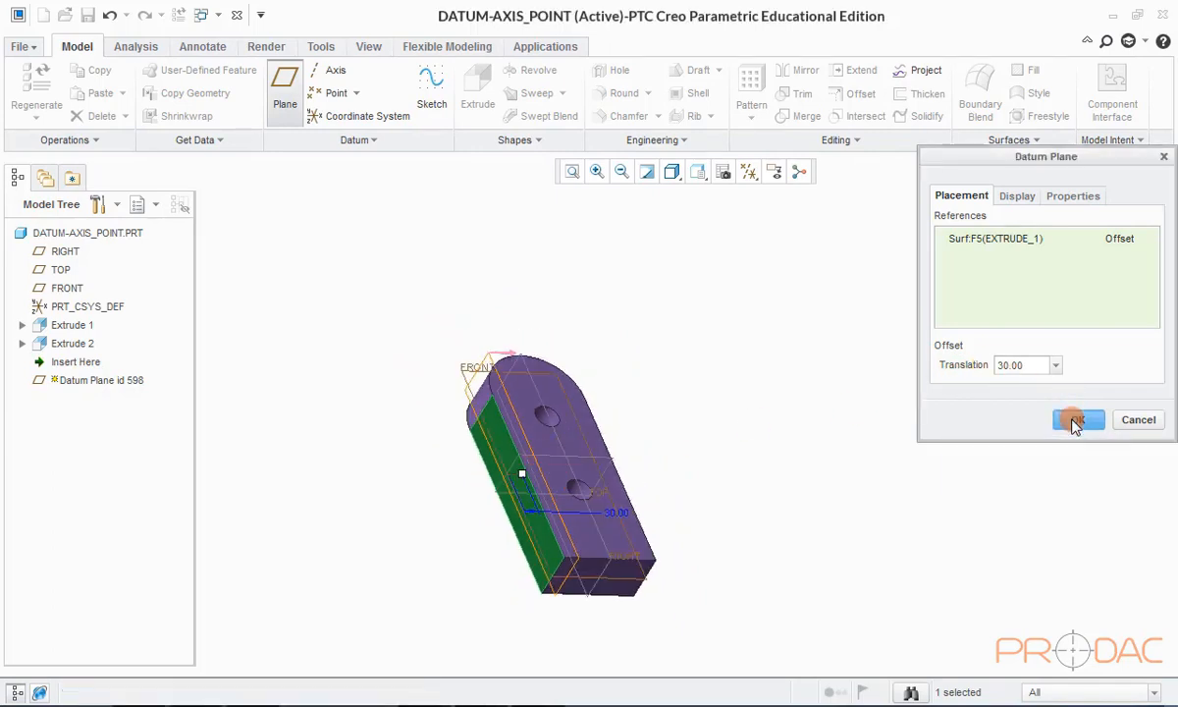
click(1076, 420)
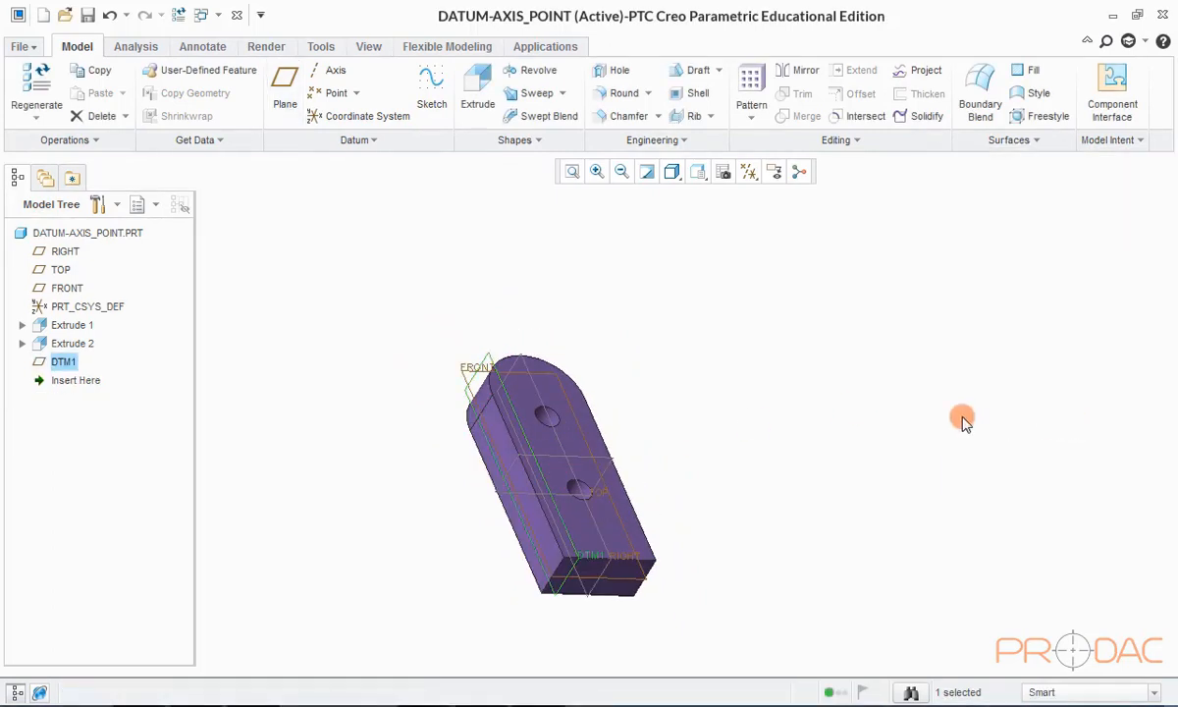
click(878, 361)
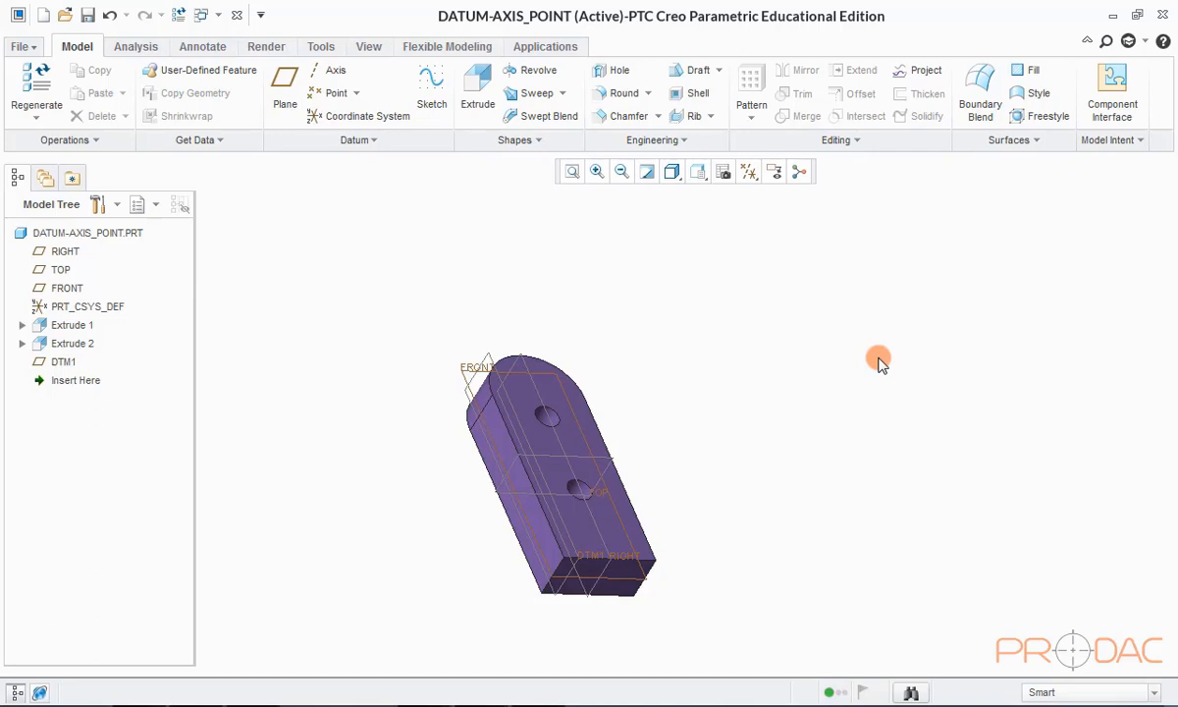
Step: Restore the default view and move the model tree's insertion point above DTM1, directly after Extrude 2
key(ctrl+d)
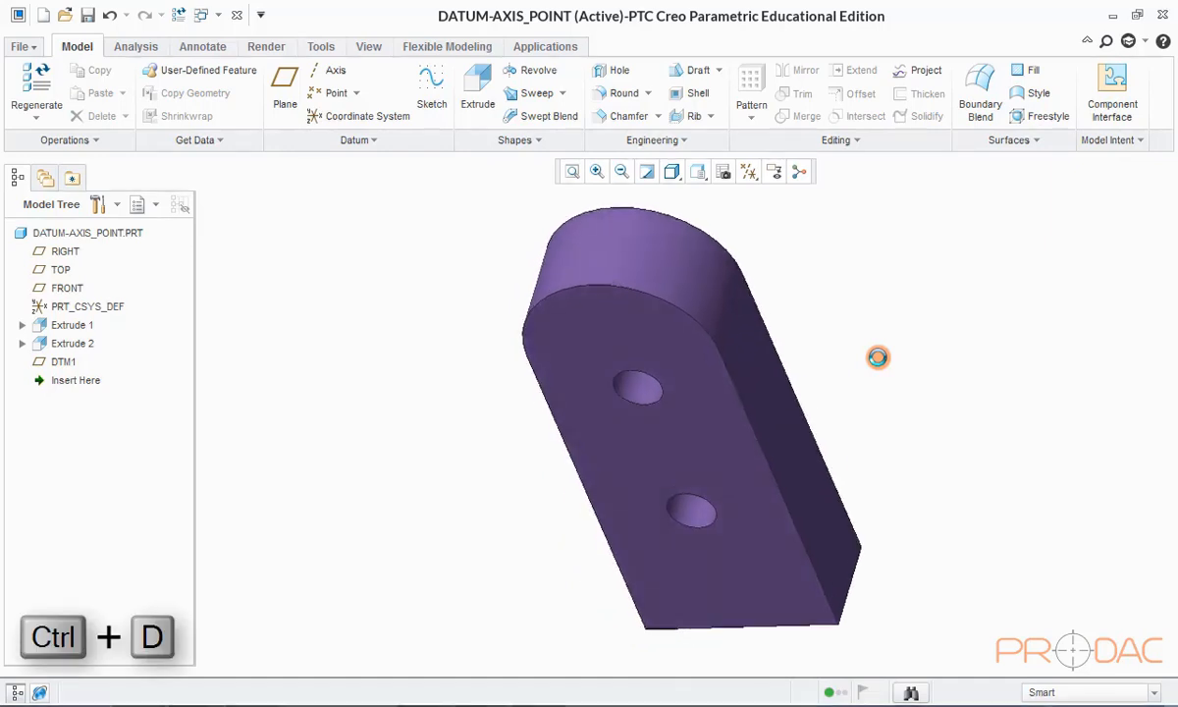
click(63, 362)
drag(85, 385, 92, 349)
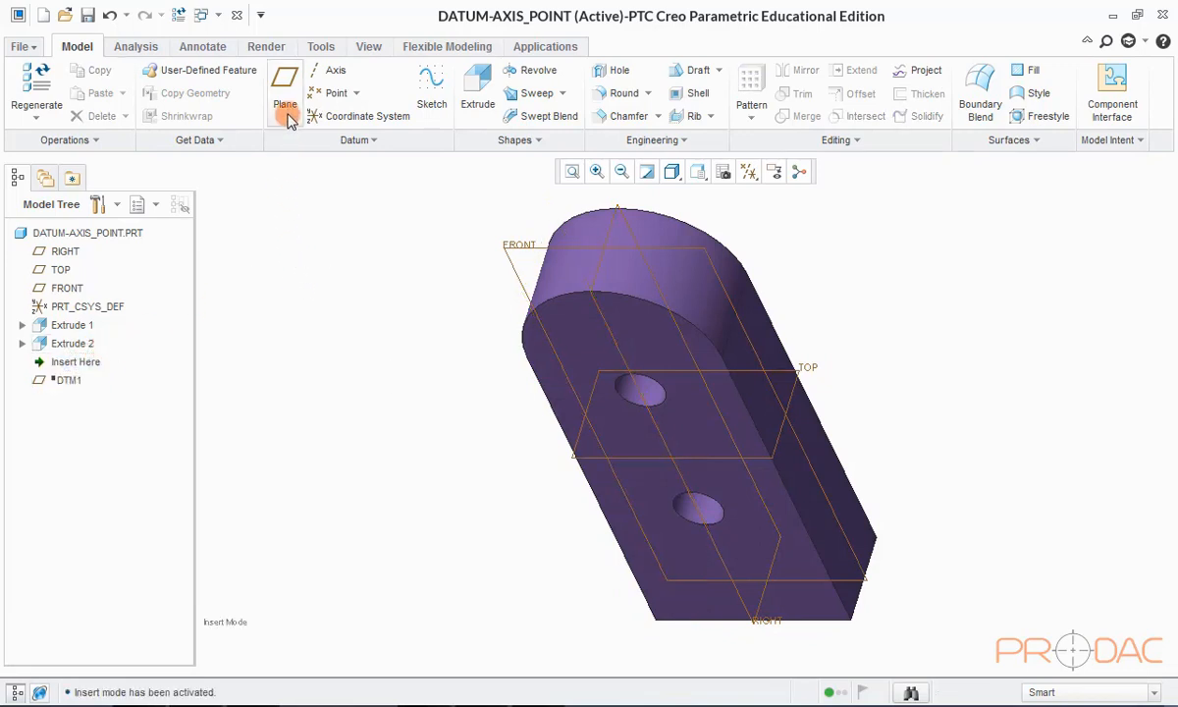
Step: Start another datum plane on the upper hole's cylindrical surface and set that reference's constraint to Tangent
middle_drag(492, 304, 523, 241)
scroll(523, 241, down, 3)
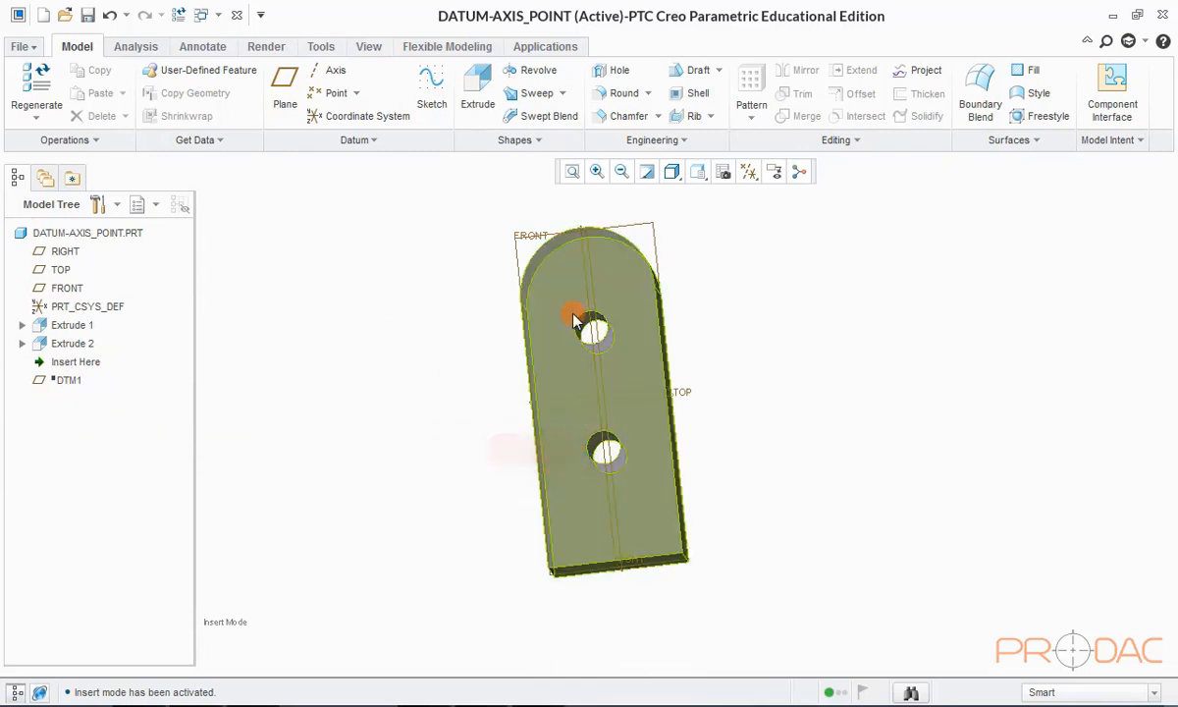
click(587, 397)
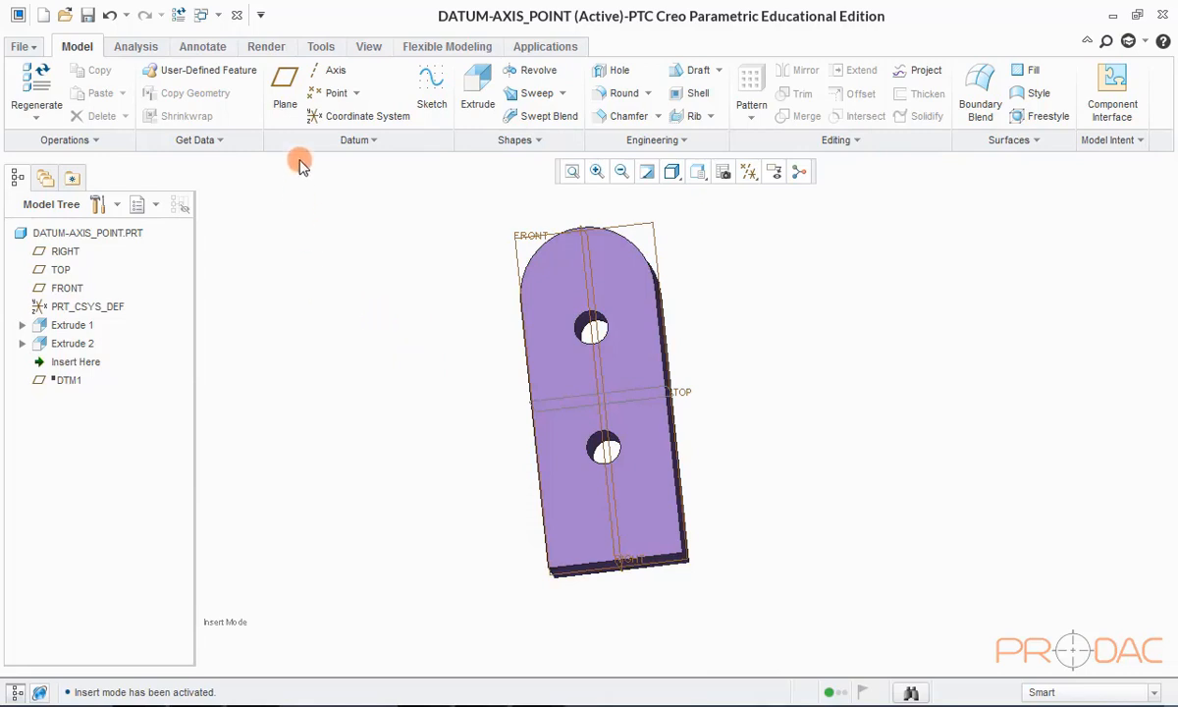
click(297, 104)
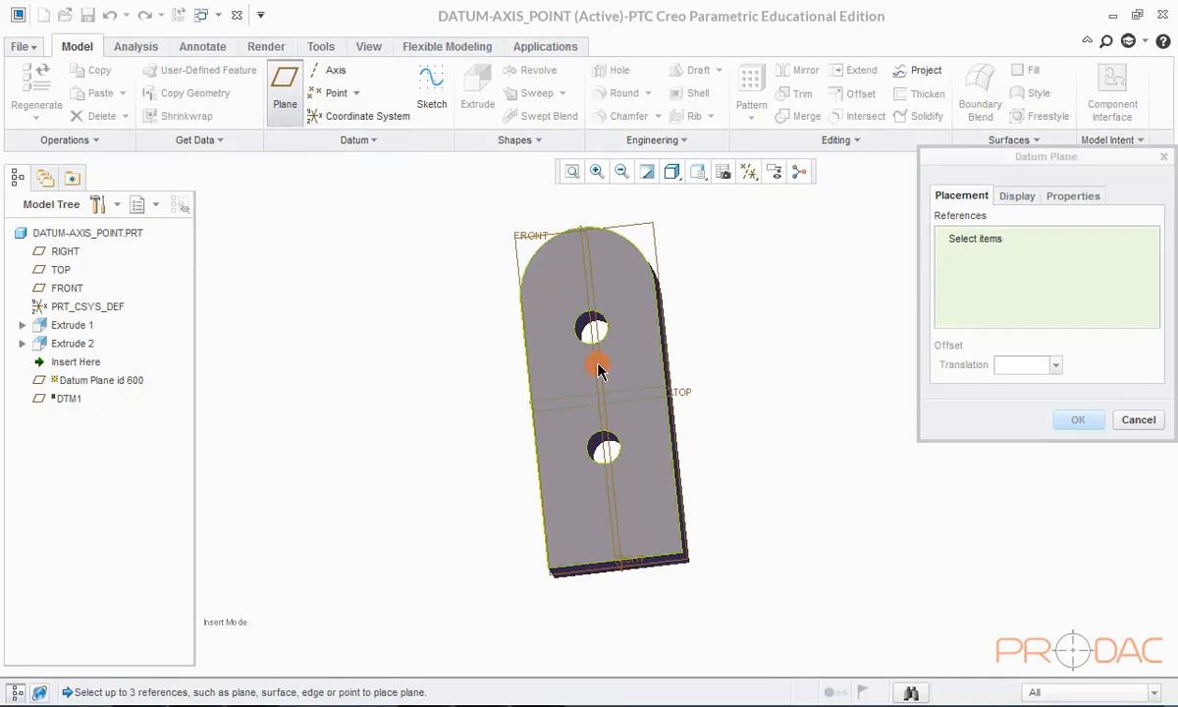
scroll(586, 334, down, 5)
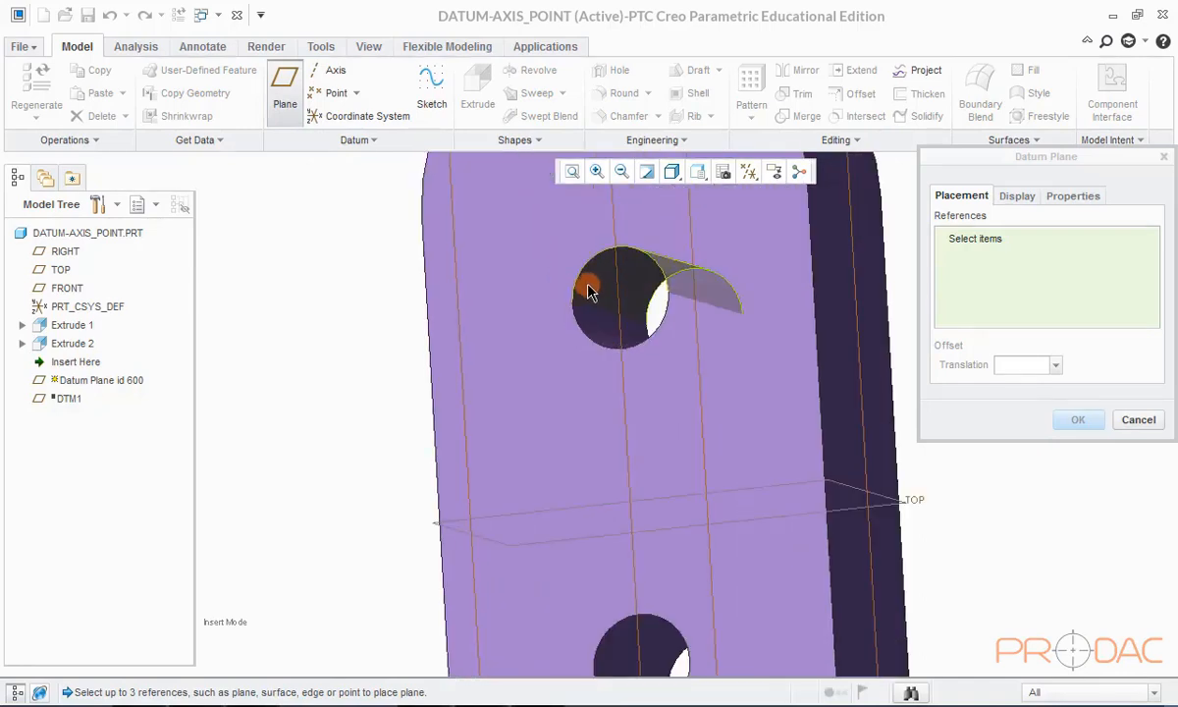
click(589, 292)
scroll(560, 291, up, 5)
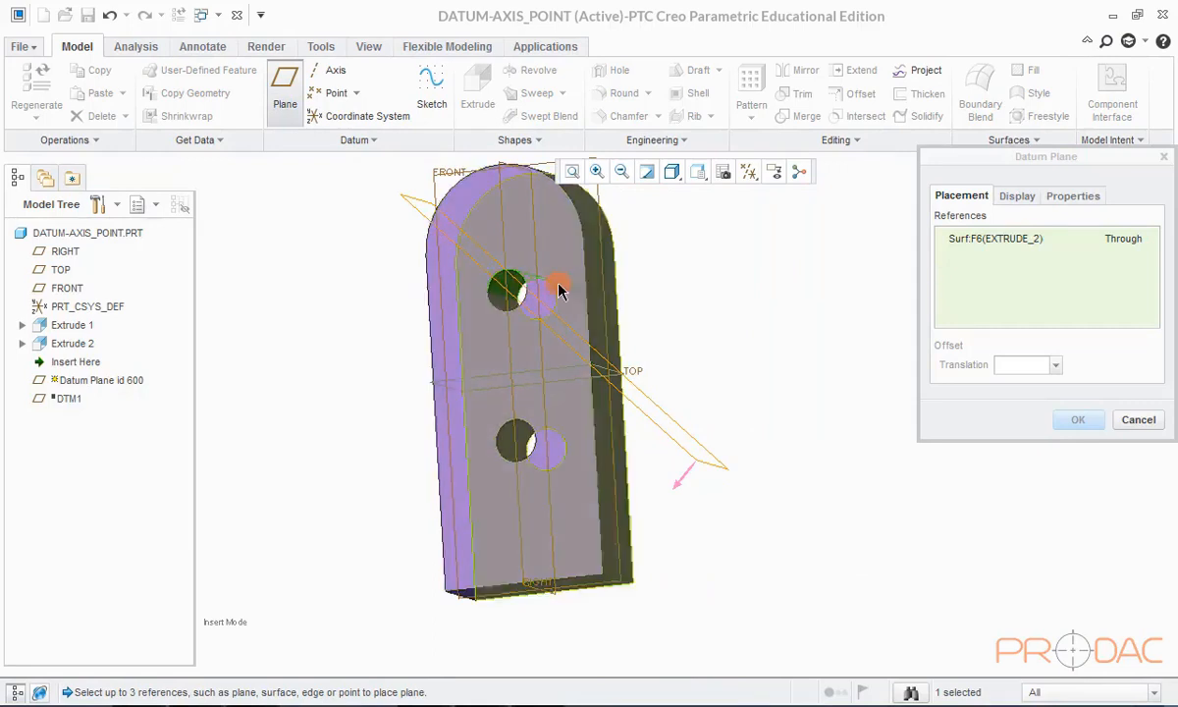
click(1131, 240)
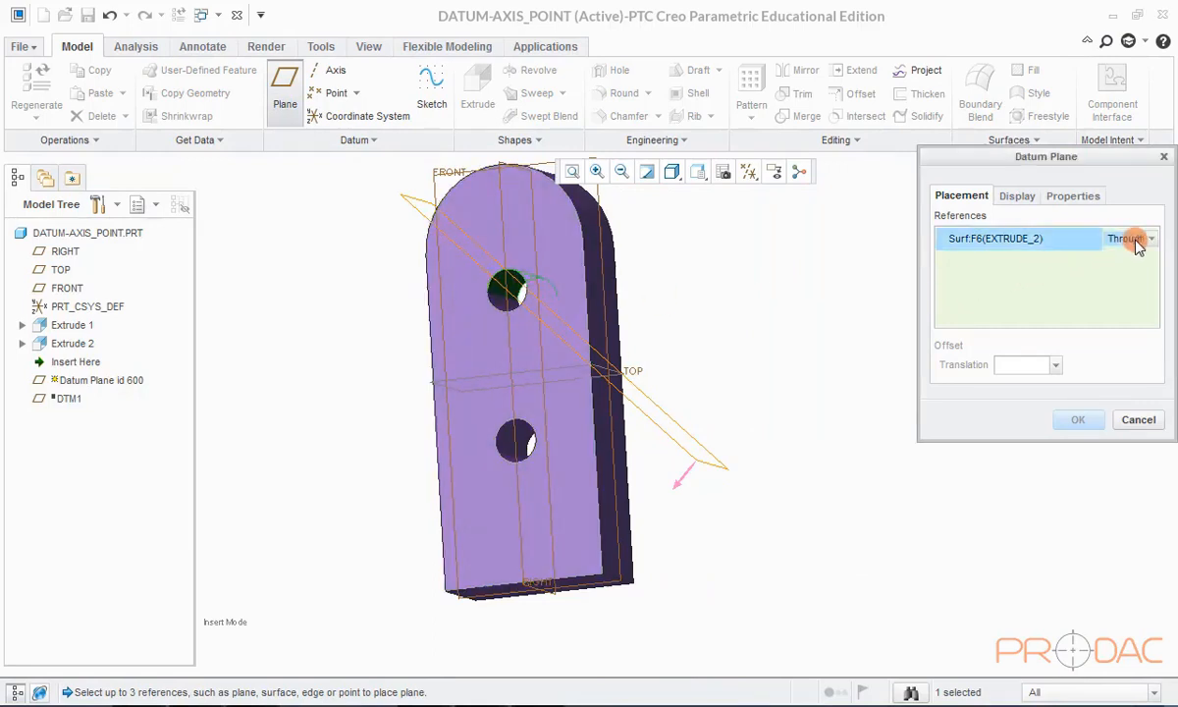
click(1155, 246)
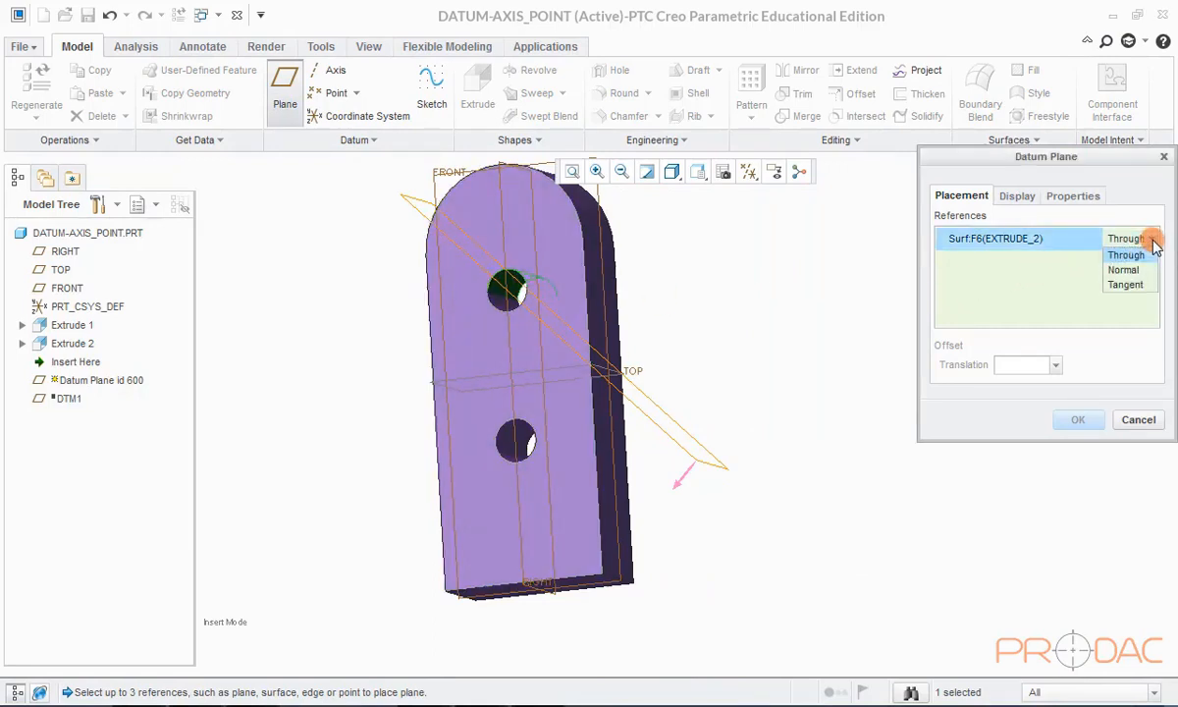
click(1152, 288)
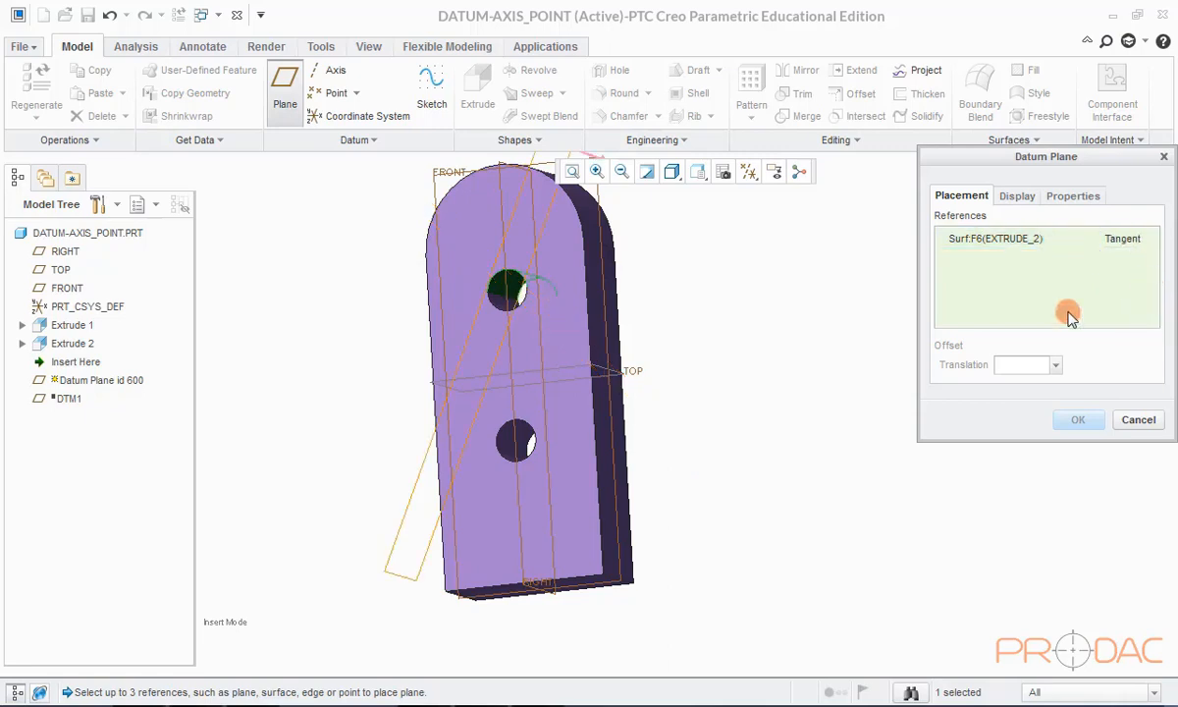
Step: Add the lower hole's cylindrical surface as a second reference with the Tangent constraint and create the plane
scroll(488, 464, up, 3)
scroll(488, 465, down, 1)
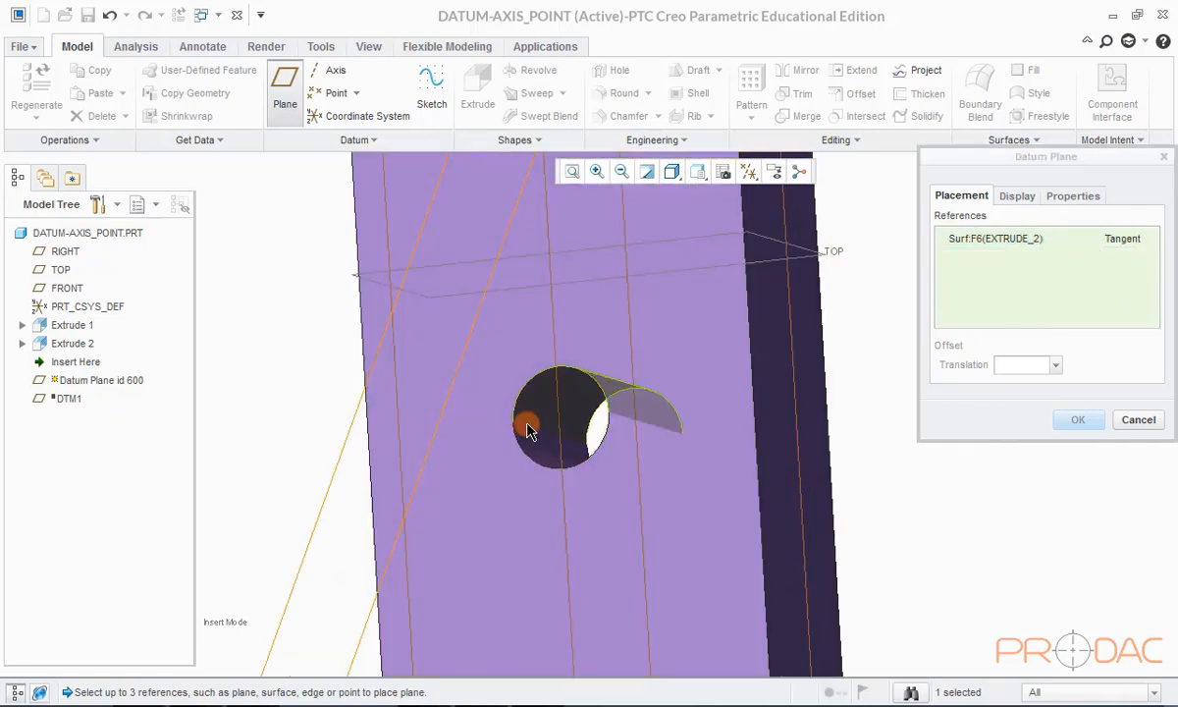
ctrl+click(527, 428)
scroll(550, 417, up, 4)
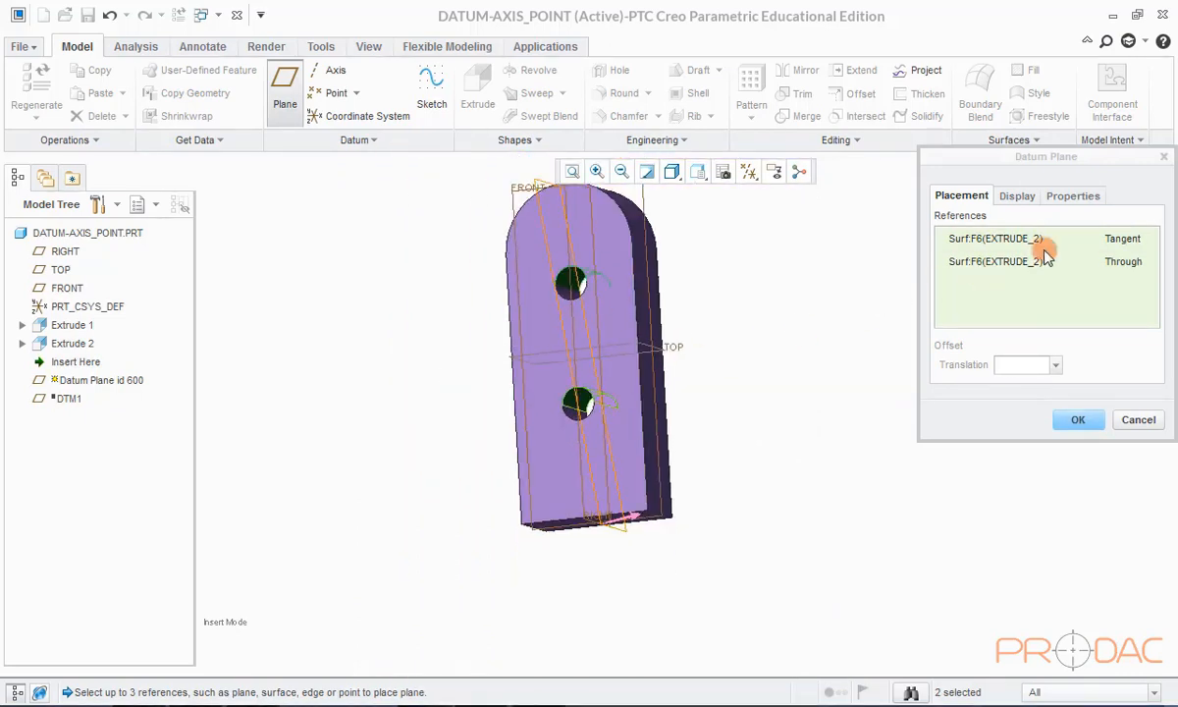
click(1137, 263)
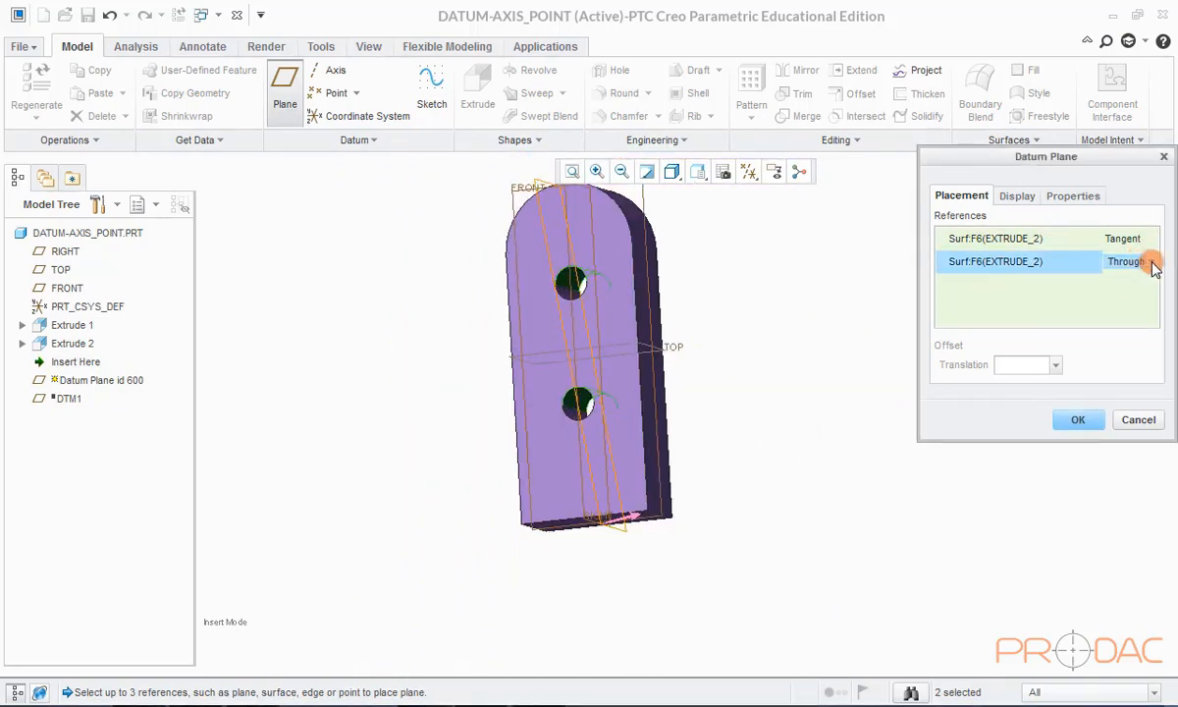
click(1139, 264)
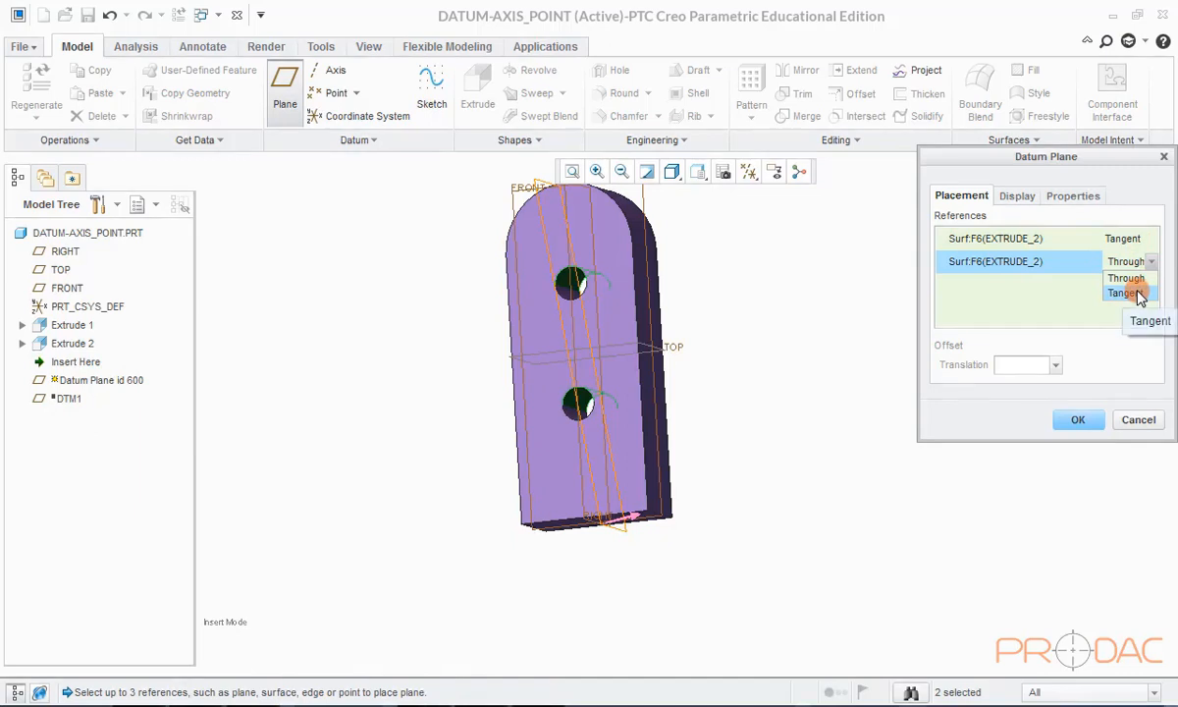
click(1139, 295)
middle_drag(589, 299, 564, 292)
scroll(569, 293, up, 3)
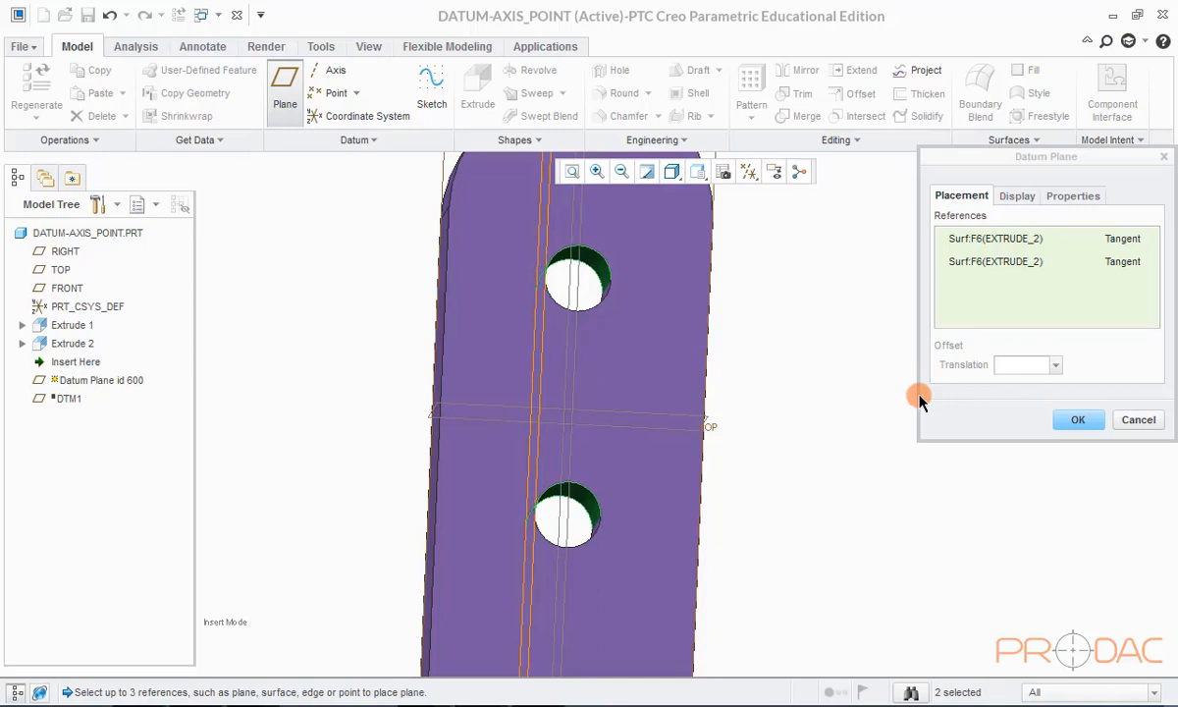
key(ctrl+d)
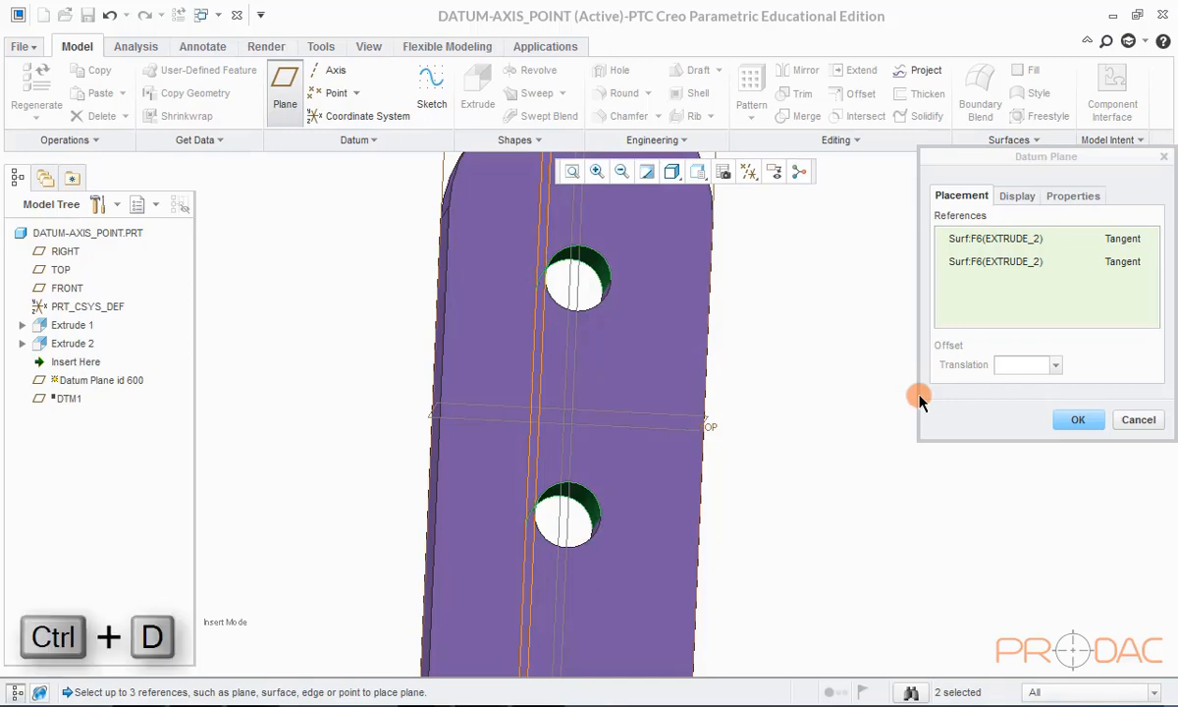
click(1080, 420)
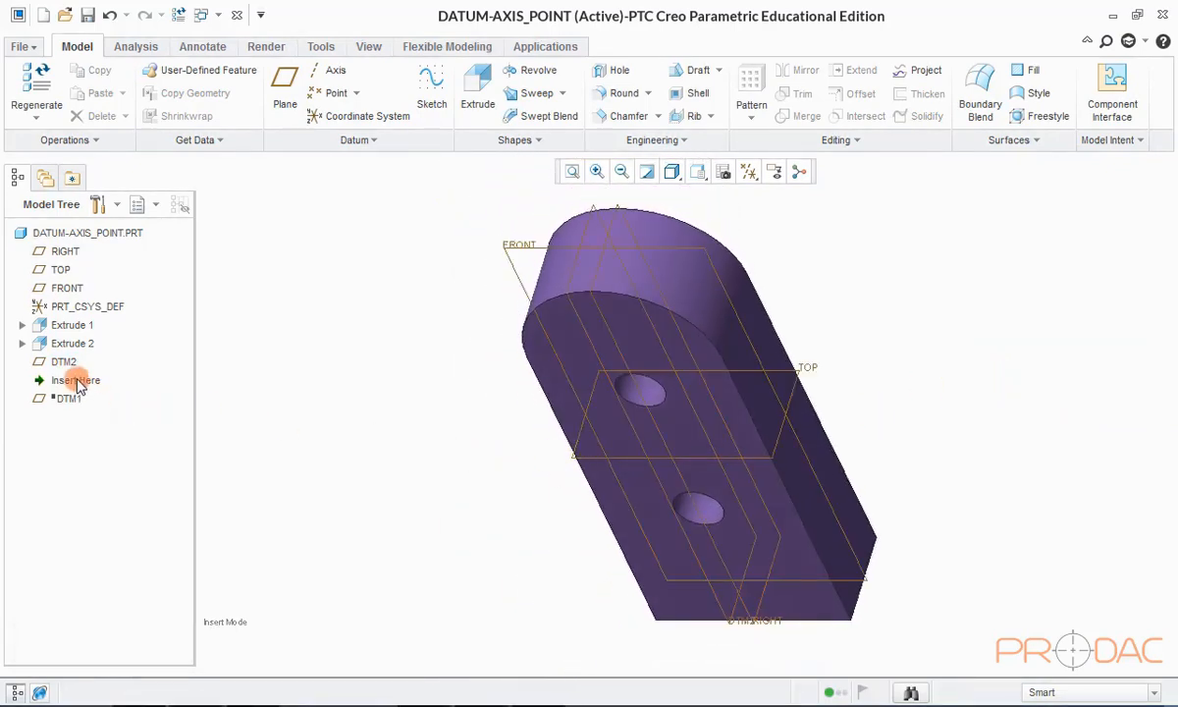
Step: Move the insertion point above DTM2 so both added datum planes are suppressed
drag(76, 381, 99, 344)
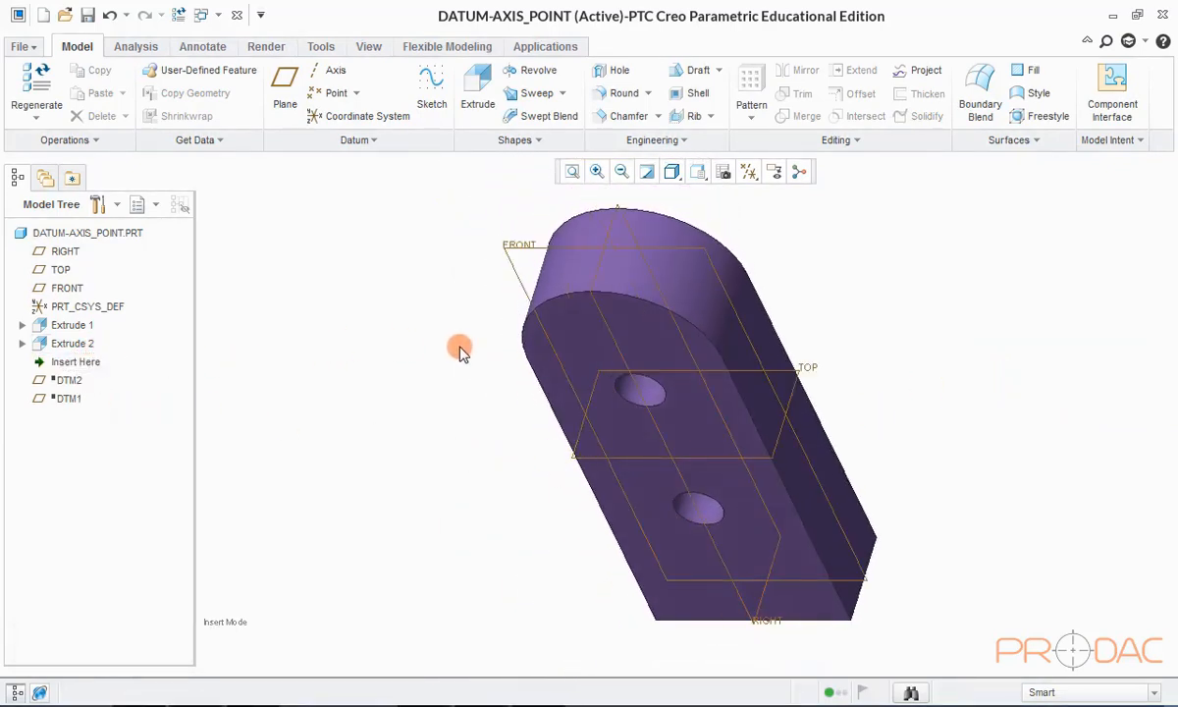
middle_drag(460, 347, 554, 279)
scroll(586, 368, down, 3)
scroll(539, 304, up, 2)
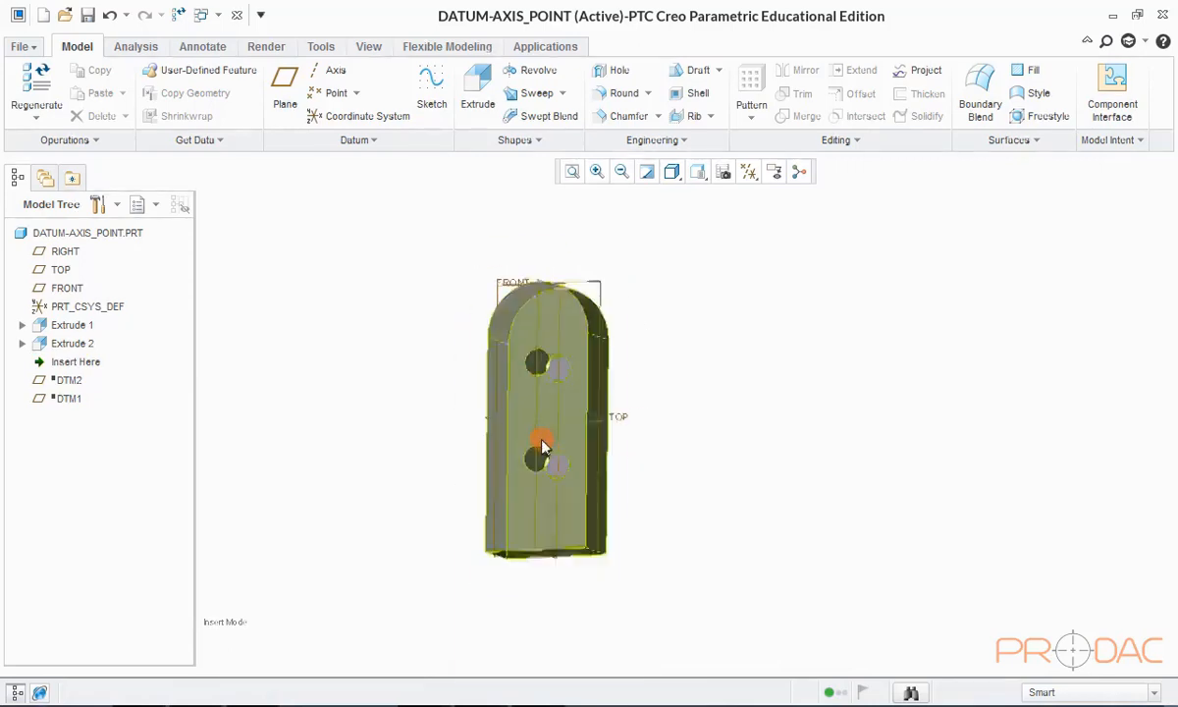
Step: Start a datum plane through the lower hole's cylindrical surface and add the block's long flat side face as a Normal reference
scroll(542, 440, down, 1)
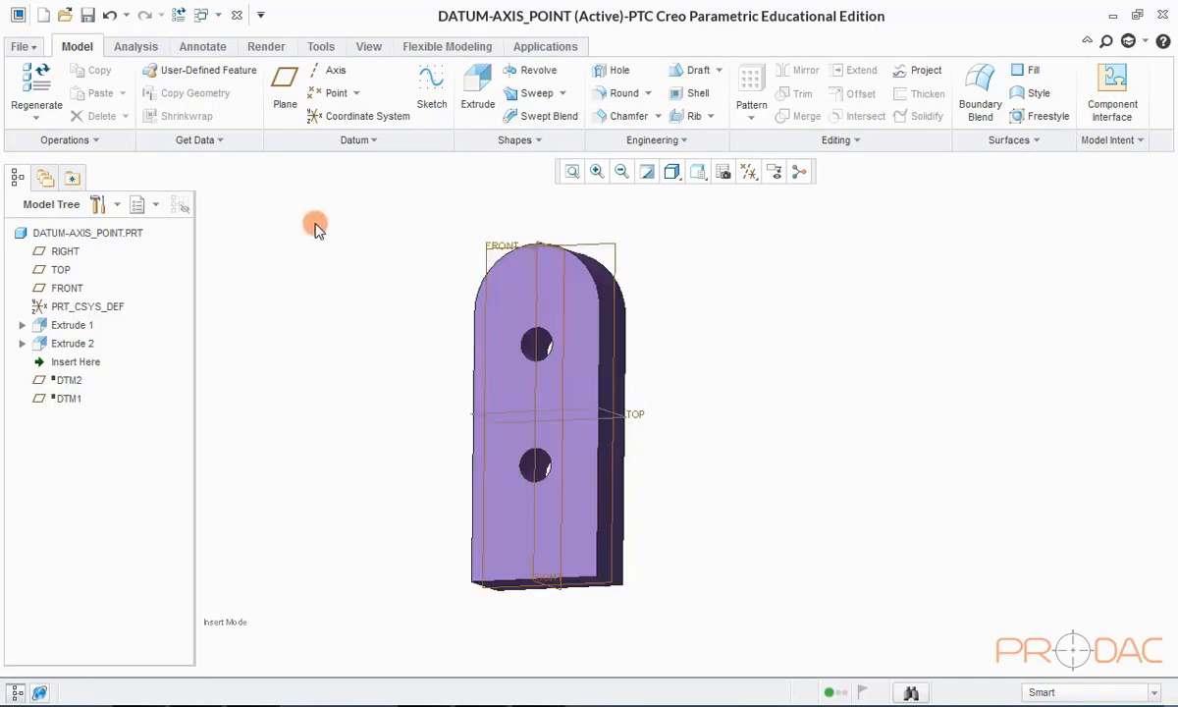
click(283, 94)
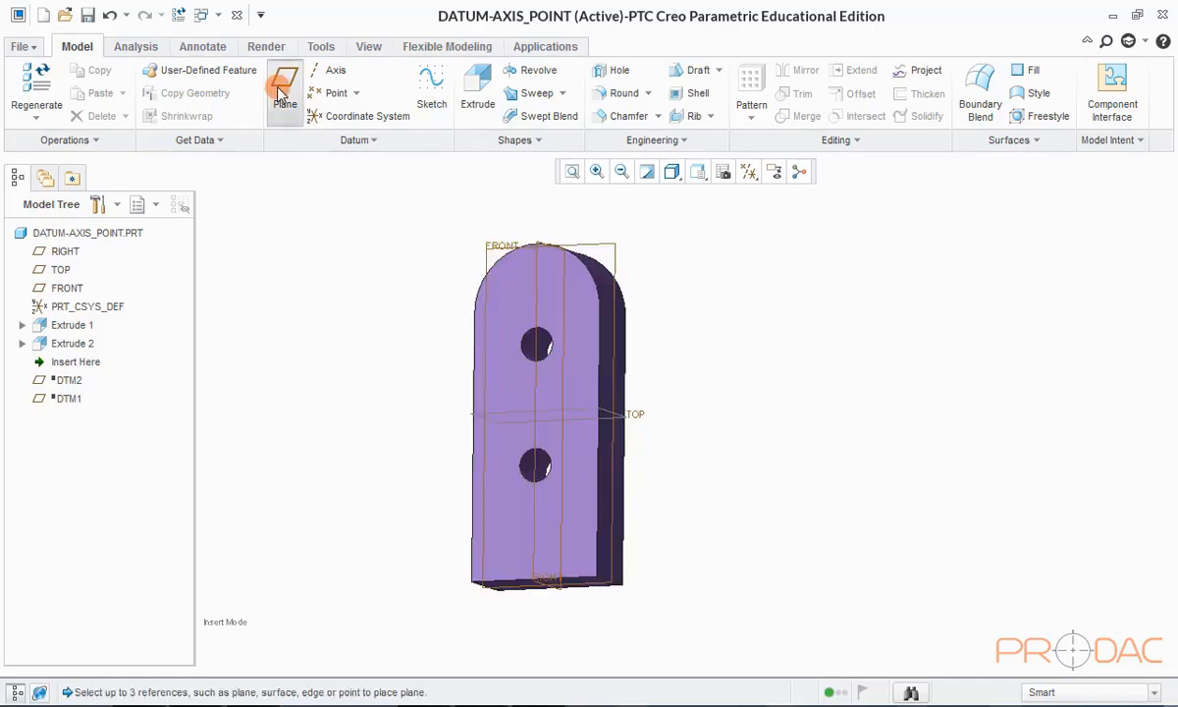
scroll(501, 469, down, 4)
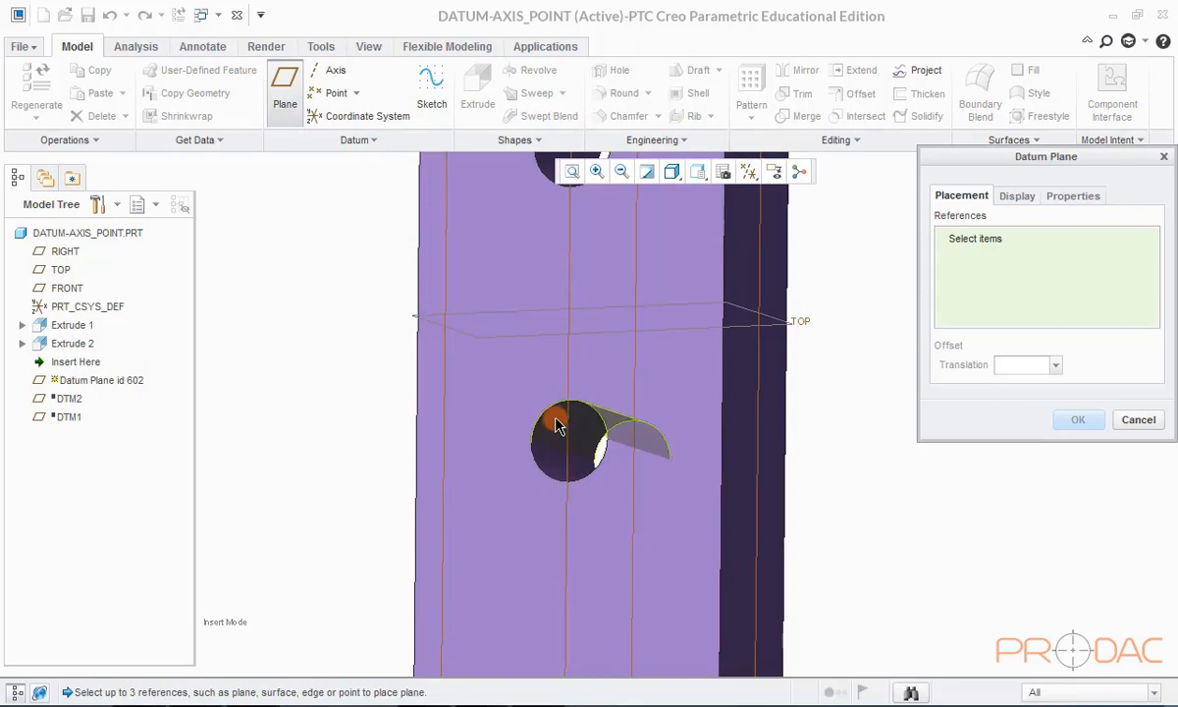
click(552, 421)
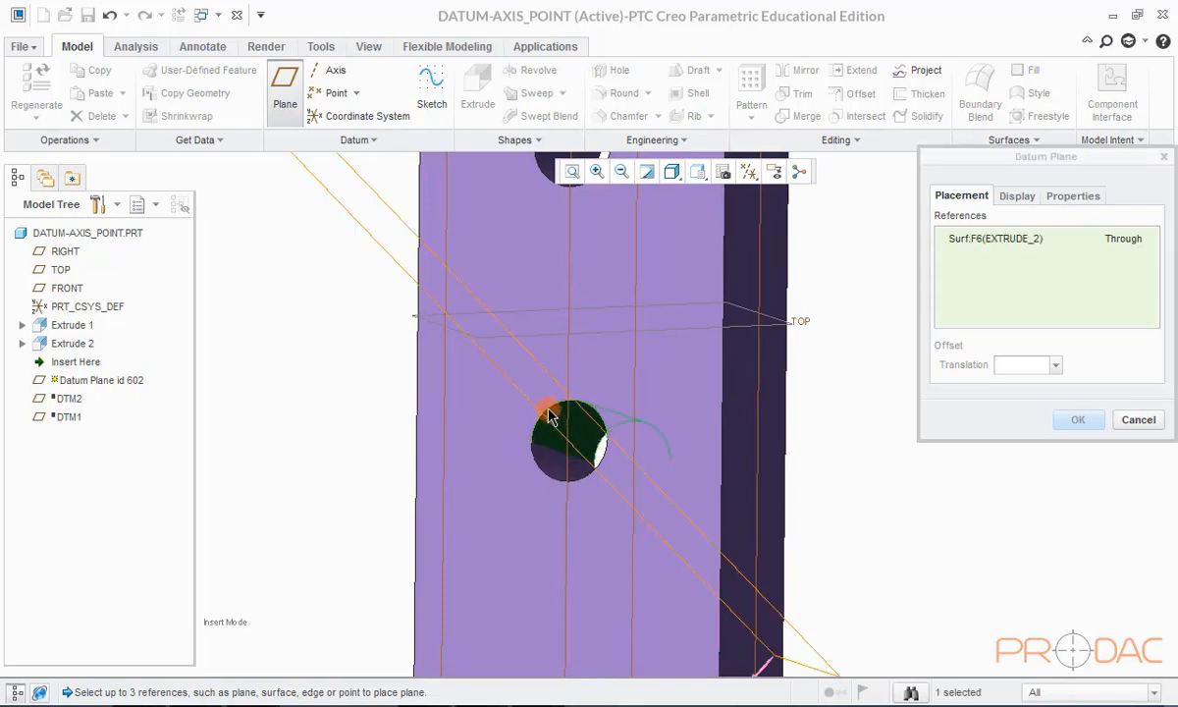
scroll(524, 381, up, 4)
scroll(572, 421, down, 1)
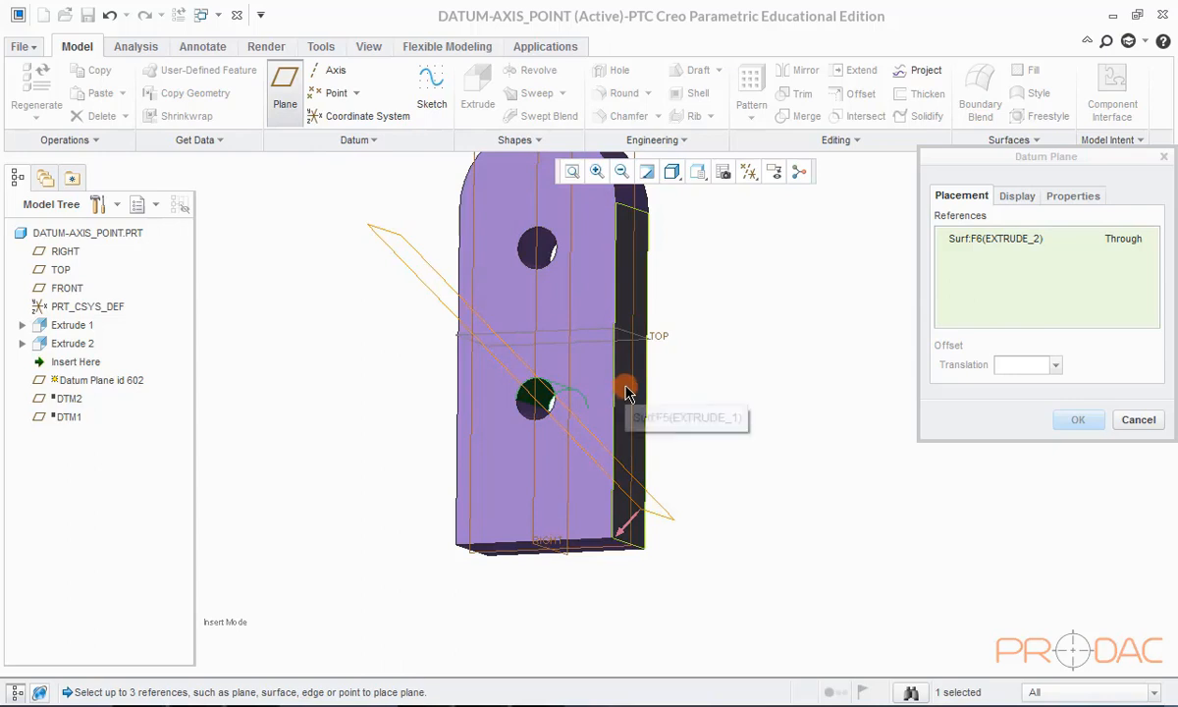
middle_drag(623, 390, 618, 370)
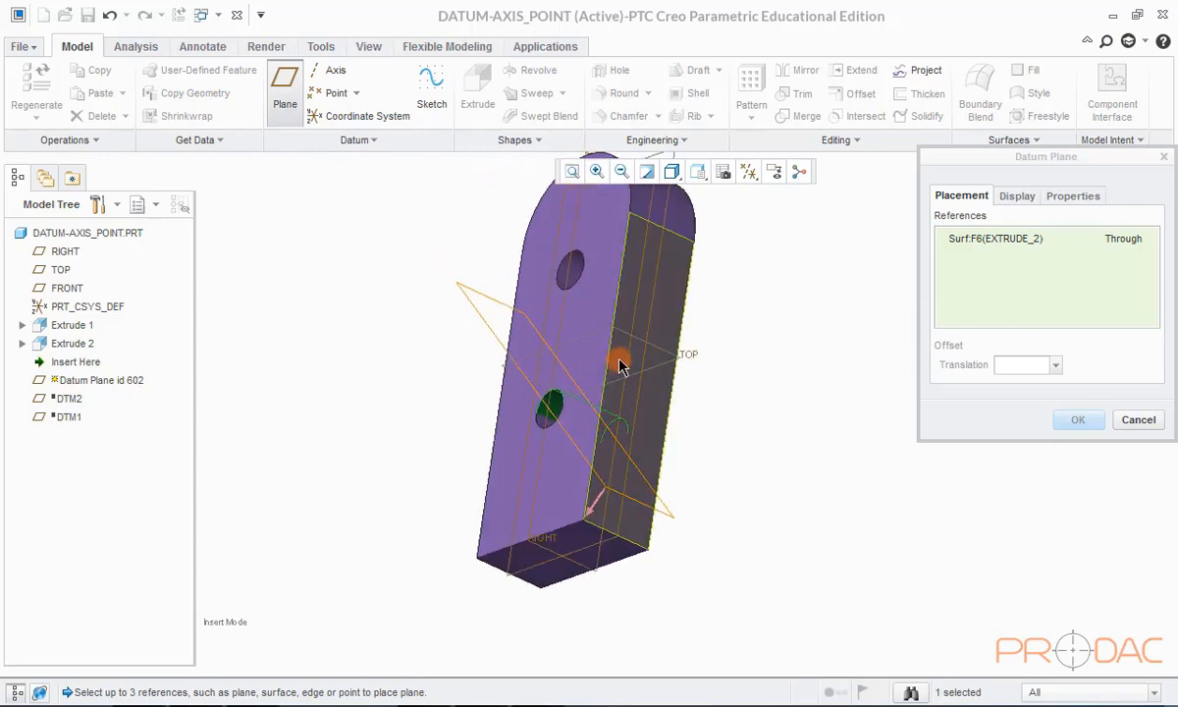
ctrl+click(619, 365)
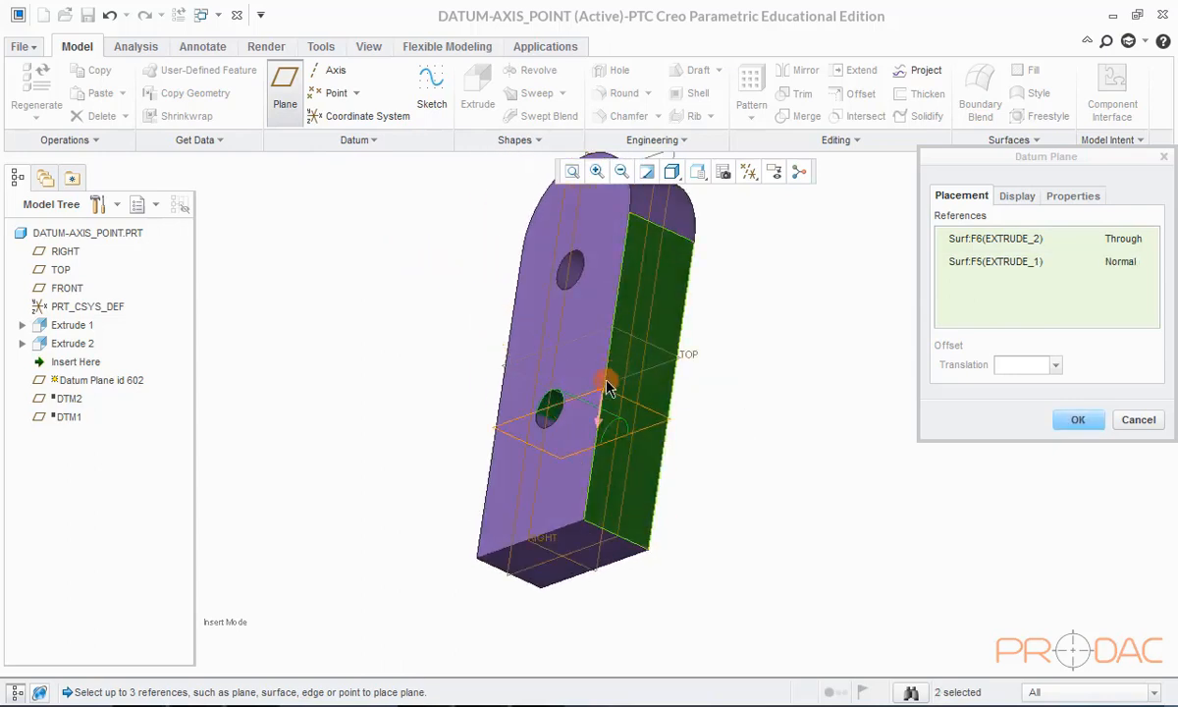
middle_drag(618, 366, 675, 403)
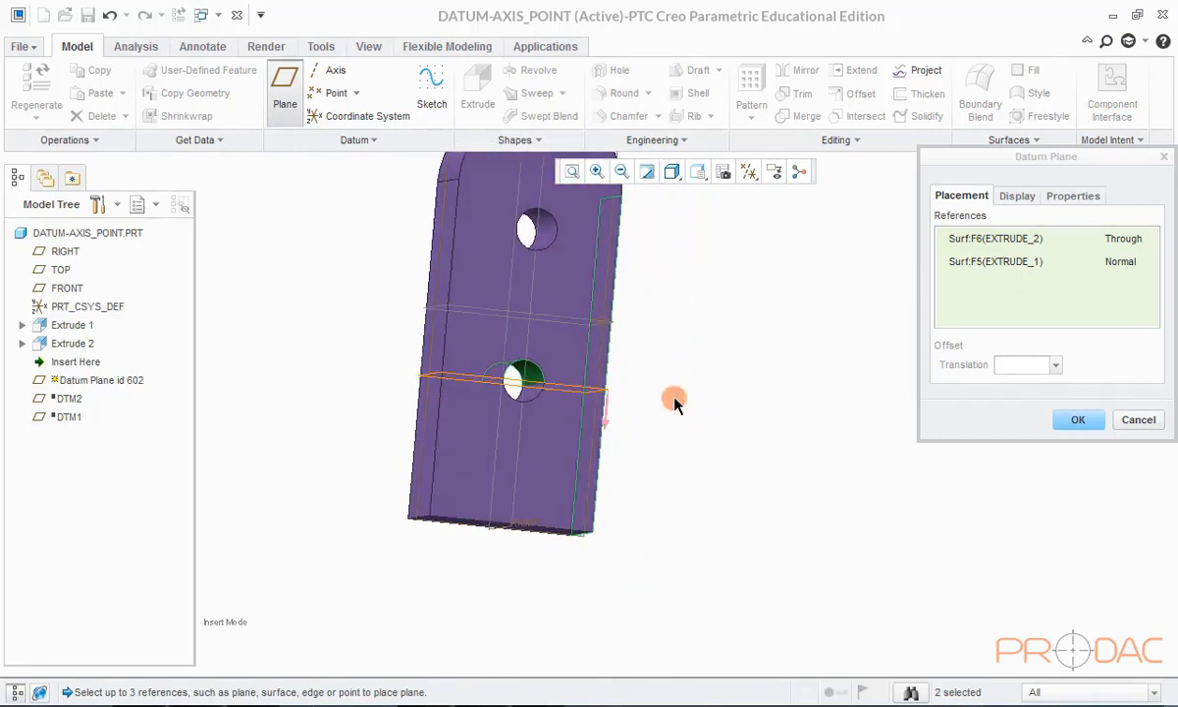
Step: In the FRONT orientation, set the lower hole surface's constraint to Tangent and create the datum plane
click(694, 176)
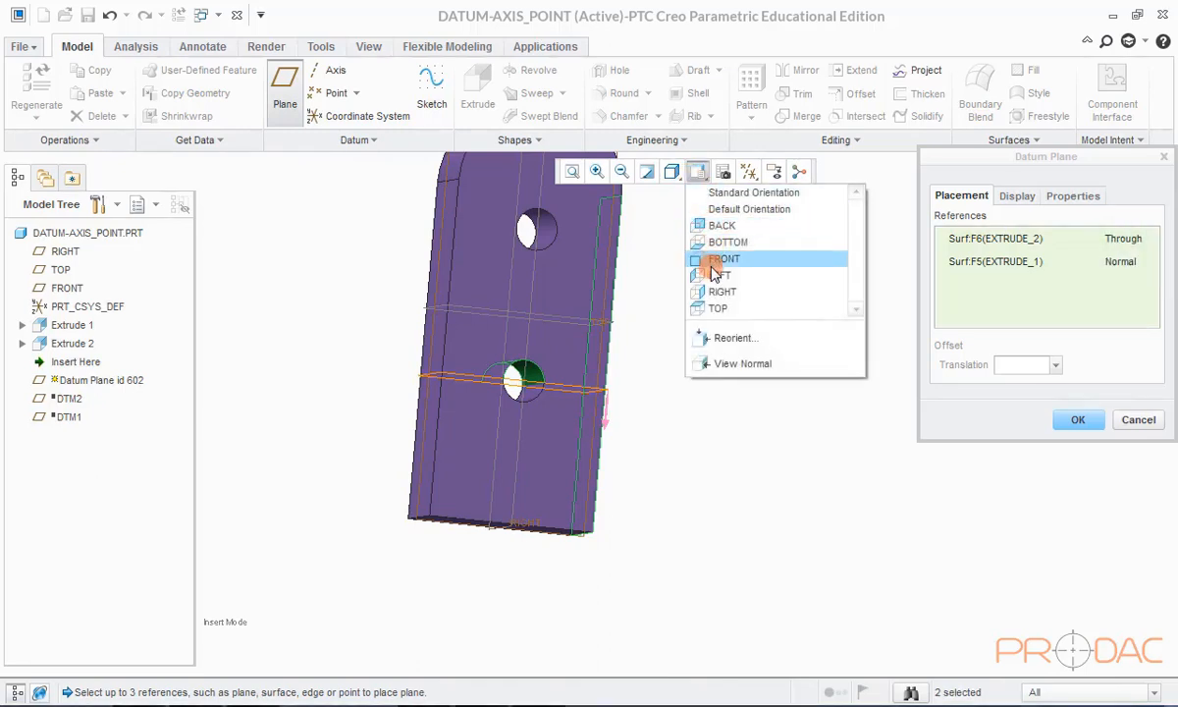
click(709, 260)
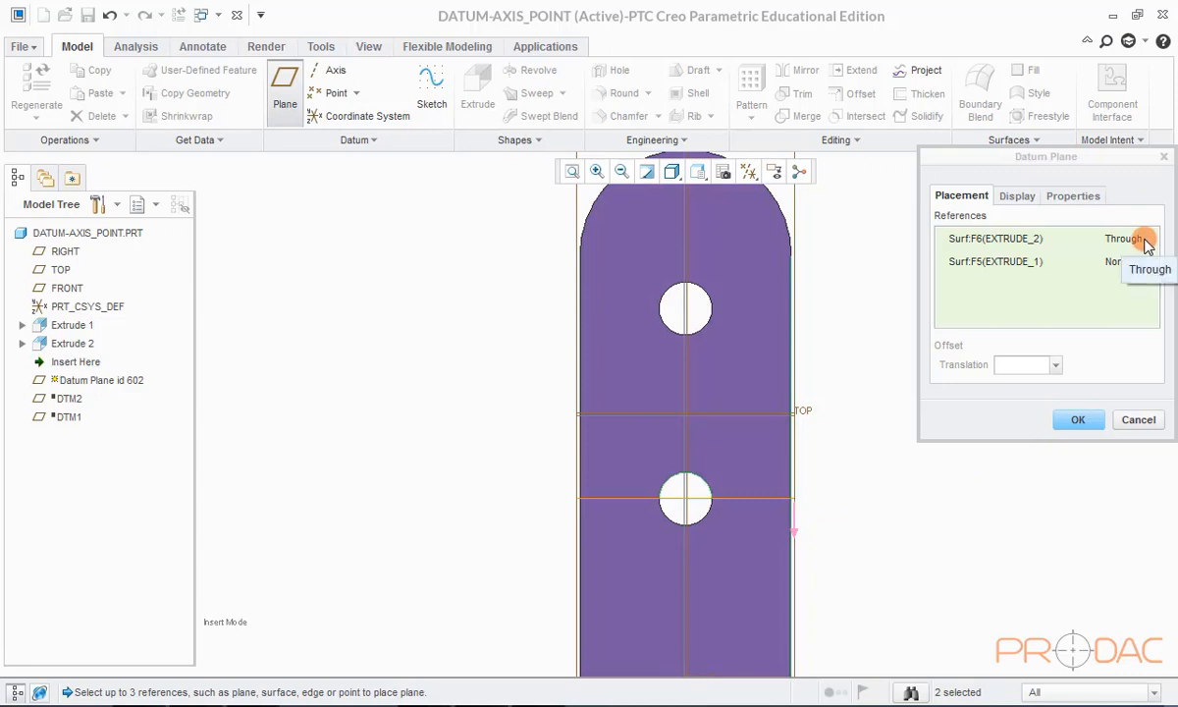
click(1146, 242)
click(1129, 285)
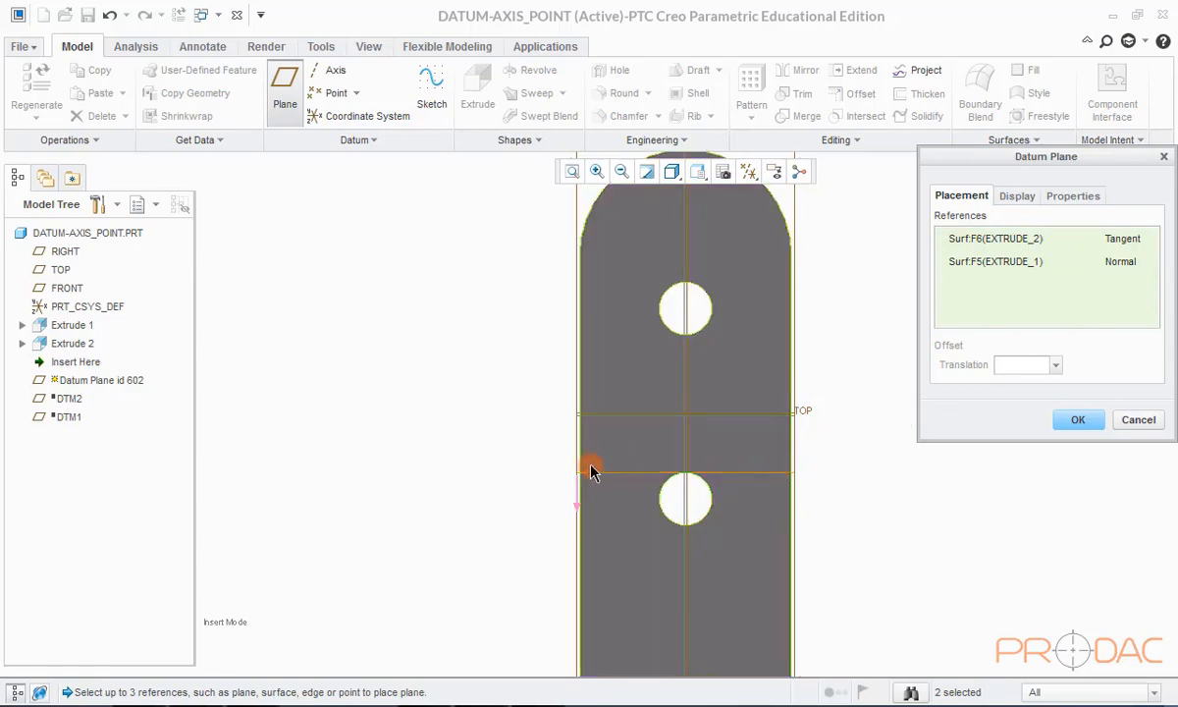
click(1079, 420)
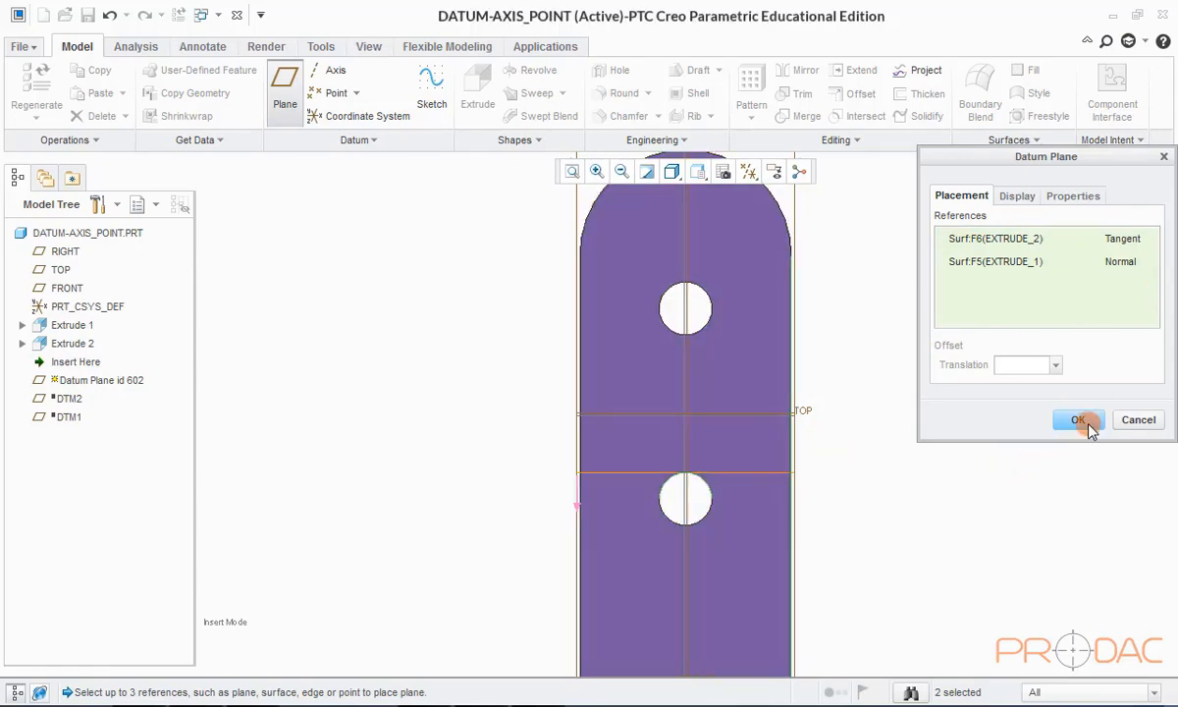
Step: Move the model tree's insertion point above DTM3, directly after Extrude 2, to suppress the new plane
click(746, 473)
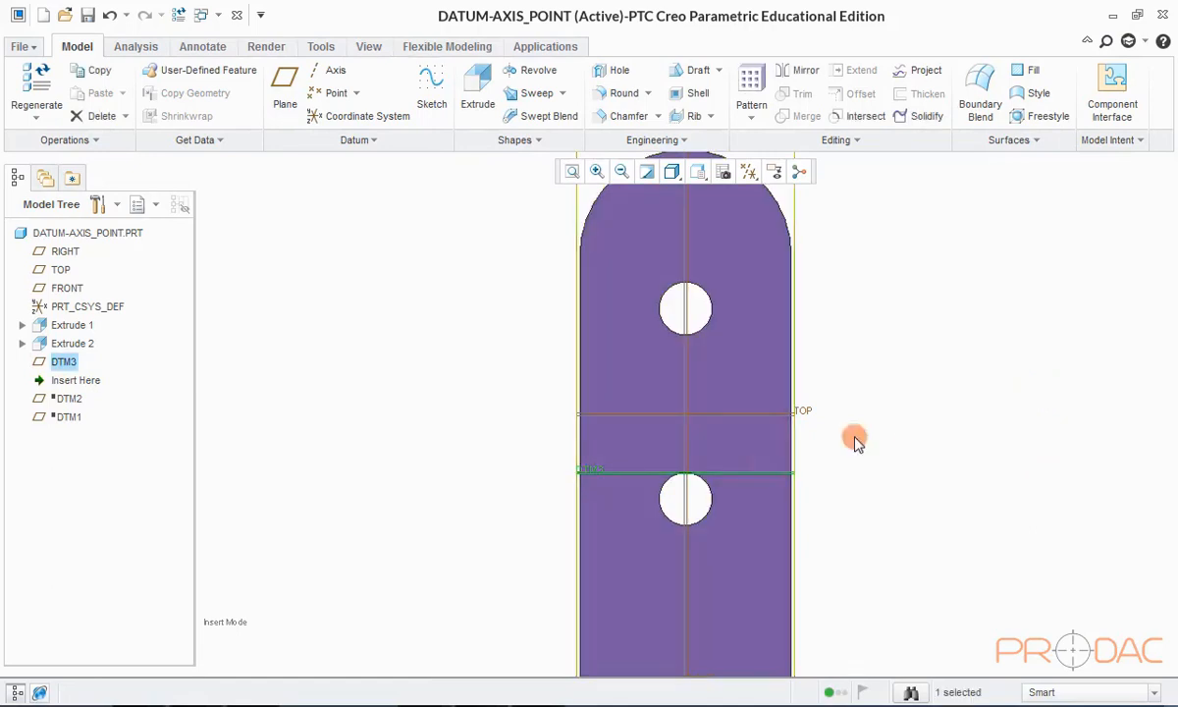
click(970, 373)
key(ctrl+d)
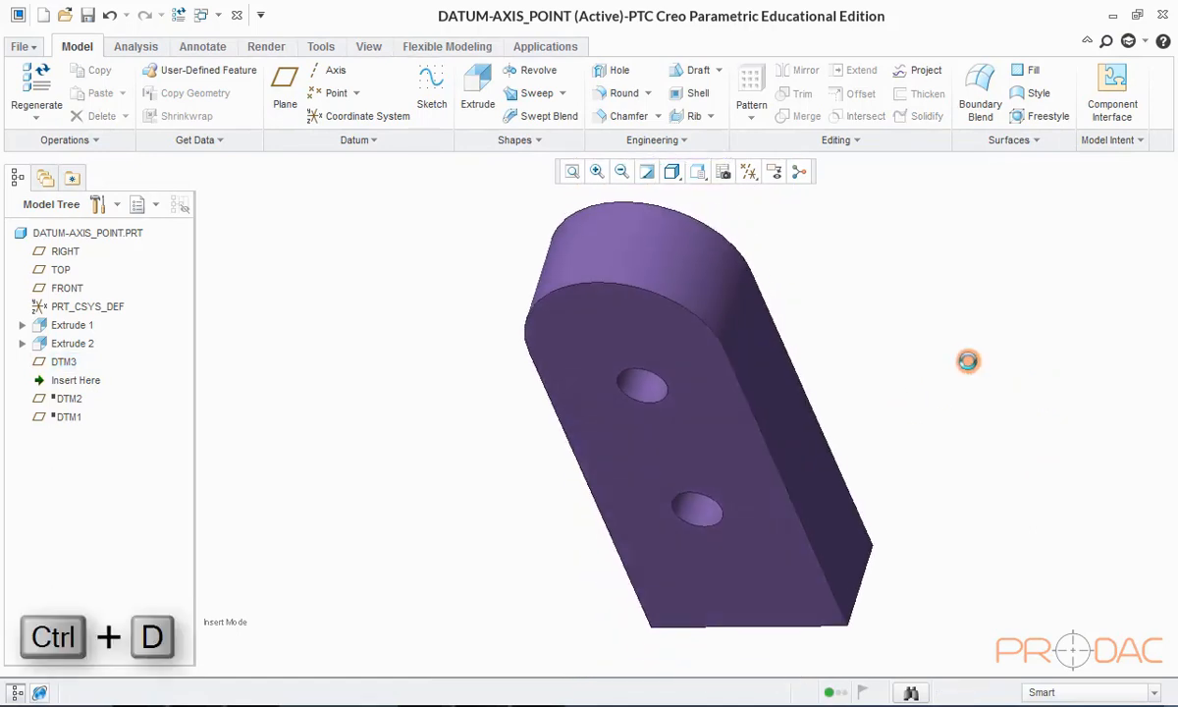
drag(82, 388, 102, 351)
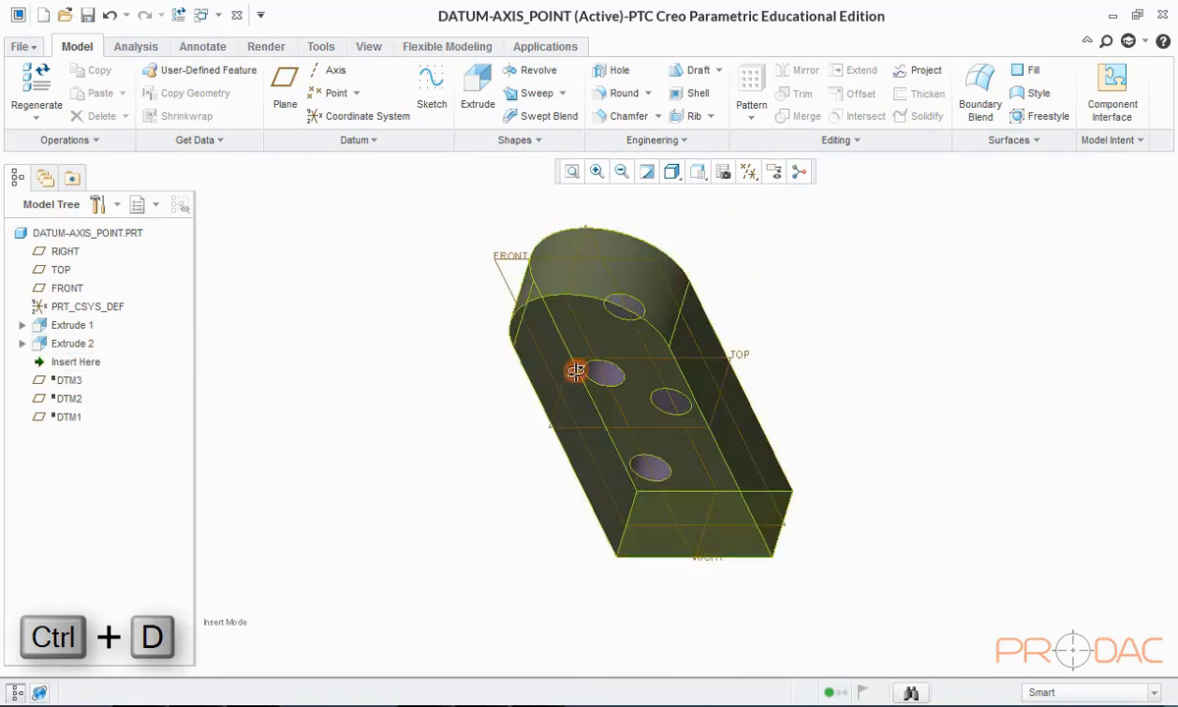
Step: Start another datum plane on the upper hole's cylindrical surface and set that reference to Tangent
middle_drag(576, 371, 429, 292)
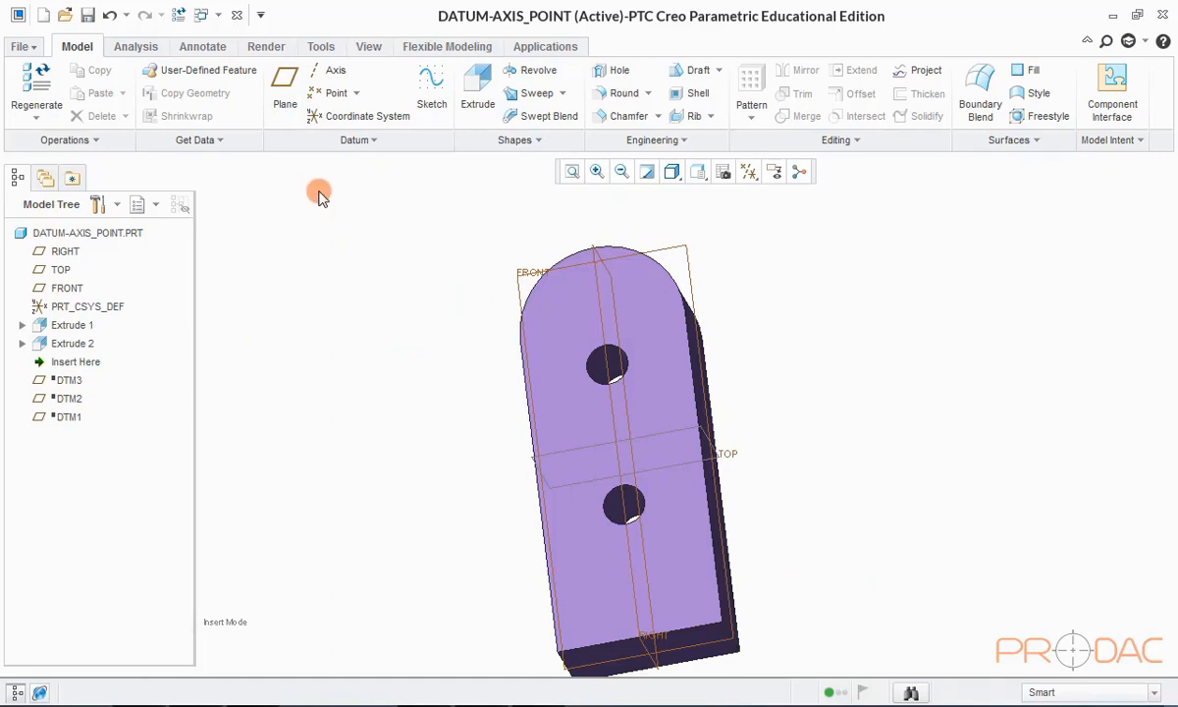
click(285, 98)
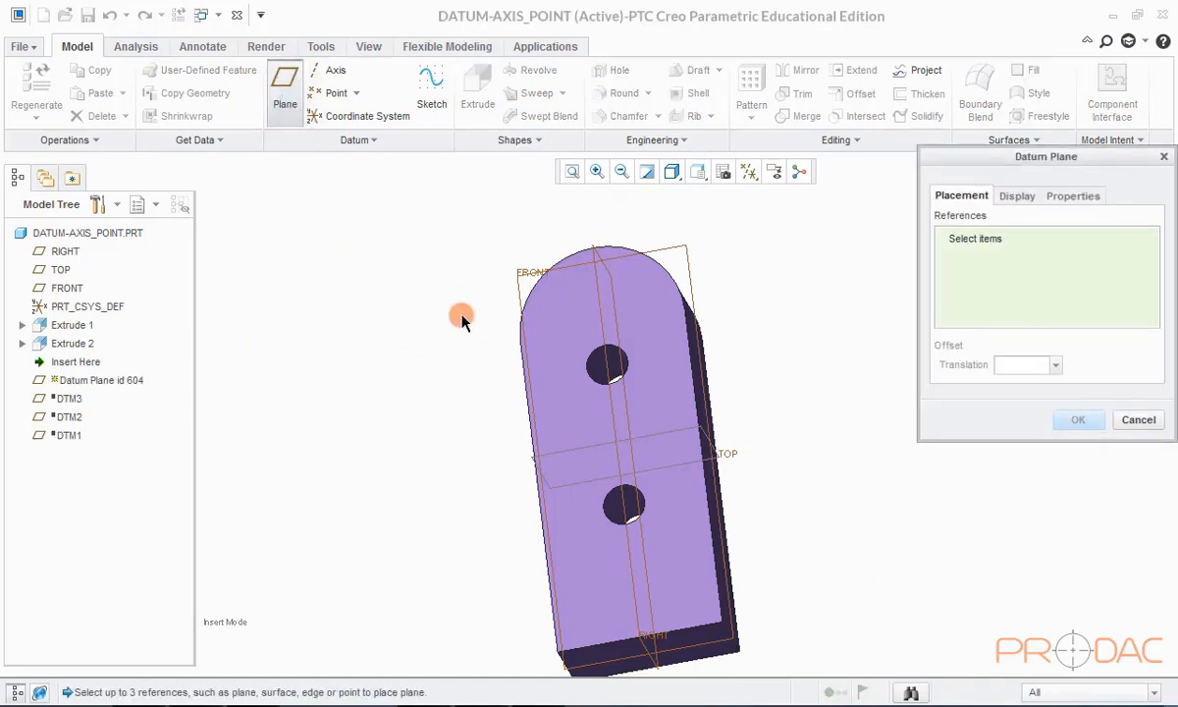
click(596, 367)
scroll(534, 263, up, 2)
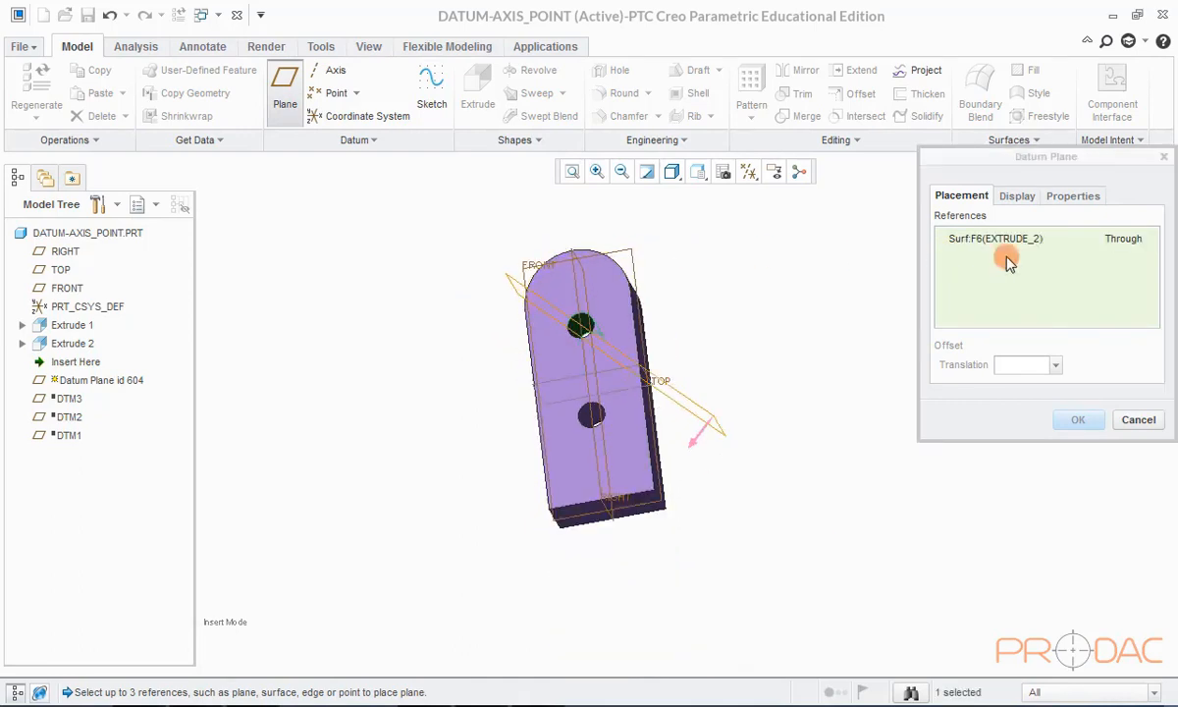
click(1139, 240)
click(1148, 242)
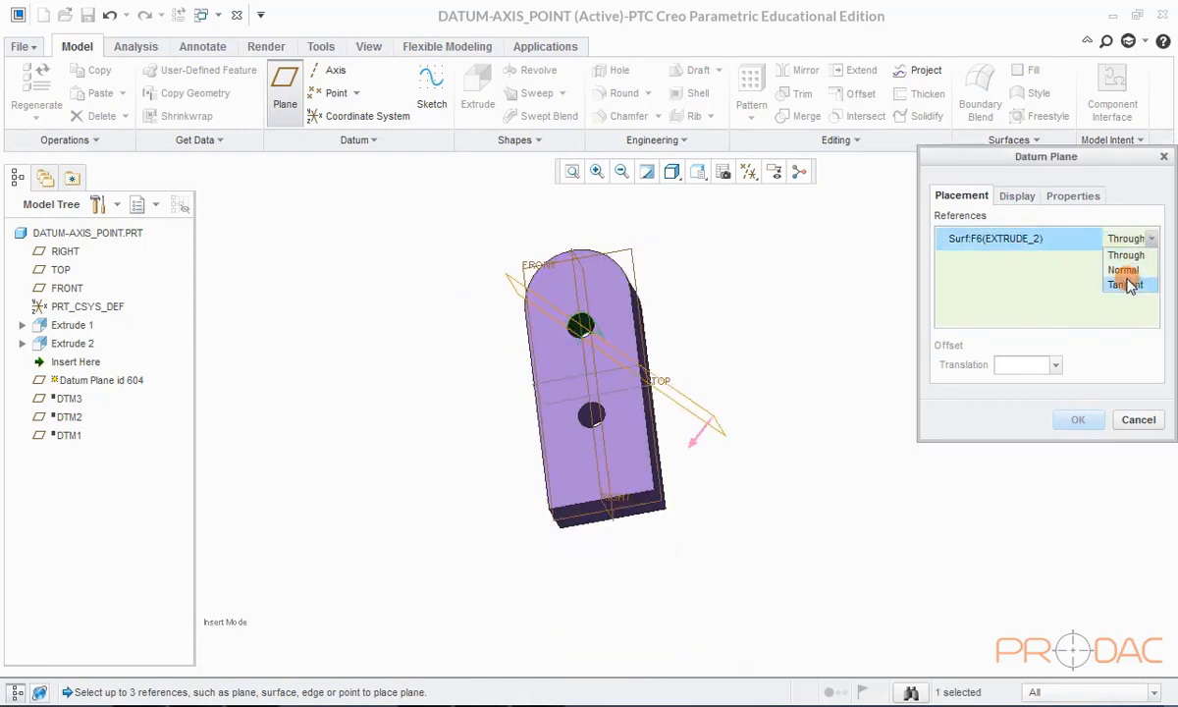
click(1061, 268)
Step: Add a short thickness edge at the block's flat end as a Through reference and create the datum plane
middle_drag(488, 518, 623, 458)
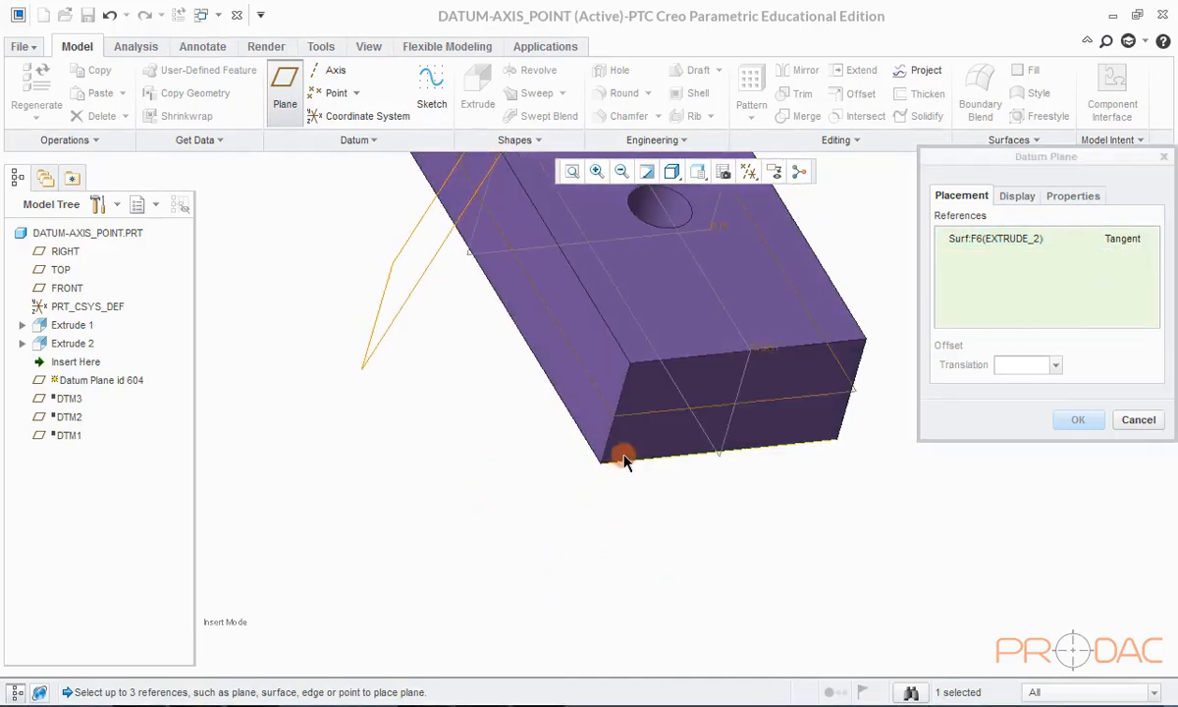
ctrl+click(626, 399)
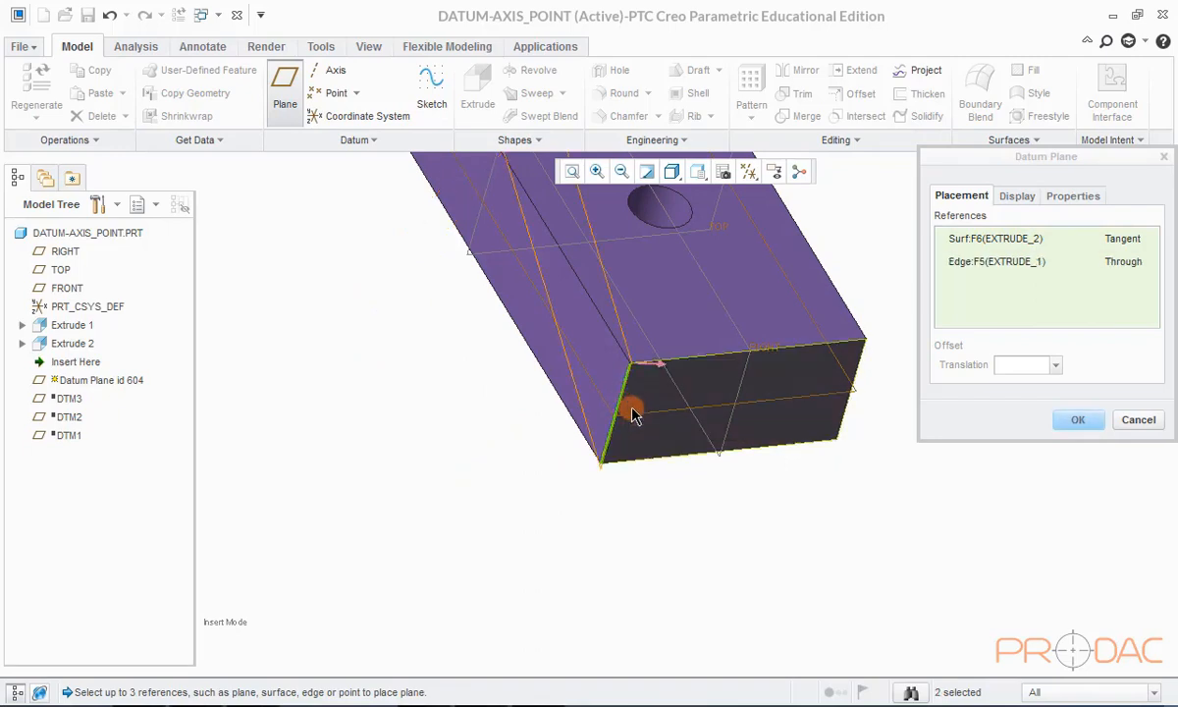
scroll(554, 467, down, 3)
middle_drag(553, 467, 540, 378)
click(1061, 420)
Step: Move the insertion point above DTM4 so that plane is suppressed as well
key(ctrl+d)
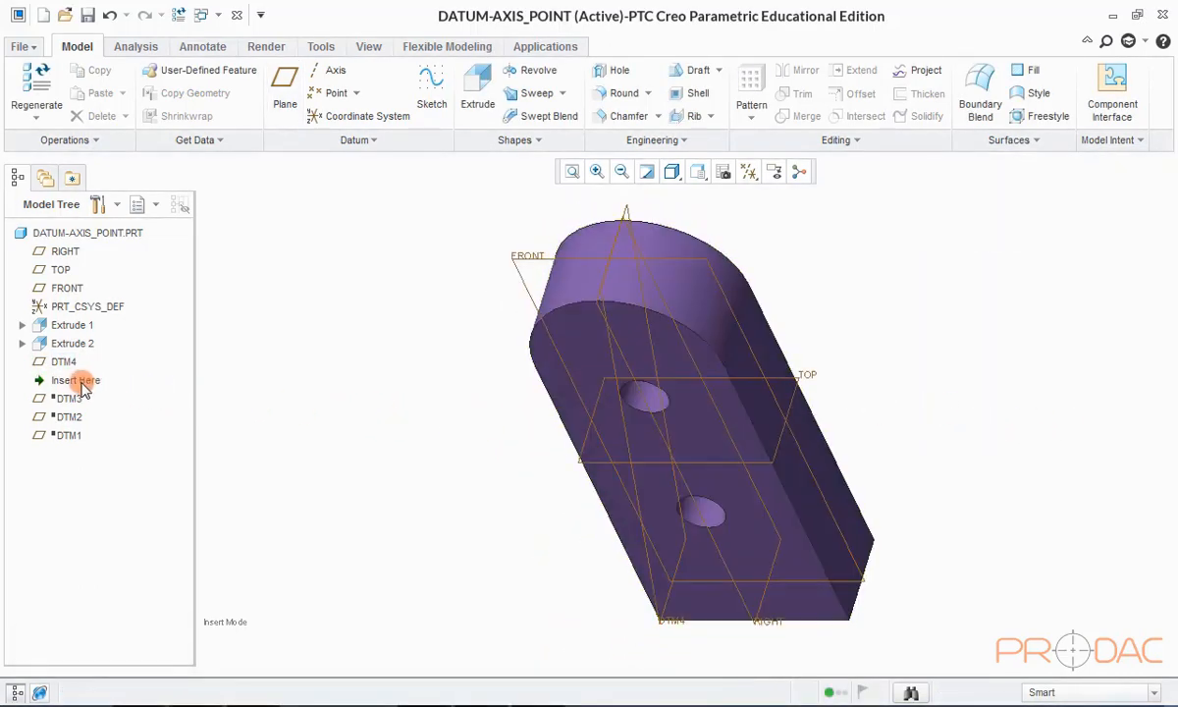
drag(83, 386, 95, 339)
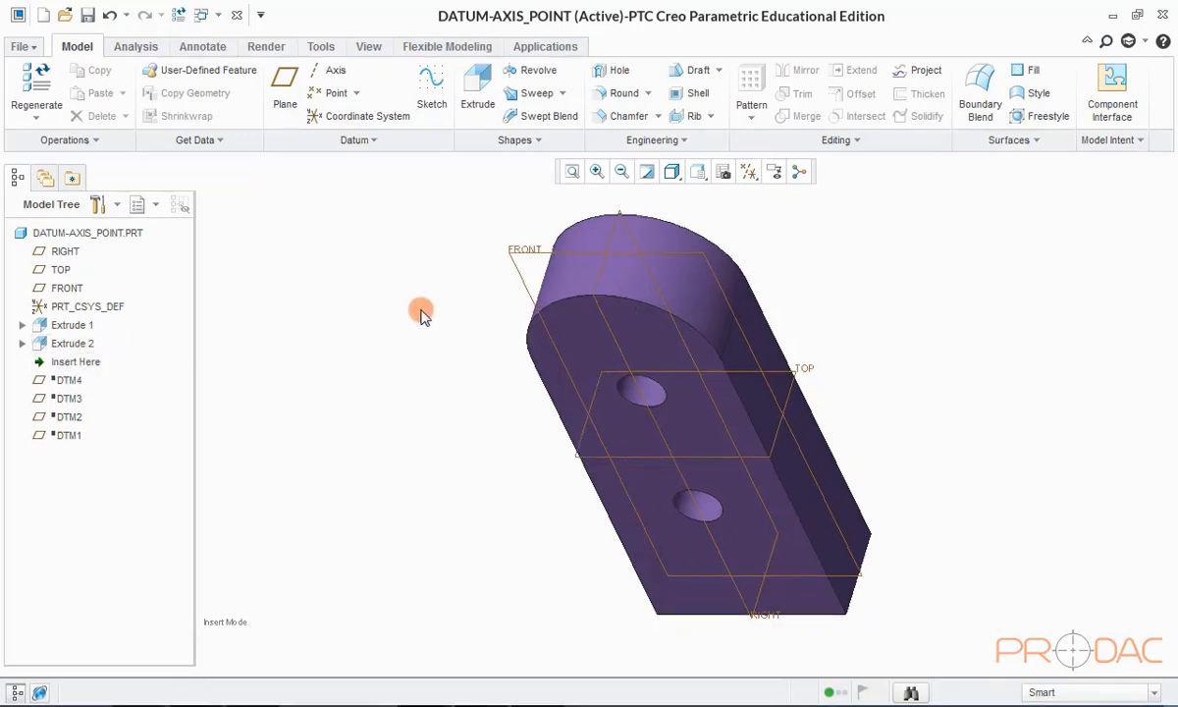
Step: Start another datum plane with the thickness edge at the flat end's opposite corner as a Through reference
middle_drag(462, 326, 496, 297)
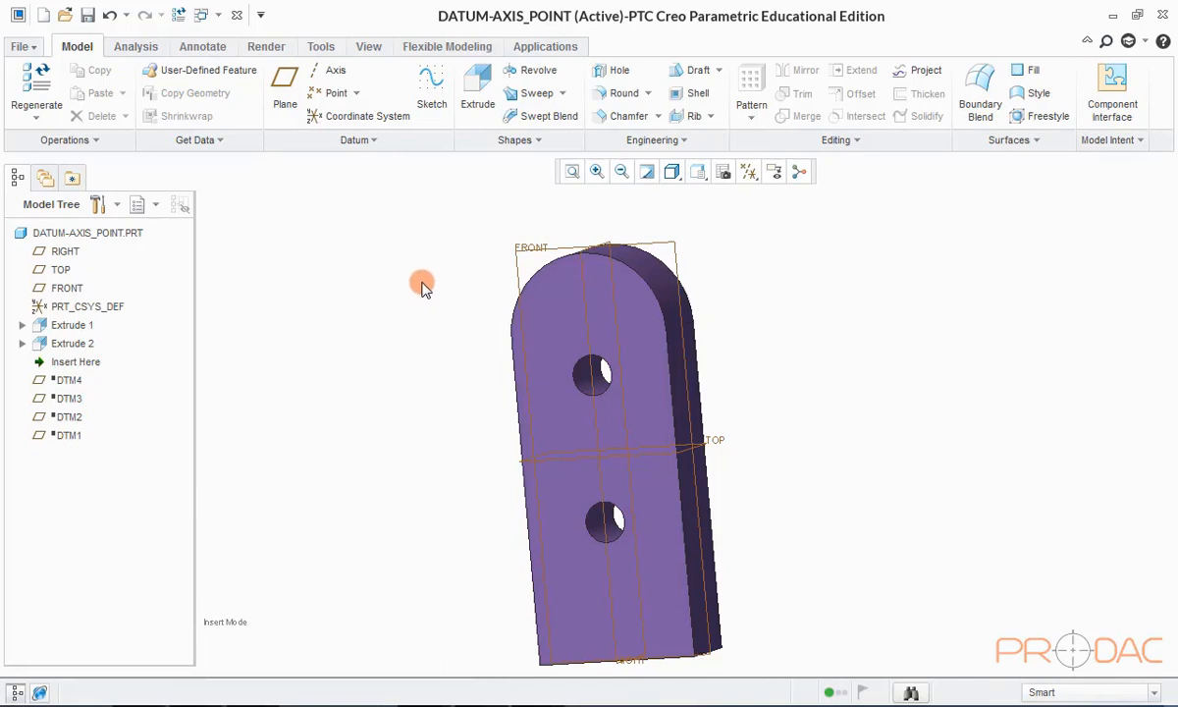
click(284, 93)
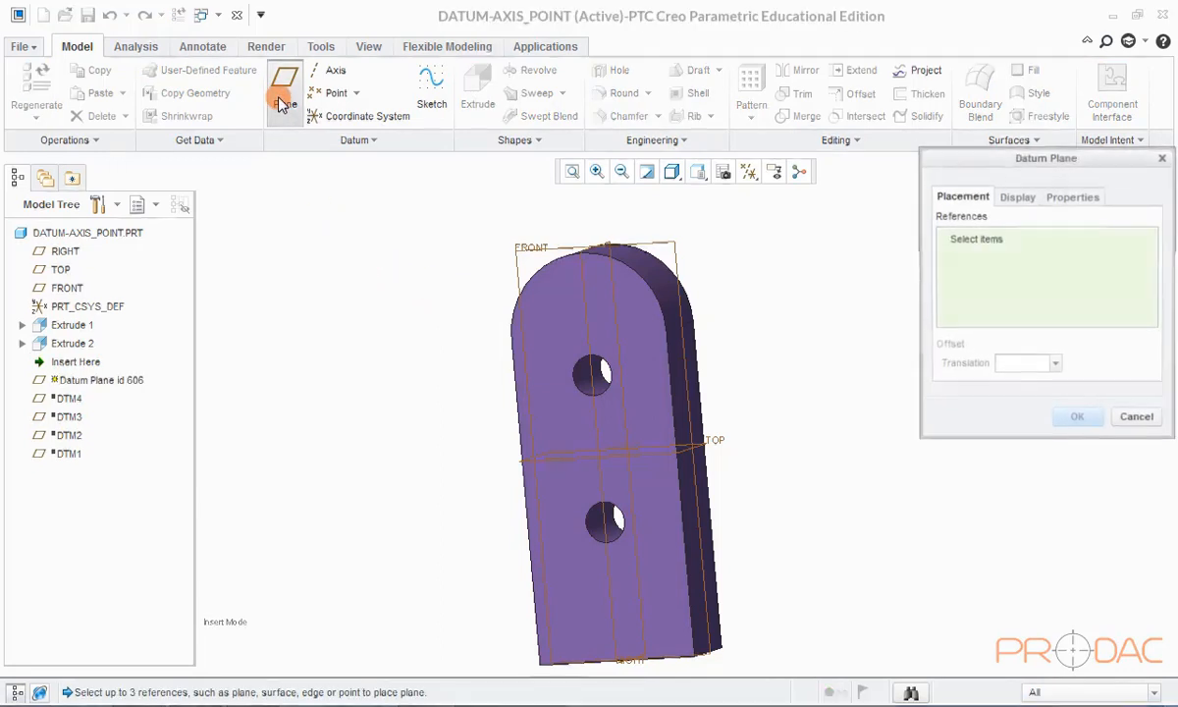
scroll(432, 270, down, 3)
middle_drag(440, 278, 493, 348)
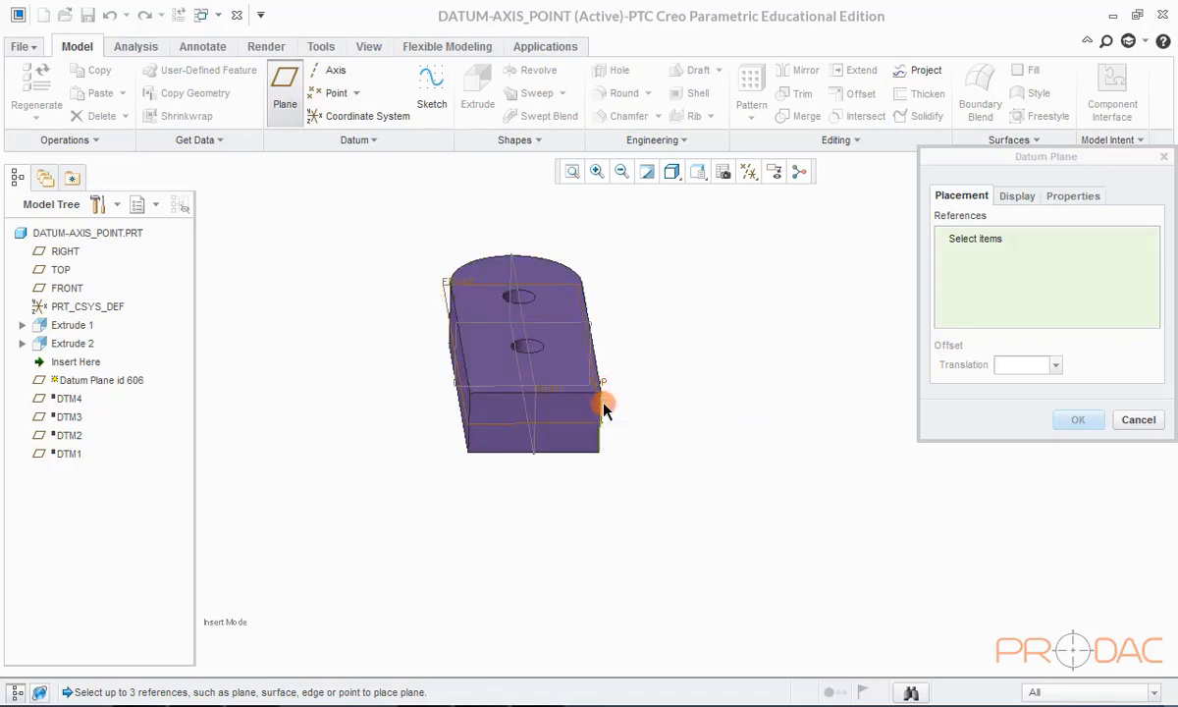
scroll(600, 403, down, 5)
key(ctrl+d)
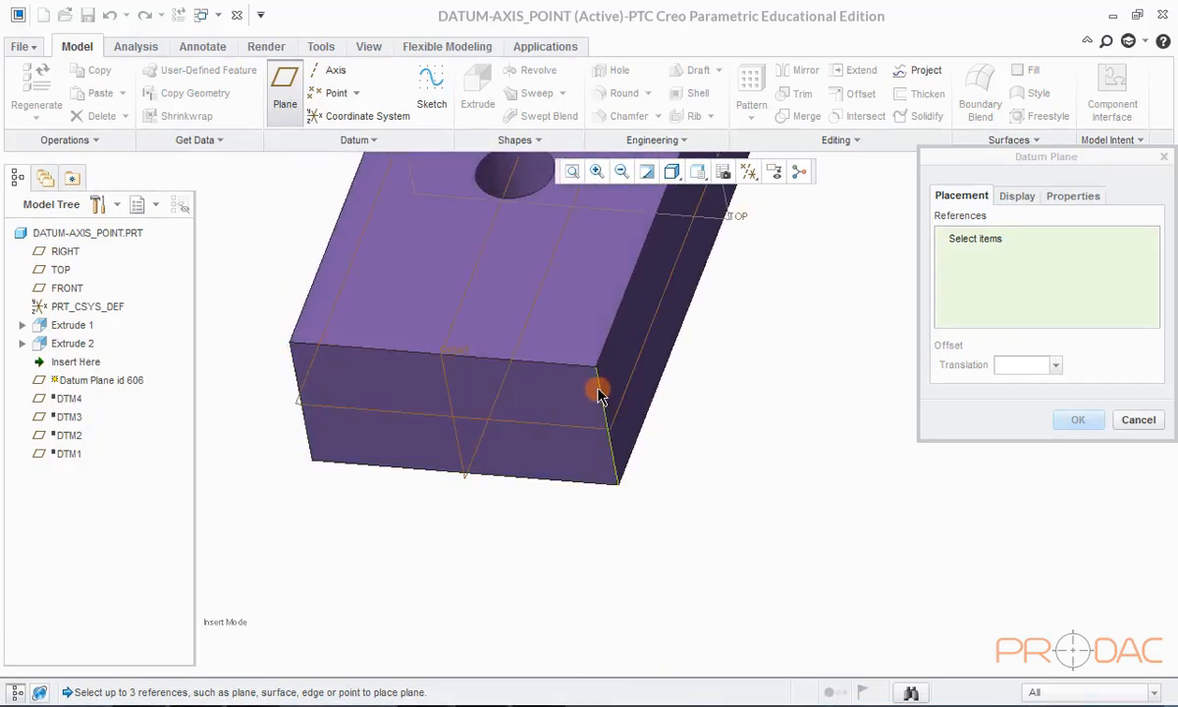
click(601, 393)
scroll(621, 474, up, 5)
middle_drag(679, 515, 697, 487)
scroll(655, 436, down, 3)
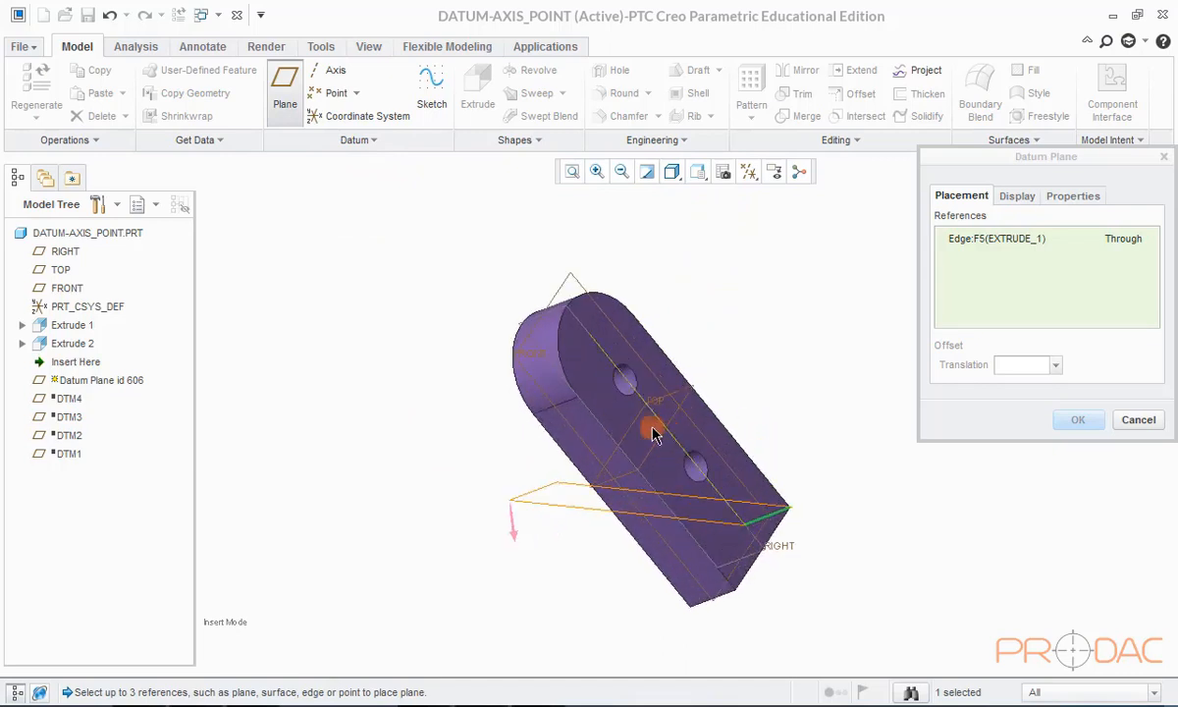
scroll(619, 424, down, 2)
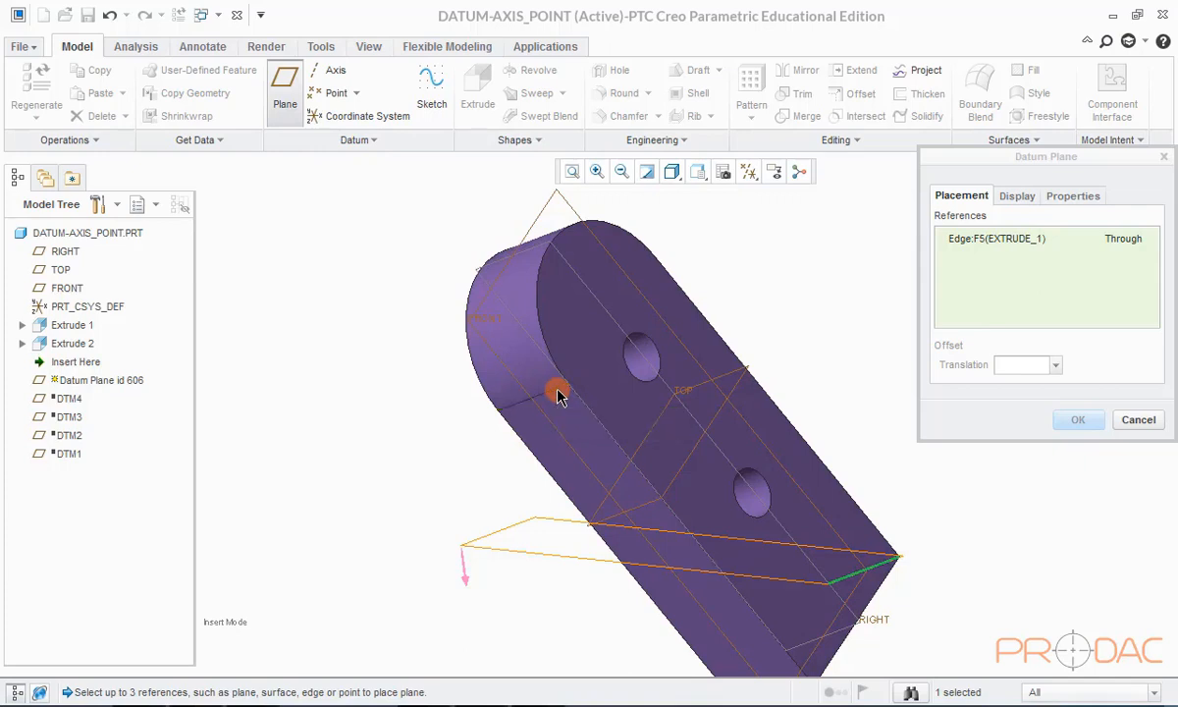
Step: Add the diagonally opposite edge, where the side face meets the rounded end, as a second Through reference and create the plane
ctrl+click(489, 392)
mouse_move(489, 392)
middle_down()
mouse_move(478, 357)
mouse_move(546, 376)
mouse_move(502, 377)
middle_up()
key(ctrl+d)
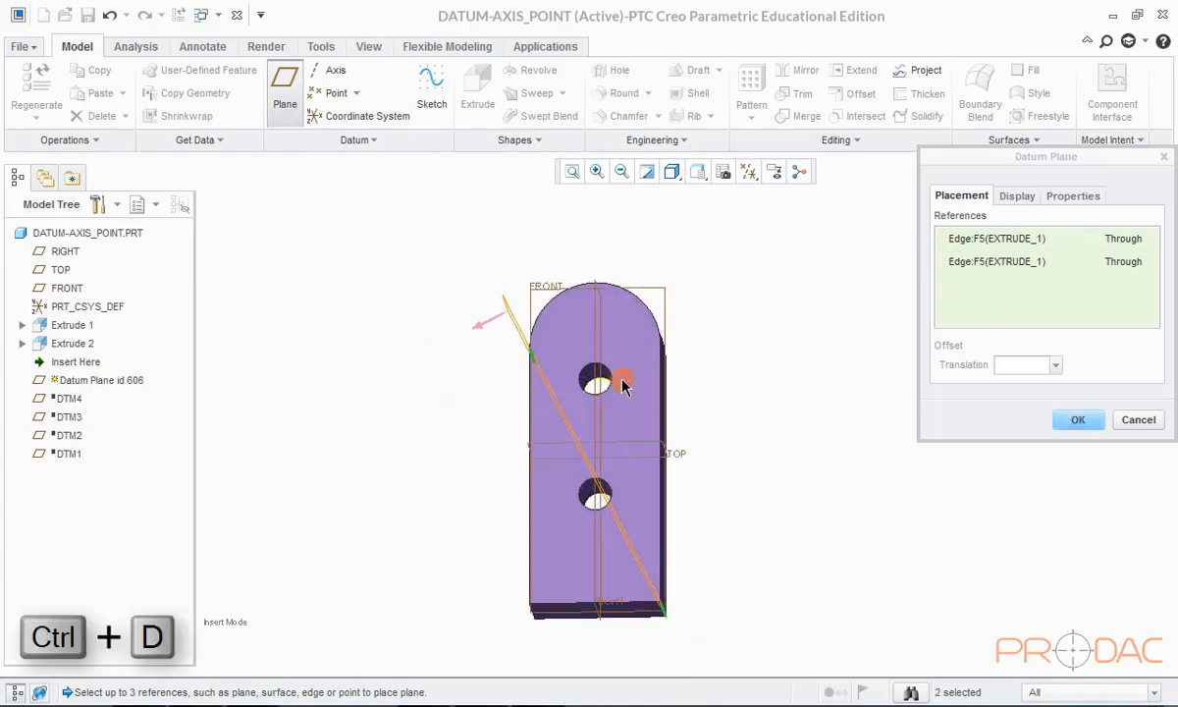
click(1081, 420)
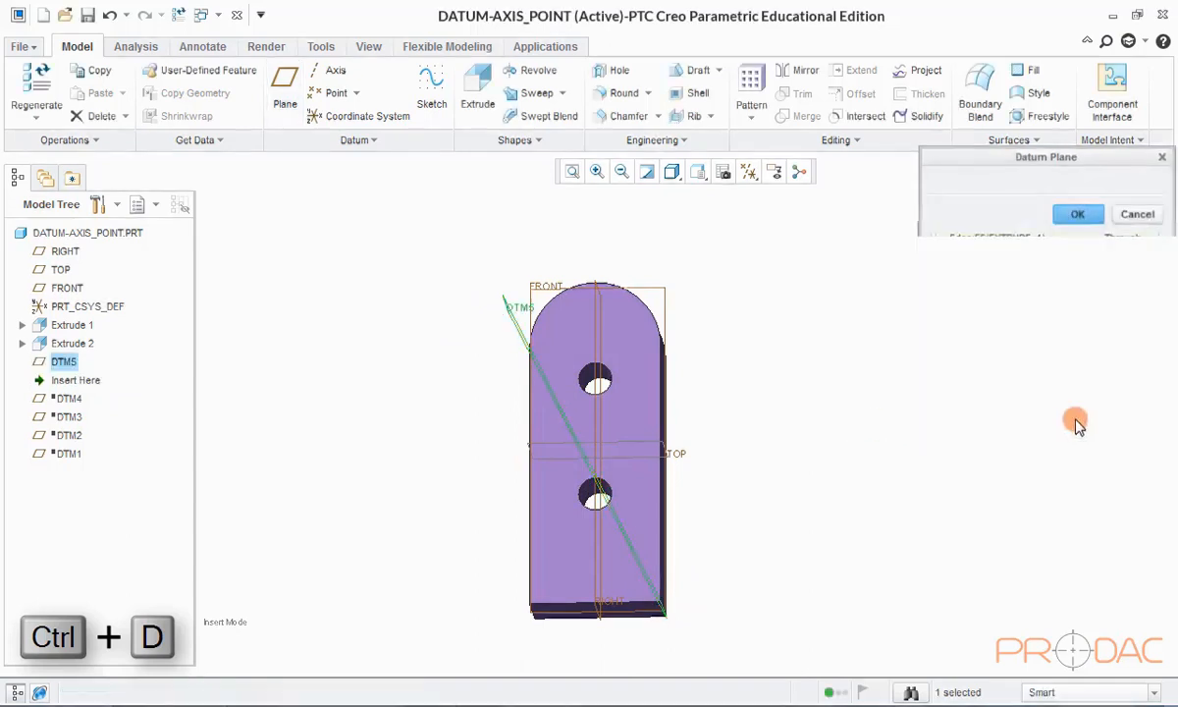
Step: Move the insertion point above DTM5, directly after Extrude 2, to suppress the plane through the two edges
click(918, 360)
key(ctrl+d)
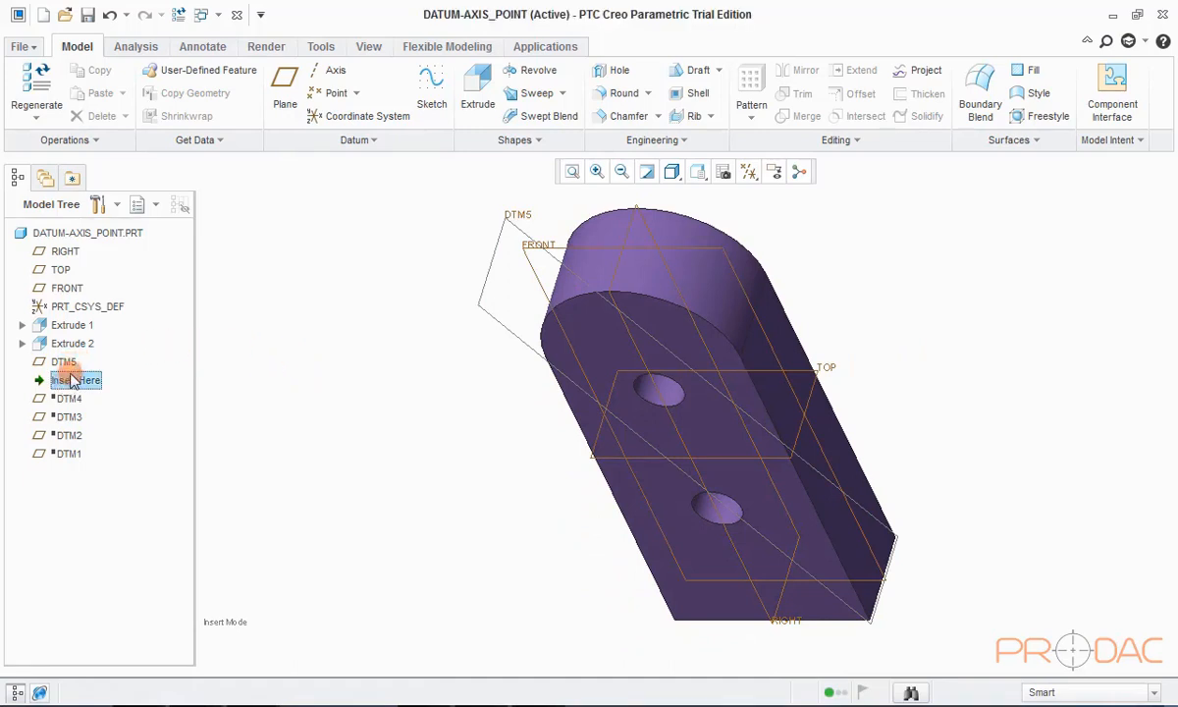
drag(70, 380, 78, 349)
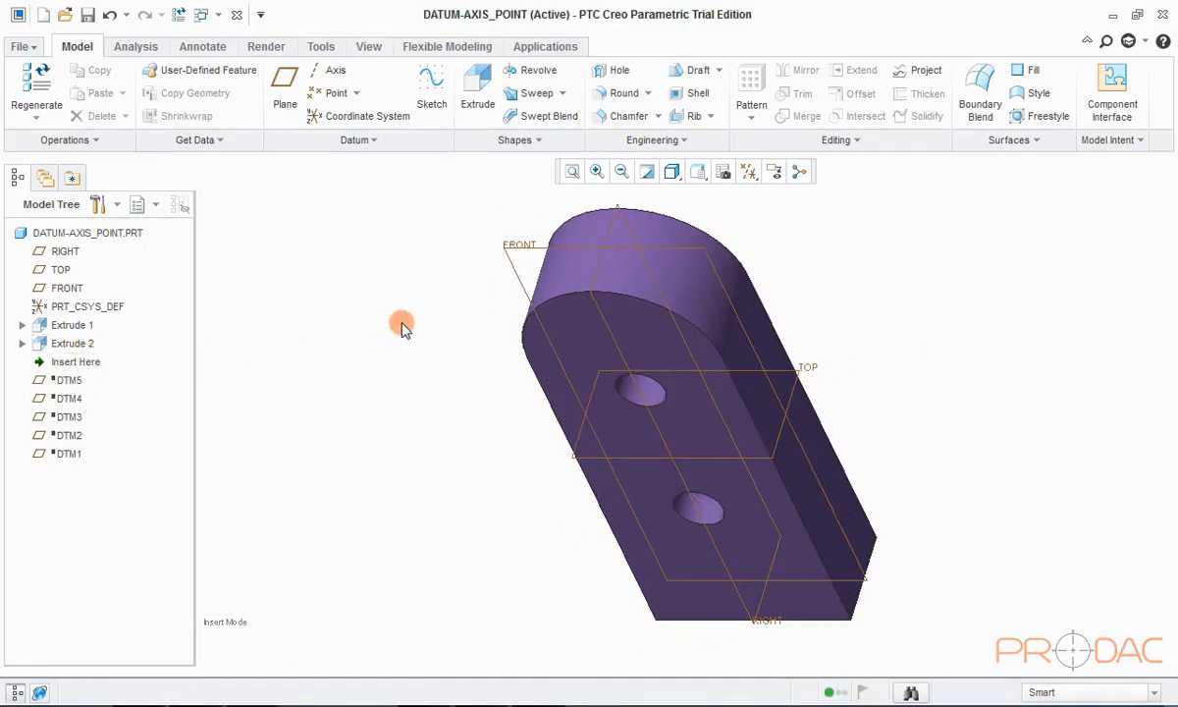
mouse_move(409, 271)
middle_down()
mouse_move(576, 342)
mouse_move(574, 232)
mouse_move(576, 472)
middle_up()
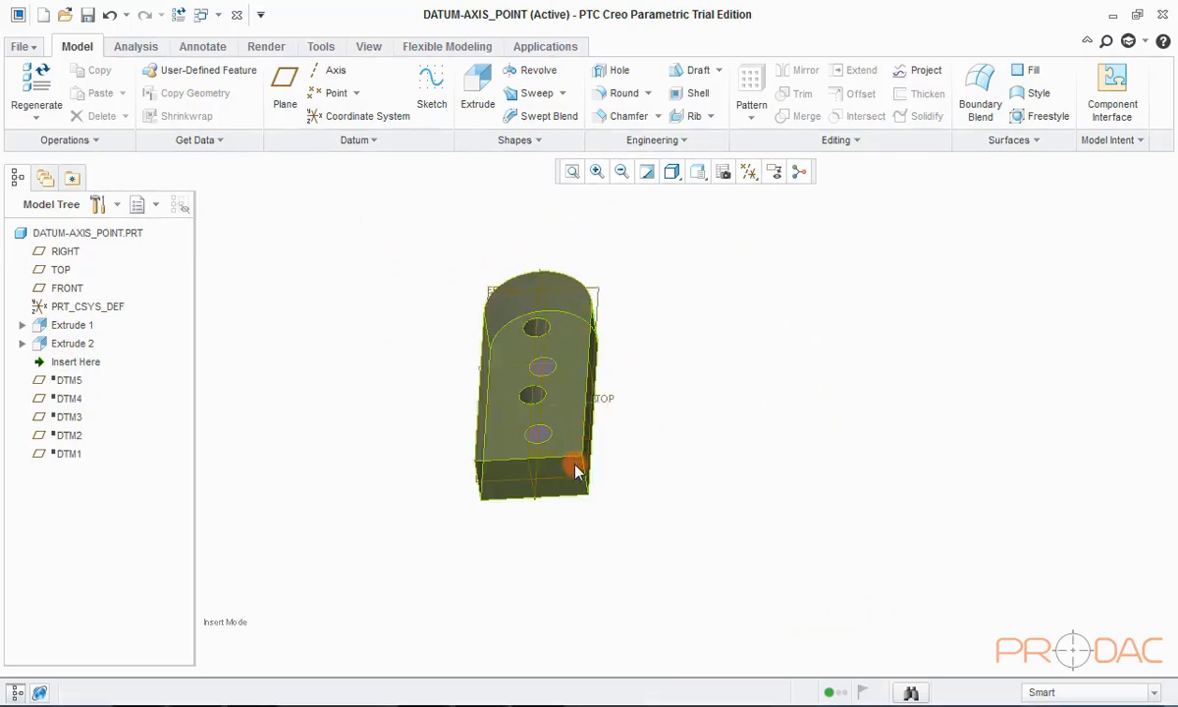
middle_drag(552, 410, 407, 468)
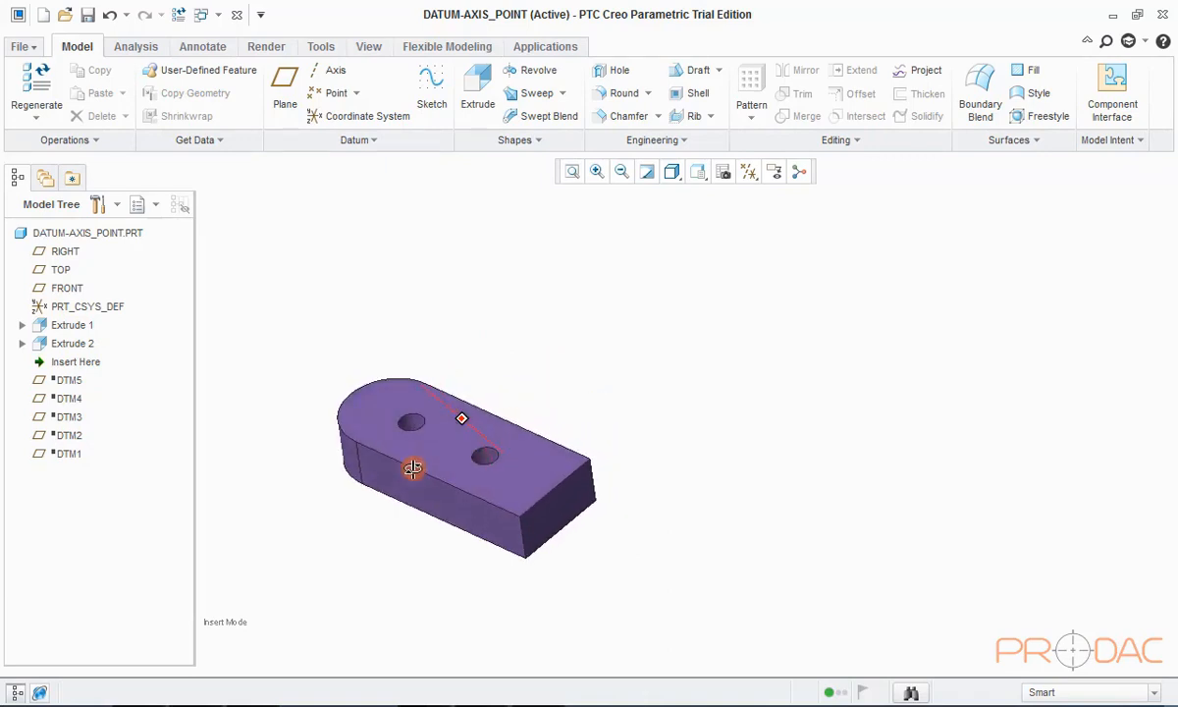
Step: Start another datum plane with a top-face corner at the flat end and a vertex where a side face meets the rounded end as Through references
click(292, 110)
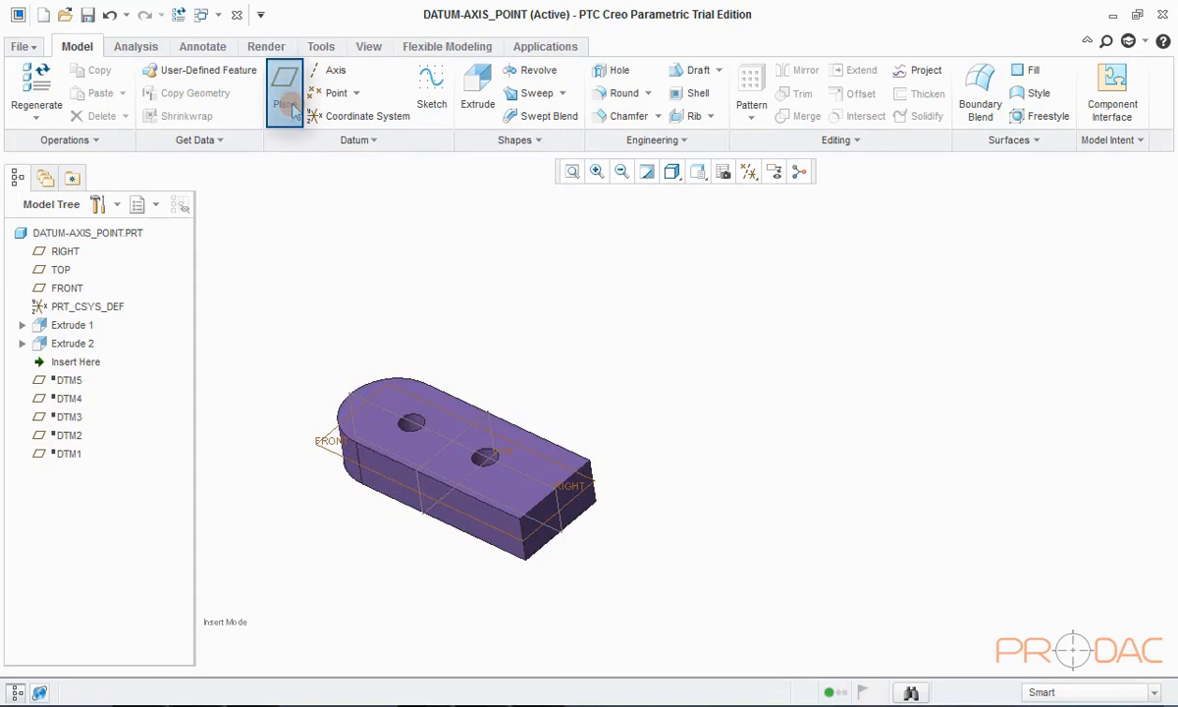
scroll(567, 492, up, 3)
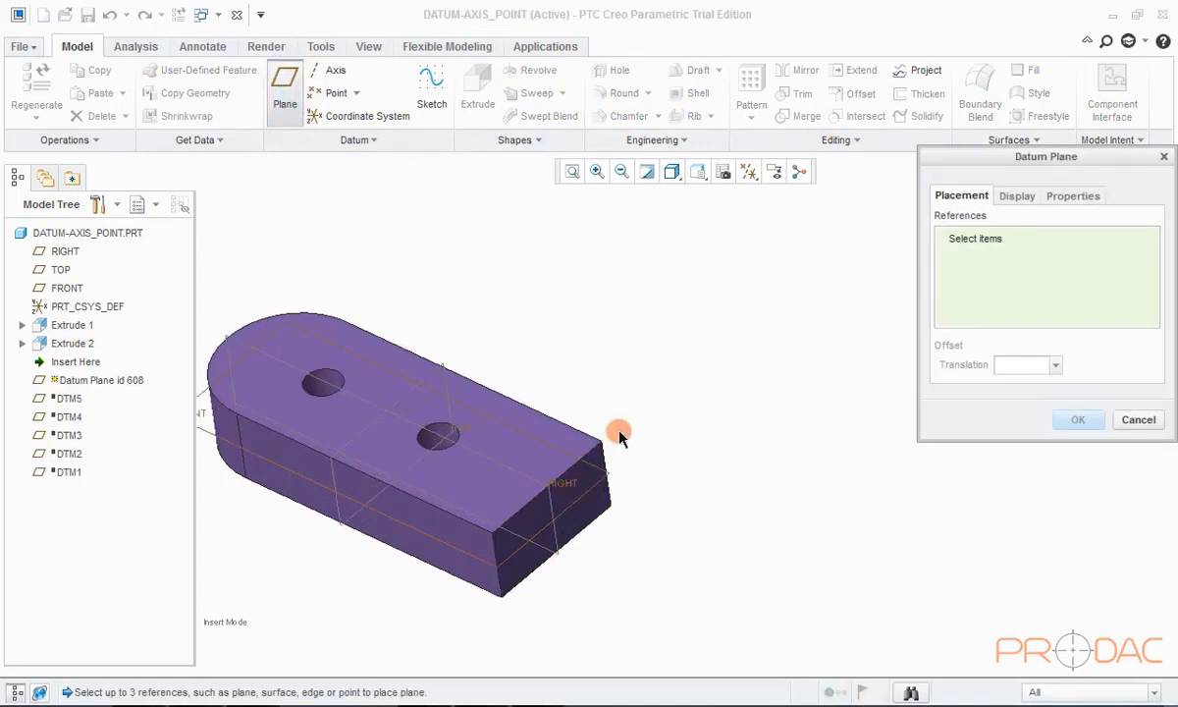
middle_drag(618, 435, 599, 302)
click(527, 414)
scroll(595, 301, up, 3)
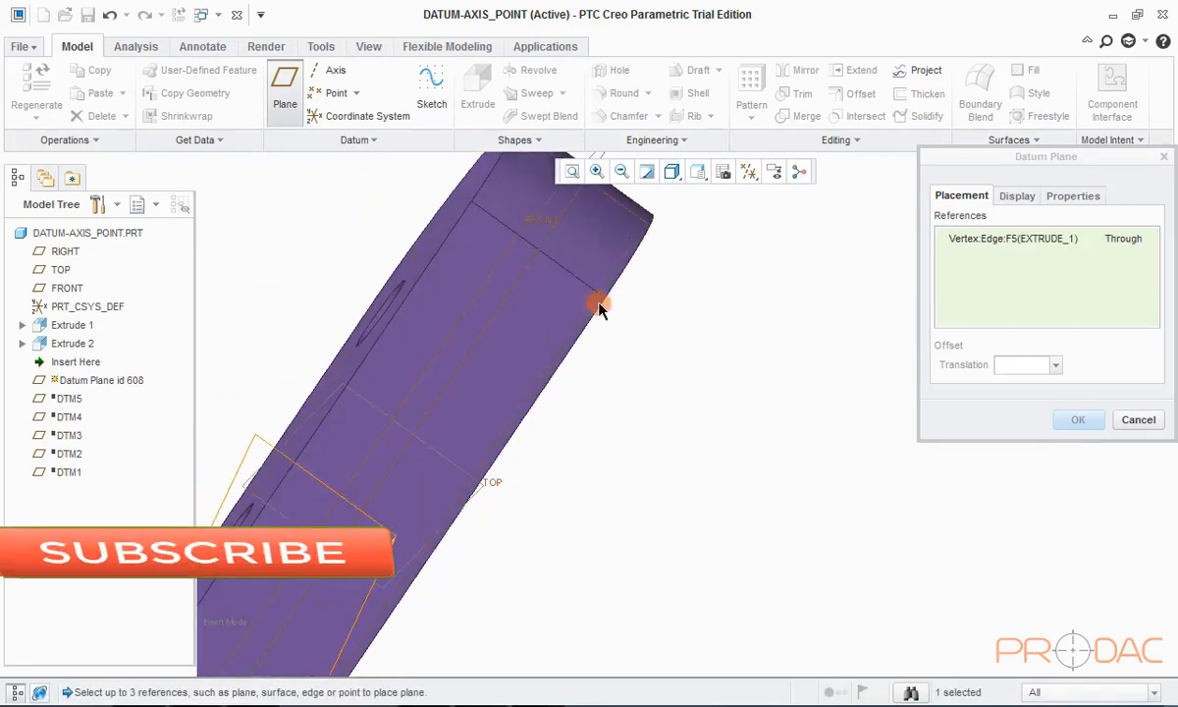
scroll(609, 299, up, 2)
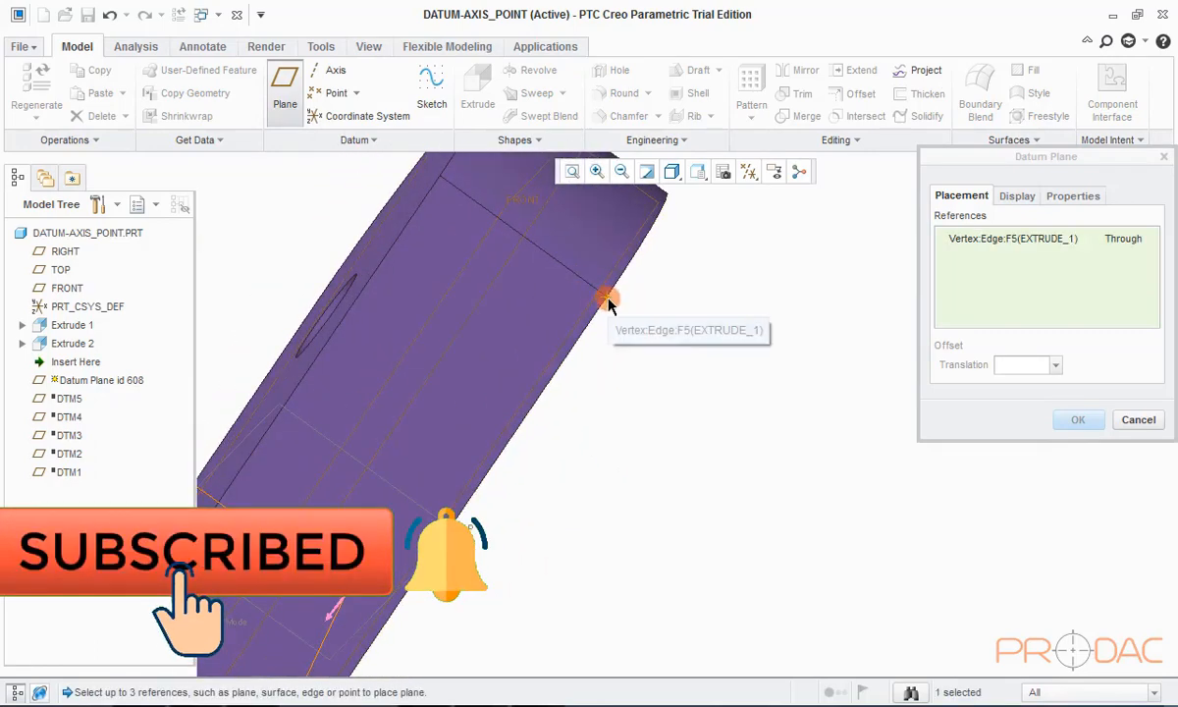
ctrl+click(610, 300)
Step: Add the matching vertex on the opposite side face as the third Through reference and create the plane
scroll(638, 324, down, 4)
middle_drag(668, 340, 600, 336)
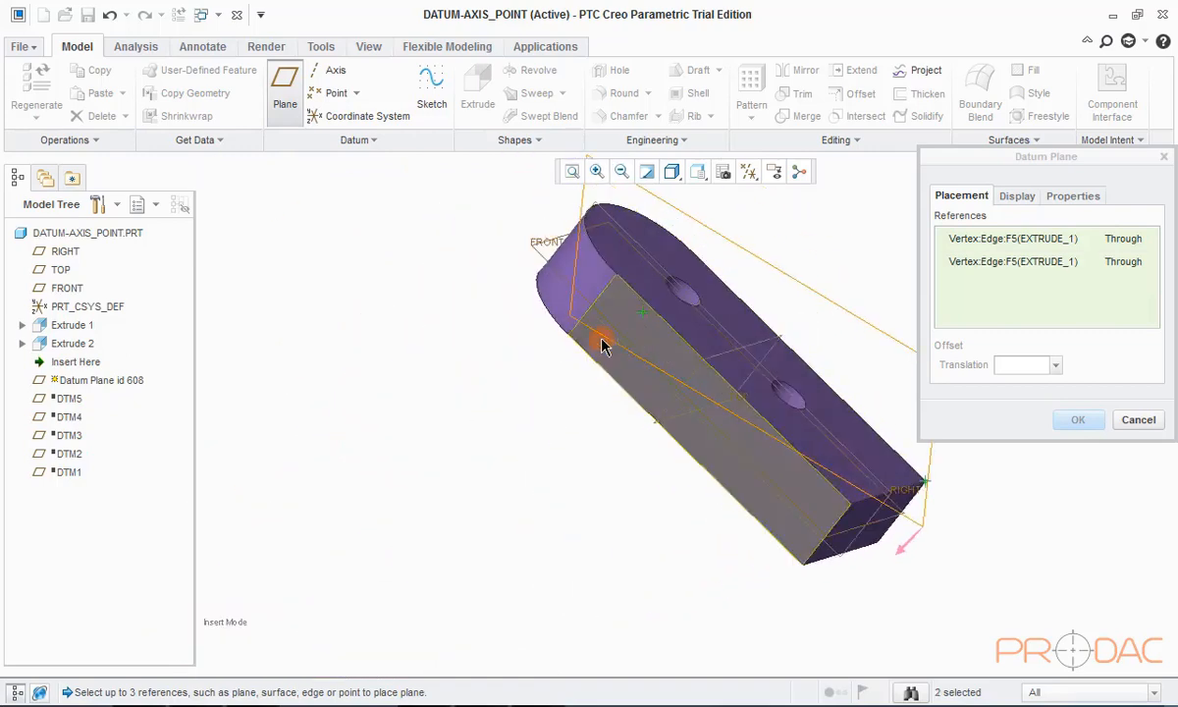
scroll(562, 344, up, 5)
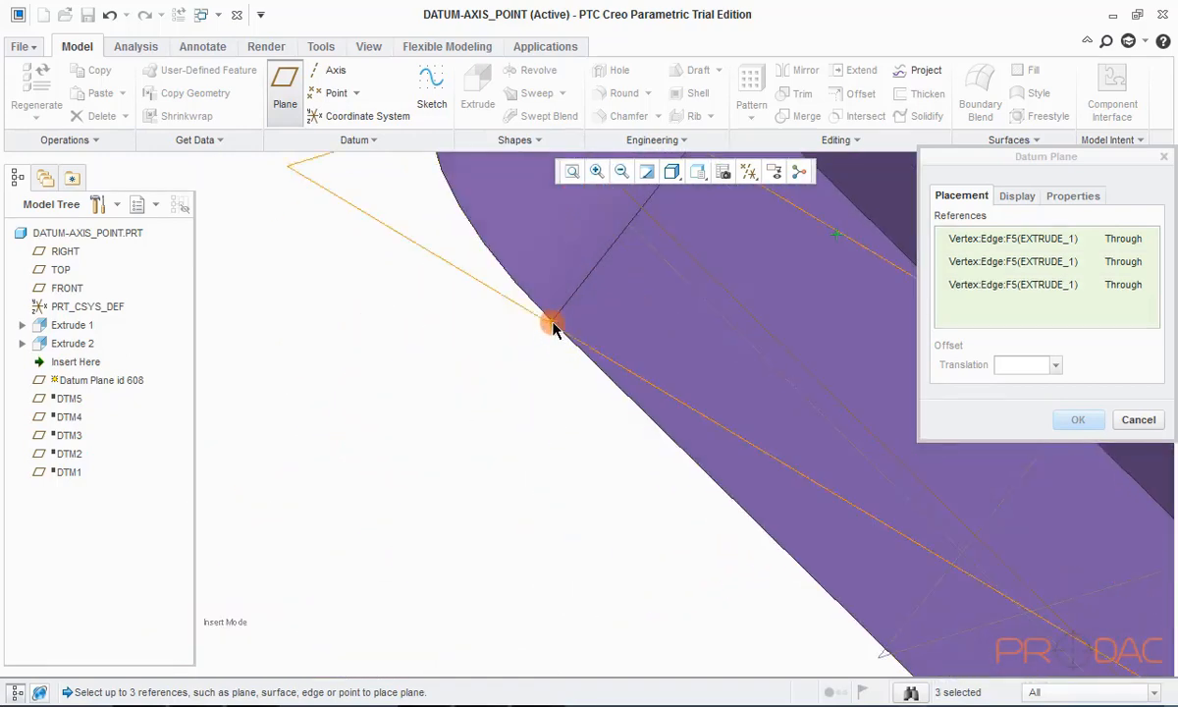
ctrl+click(554, 325)
scroll(491, 332, down, 5)
mouse_move(437, 337)
middle_down()
mouse_move(481, 357)
mouse_move(430, 303)
mouse_move(398, 336)
mouse_move(482, 357)
mouse_move(553, 459)
mouse_move(491, 372)
mouse_move(453, 355)
mouse_move(426, 361)
mouse_move(437, 399)
mouse_move(444, 334)
middle_up()
key(ctrl+d)
click(1078, 419)
key(ctrl+d)
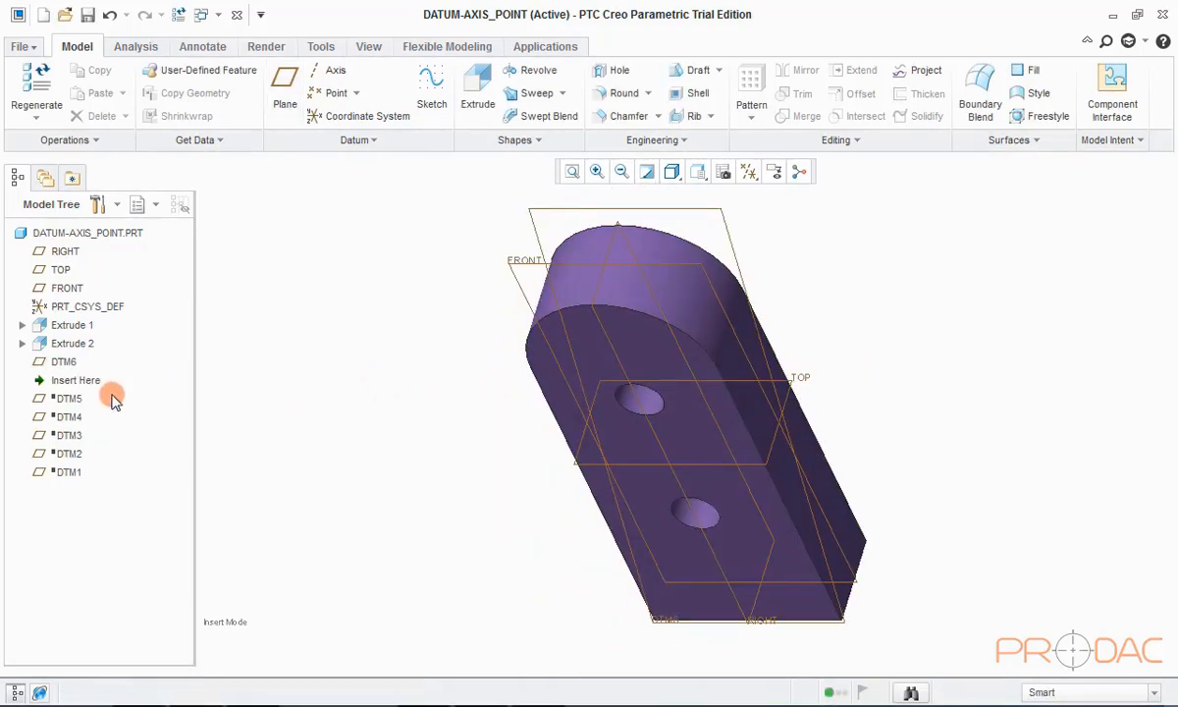
Step: Move the insertion point above DTM6, directly after Extrude 2, to suppress the three-vertex plane
drag(93, 381, 213, 346)
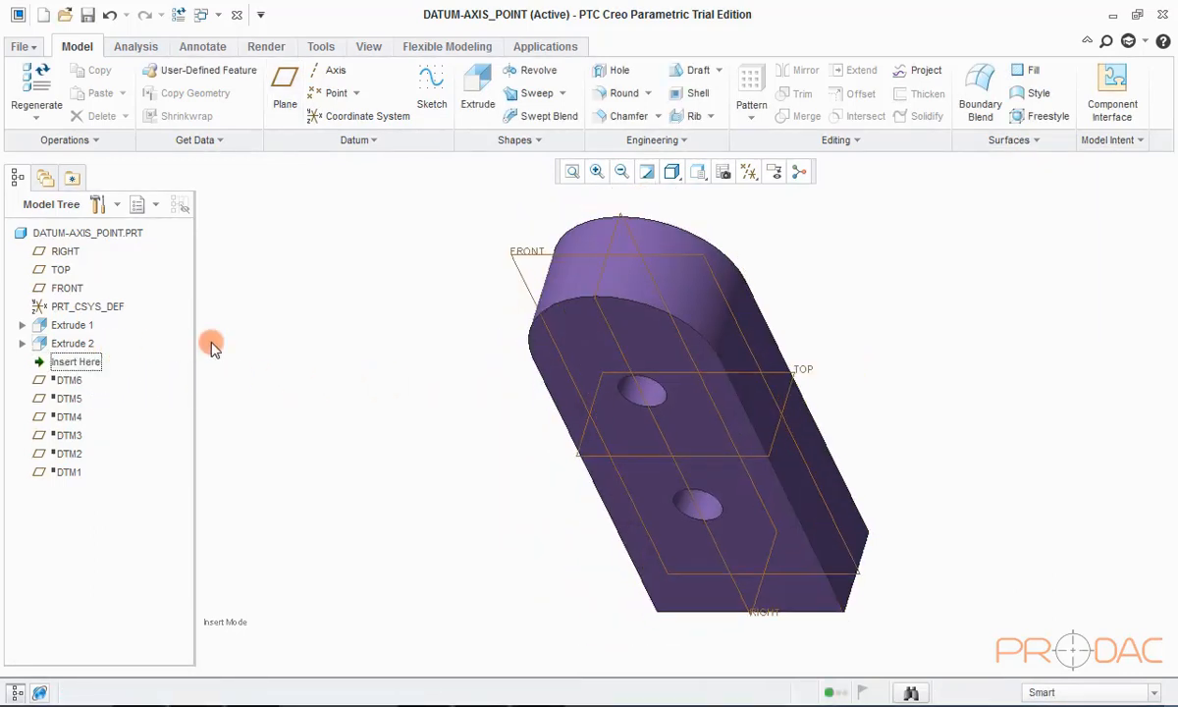
middle_drag(397, 336, 474, 420)
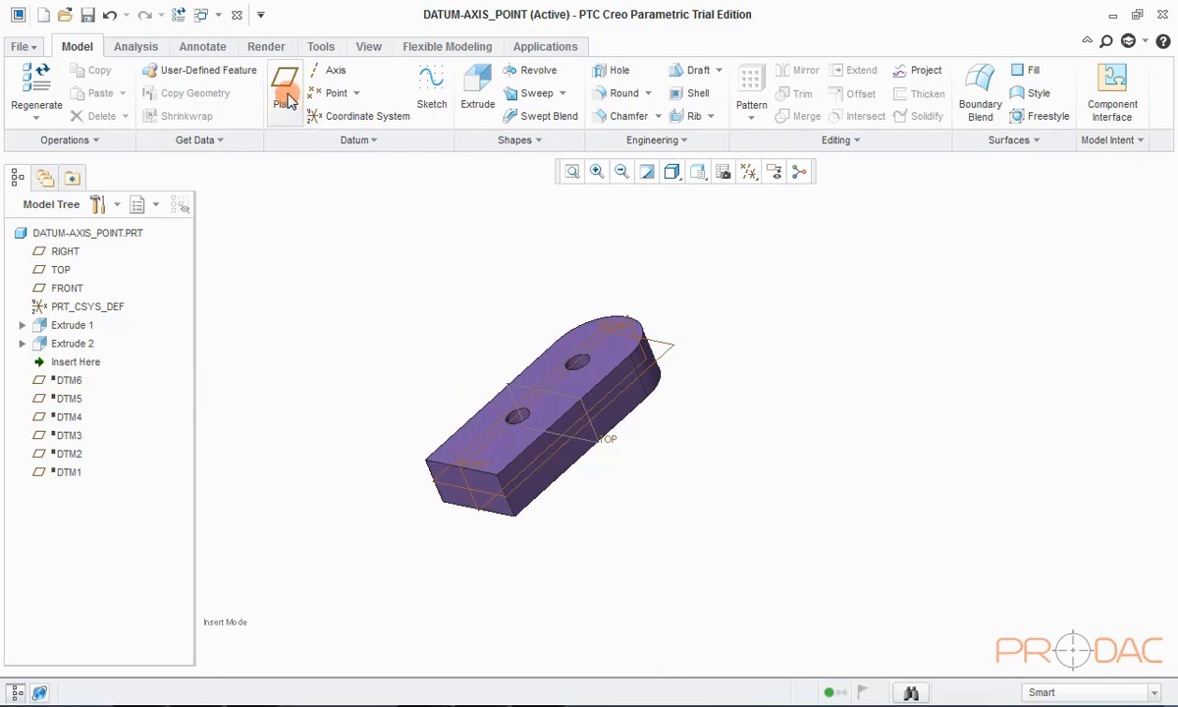
Step: Start a datum plane with the flat end's upper edge as a Through reference and the top face as an Offset reference
click(286, 98)
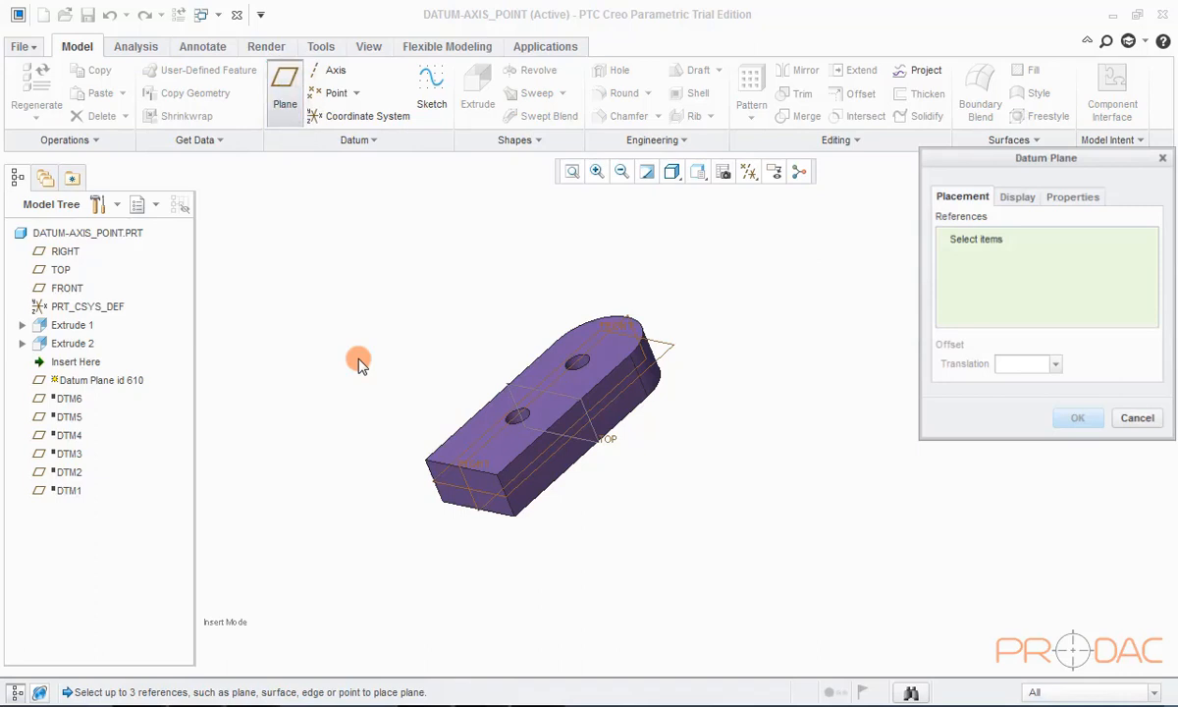
scroll(407, 447, up, 6)
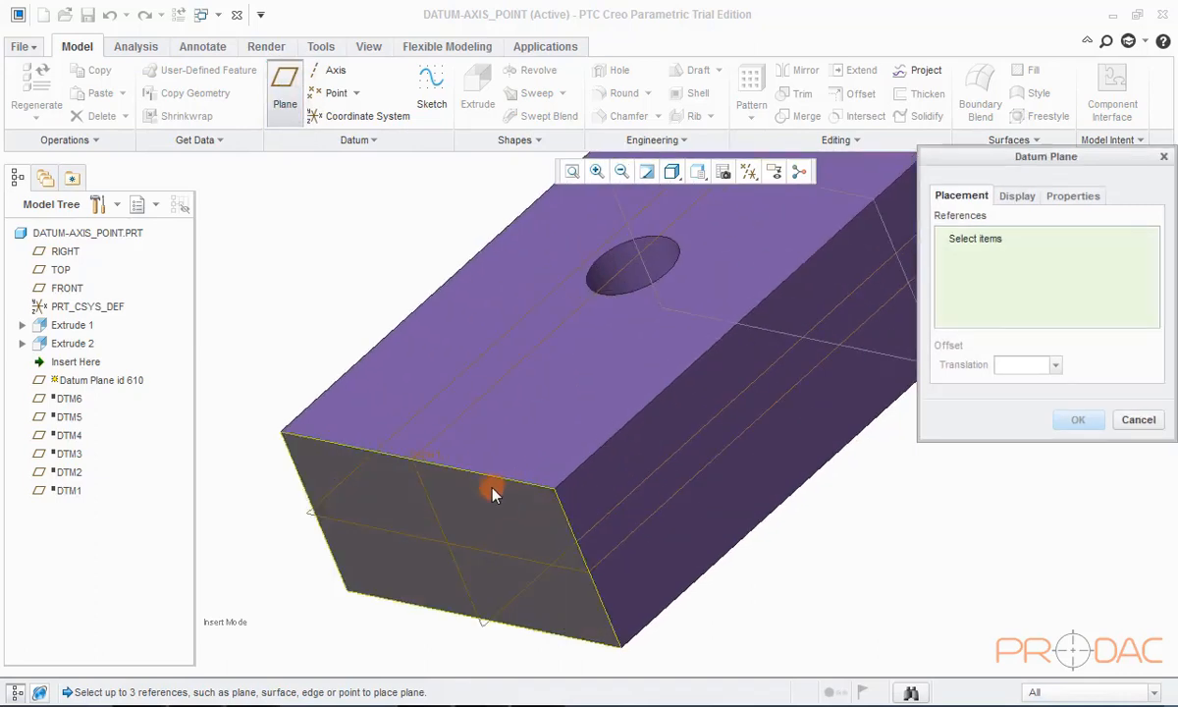
click(500, 476)
scroll(442, 366, down, 3)
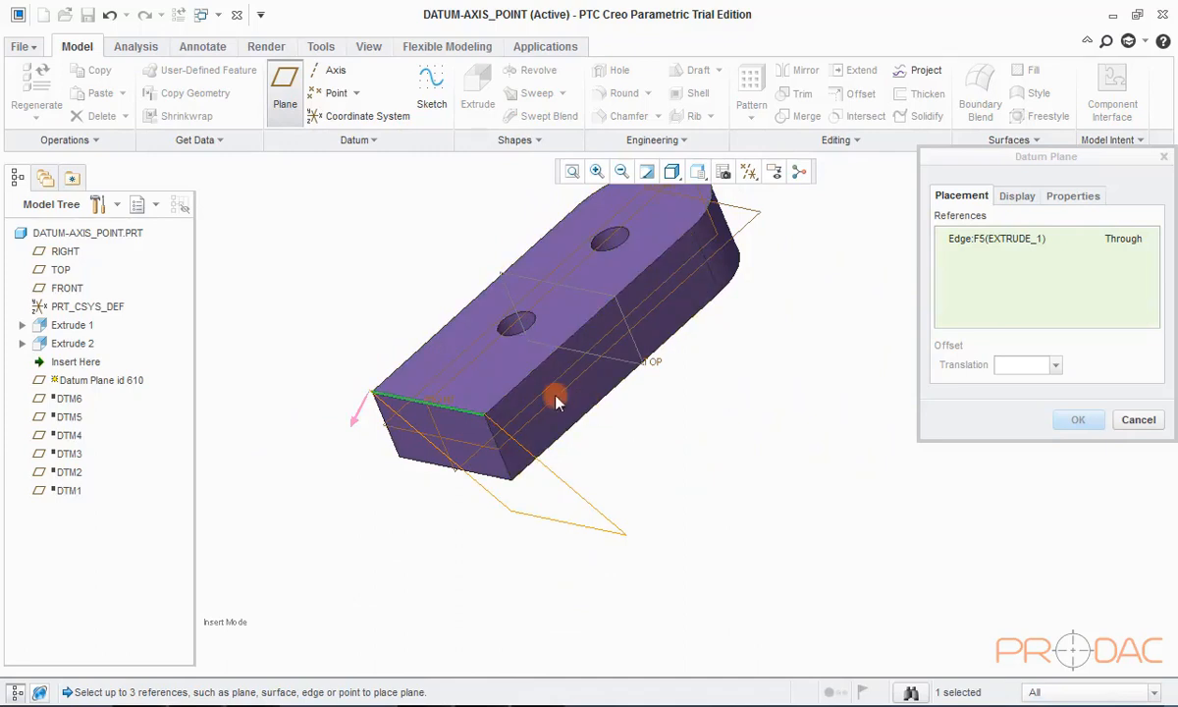
ctrl+click(511, 378)
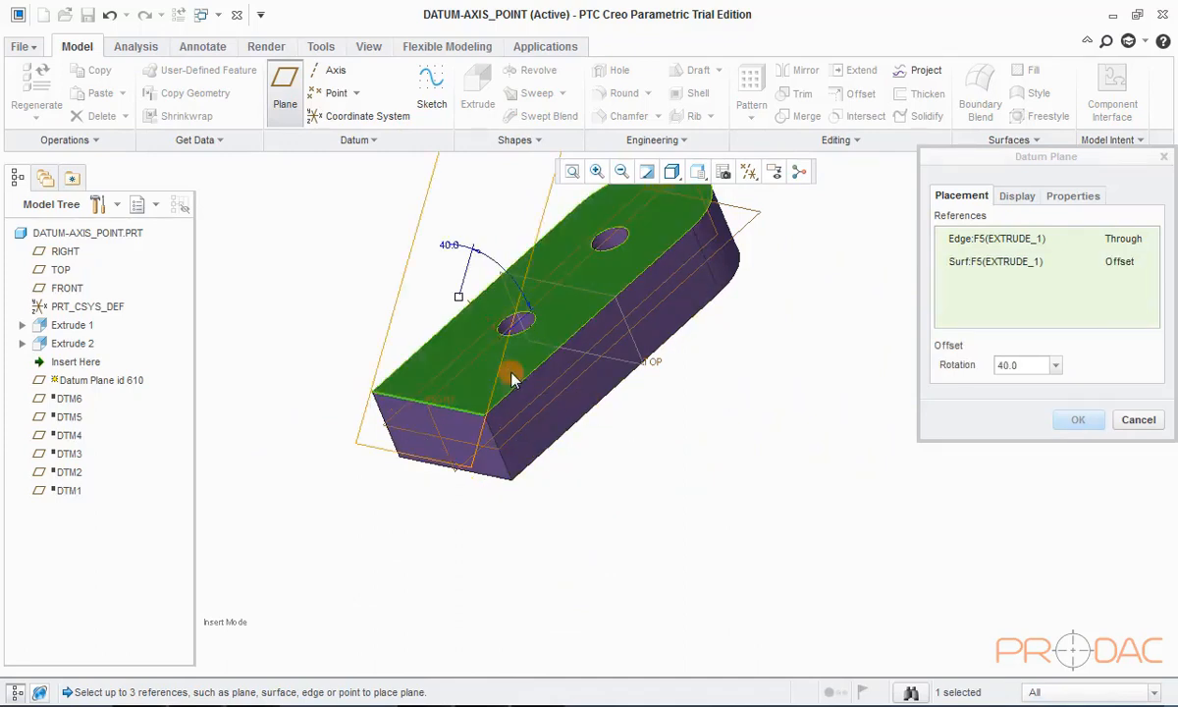
mouse_move(529, 389)
middle_down()
mouse_move(566, 456)
mouse_move(547, 383)
middle_up()
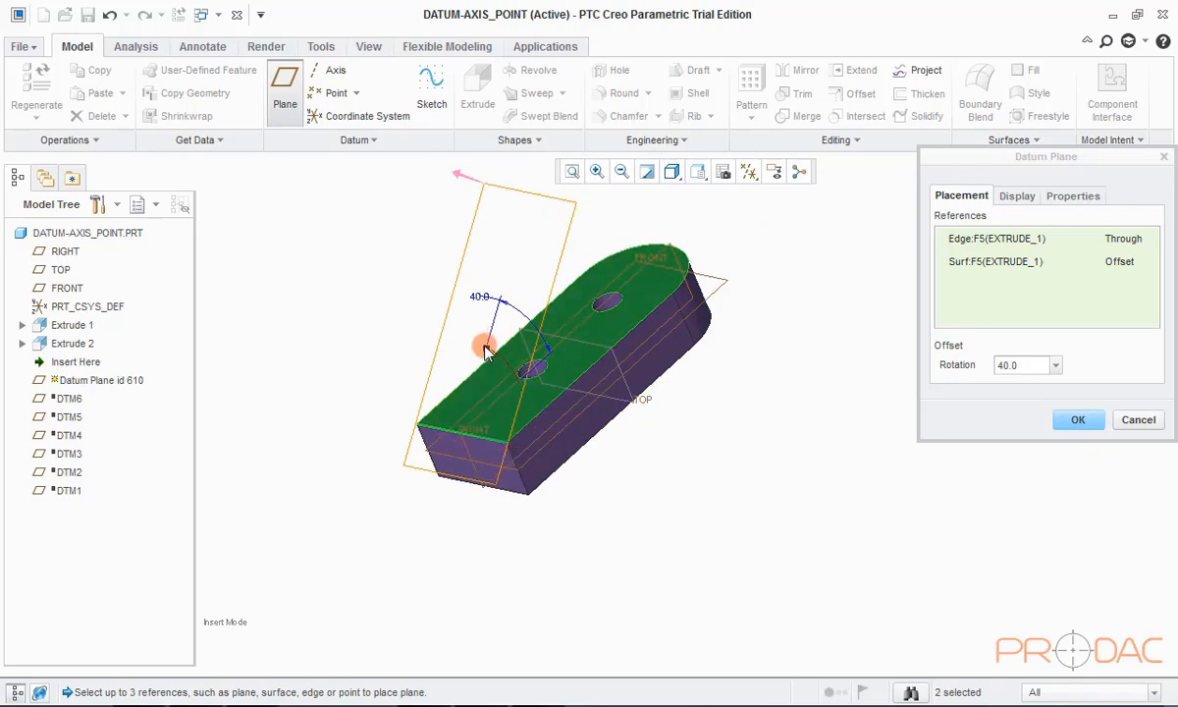
Step: Try a rotation of 45 degrees from the top face for the angled datum plane
mouse_move(485, 351)
mouse_down()
mouse_move(476, 342)
mouse_move(488, 337)
mouse_move(450, 368)
mouse_move(499, 326)
mouse_move(479, 332)
mouse_move(491, 335)
mouse_up()
scroll(548, 310, down, 3)
scroll(551, 308, up, 2)
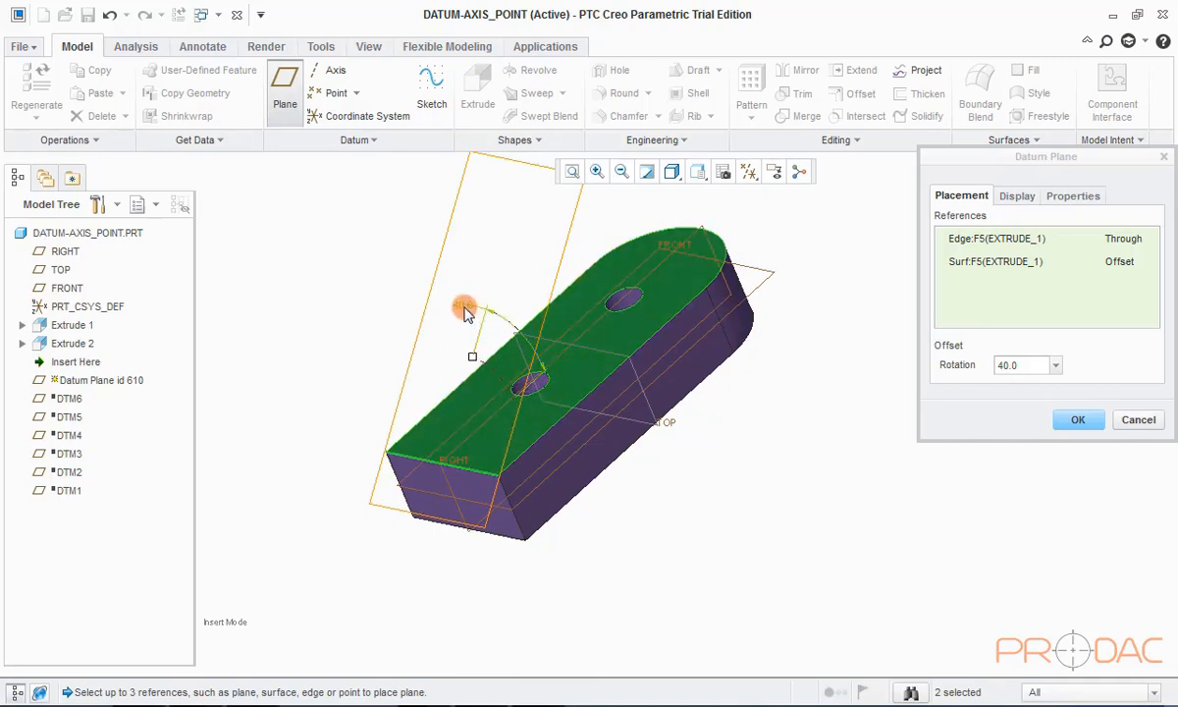
double_click(1021, 371)
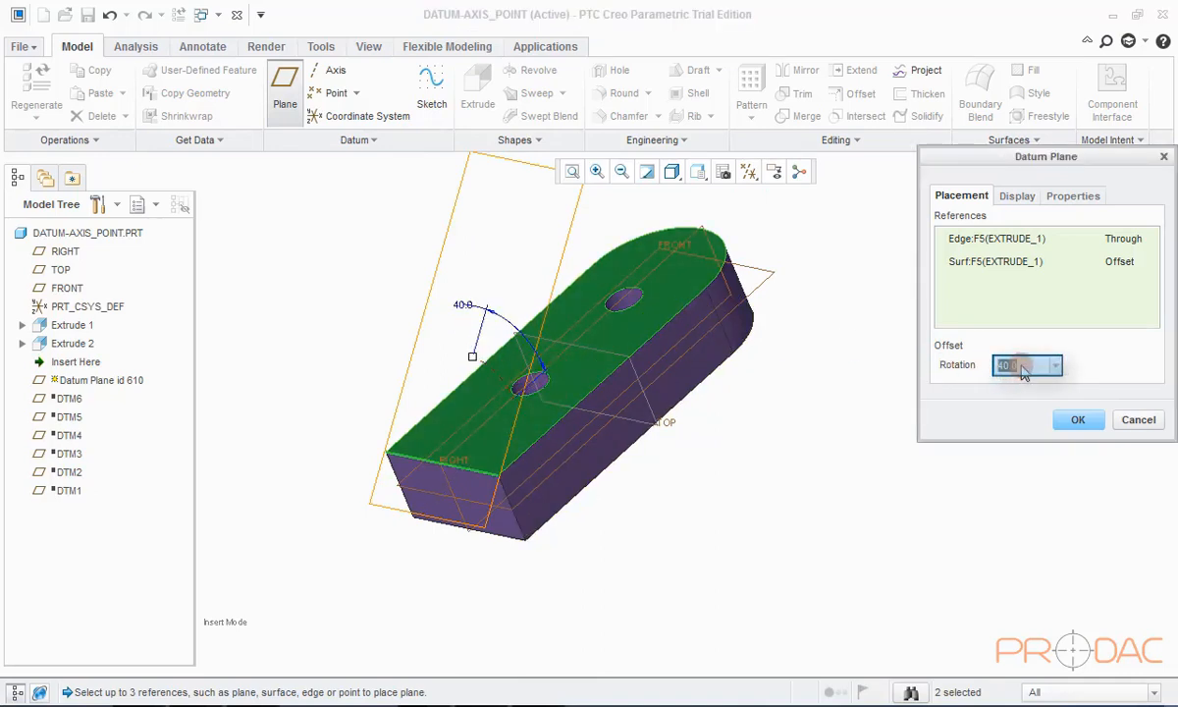
text(45)
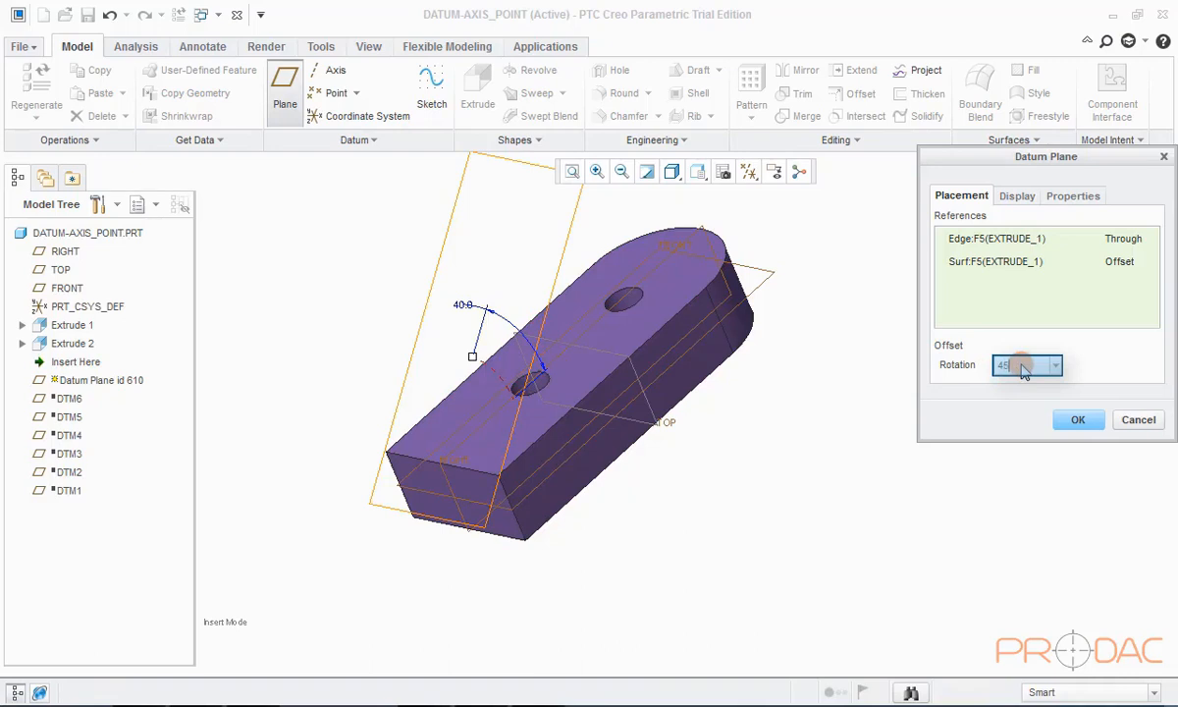
key(Return)
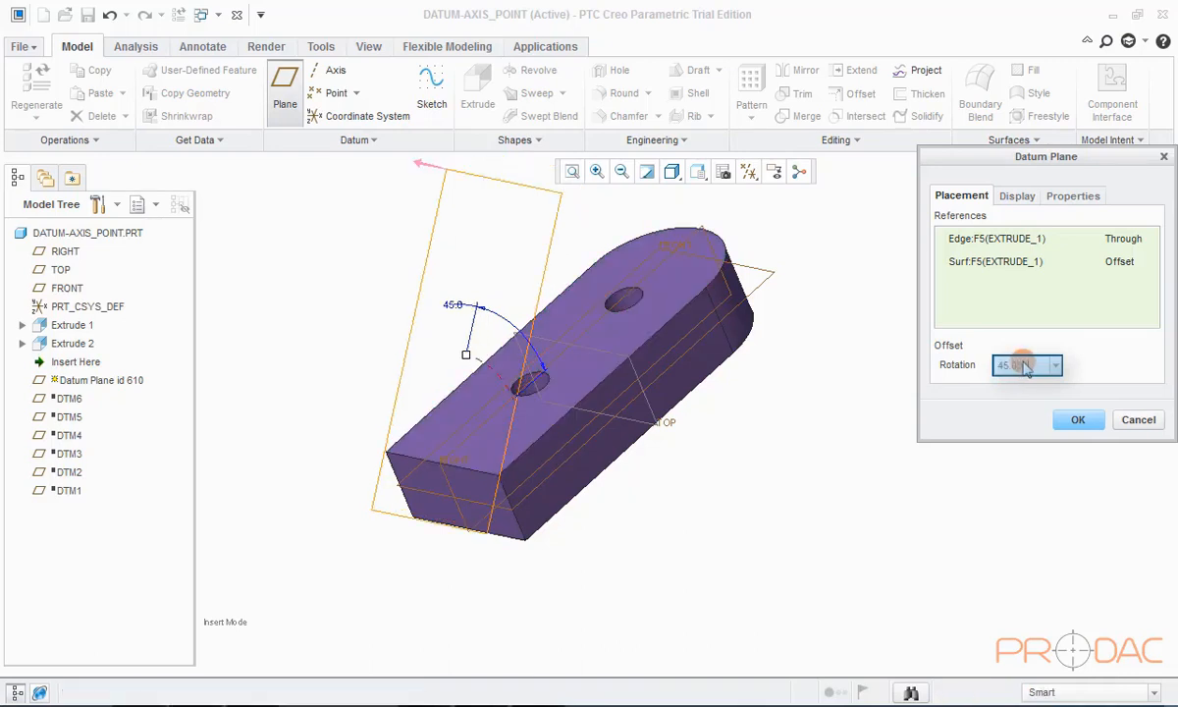
key(Return)
Step: Set the plane's rotation offset to 30 degrees and create the plane
click(1025, 367)
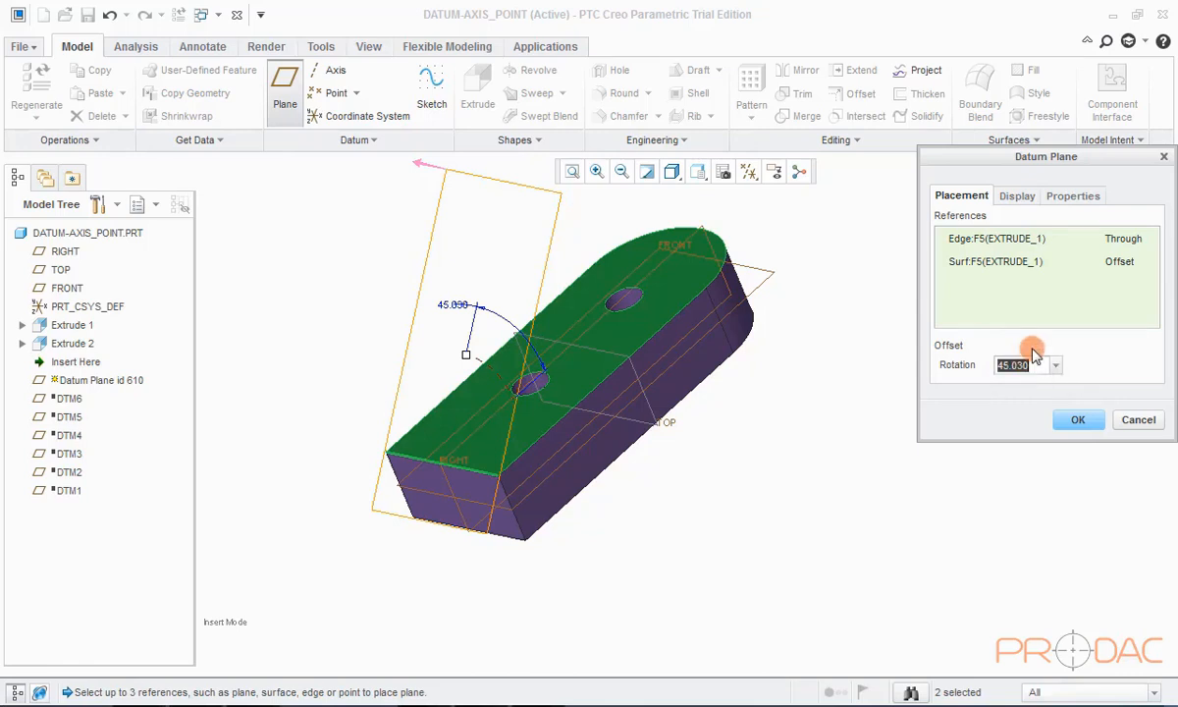
text(30)
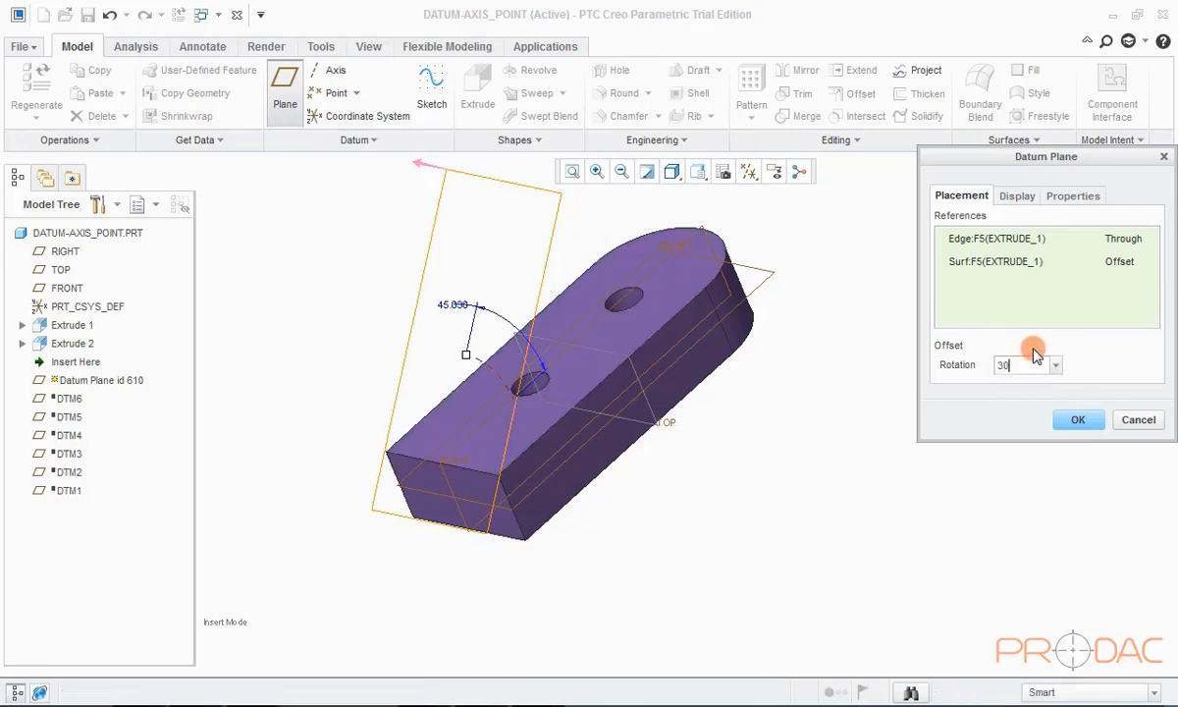
key(Return)
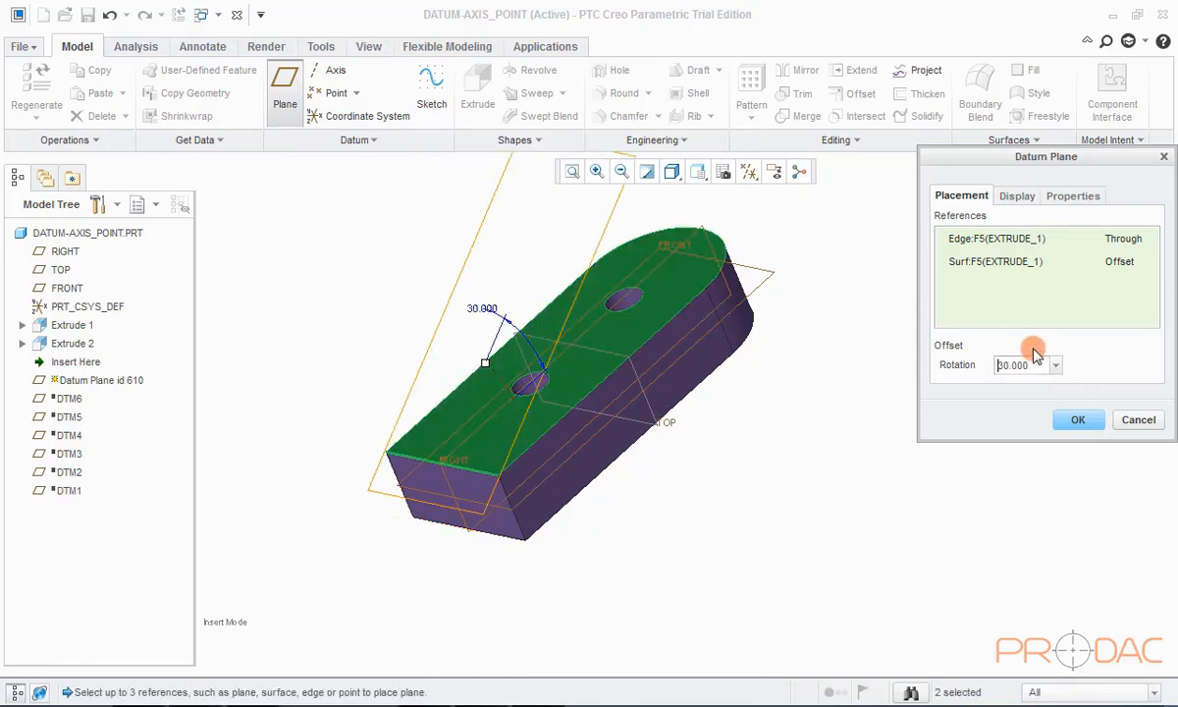
click(1067, 420)
key(ctrl+d)
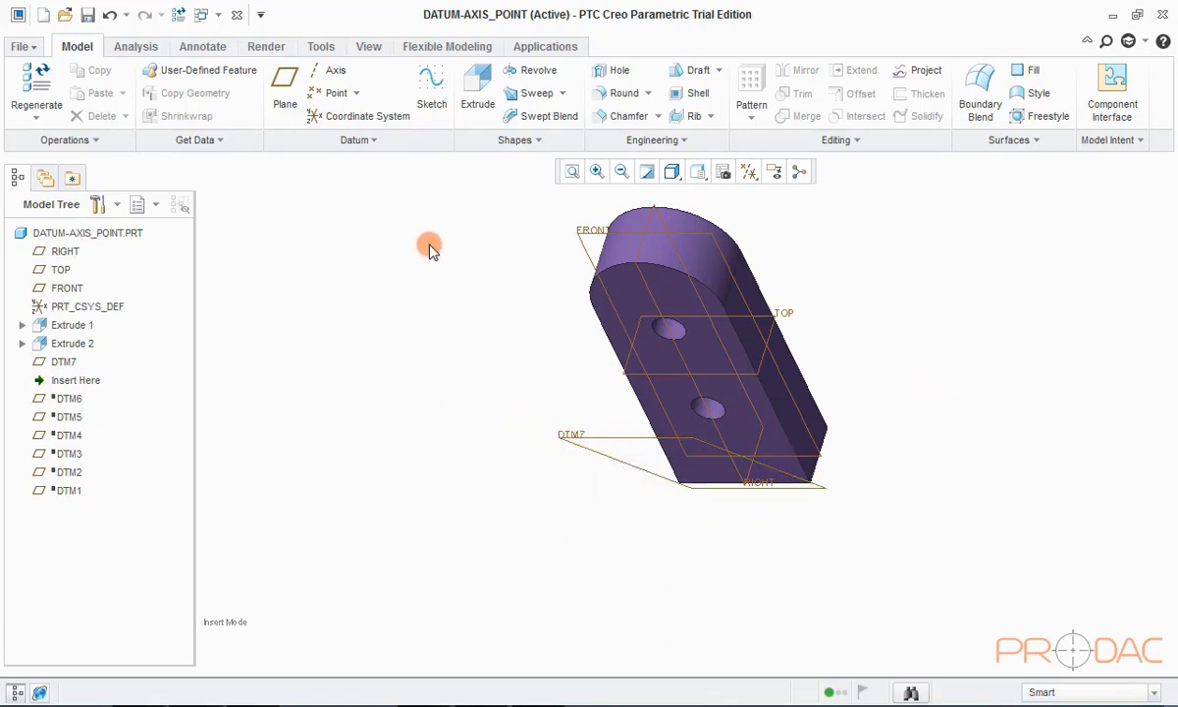
Step: Start an Extrude with an internal sketch on DTM7, using RIGHT as the Right orientation reference, and face the sketch plane
click(481, 108)
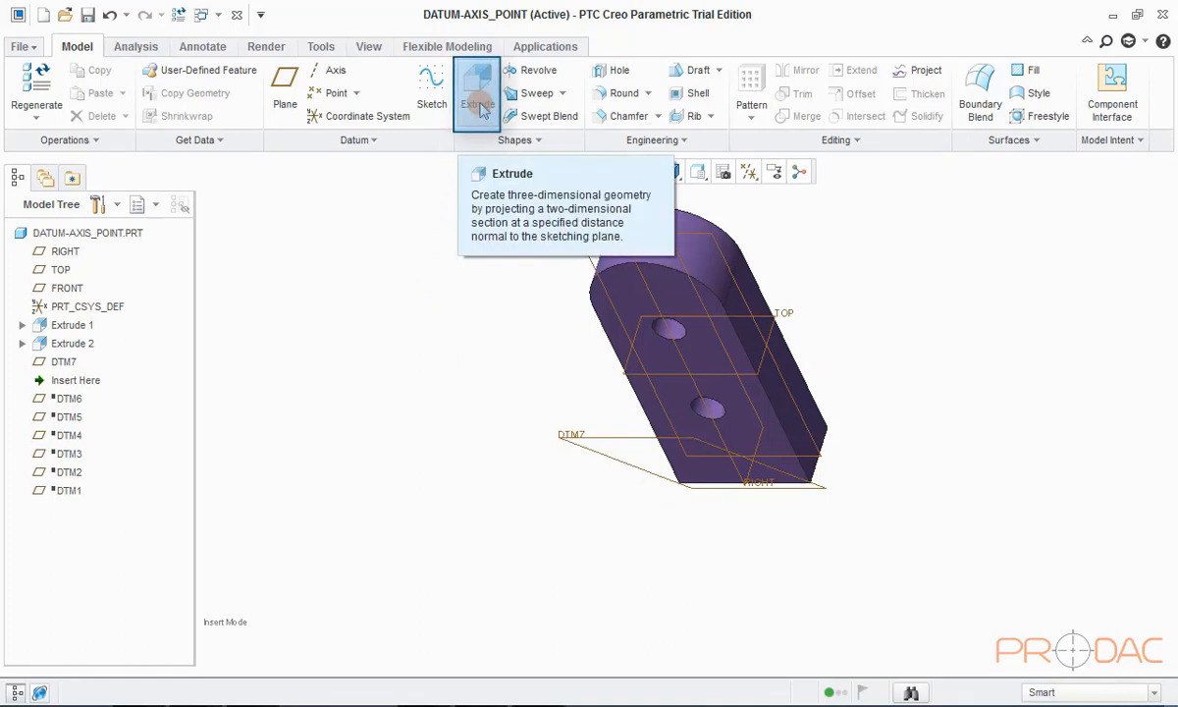
click(481, 108)
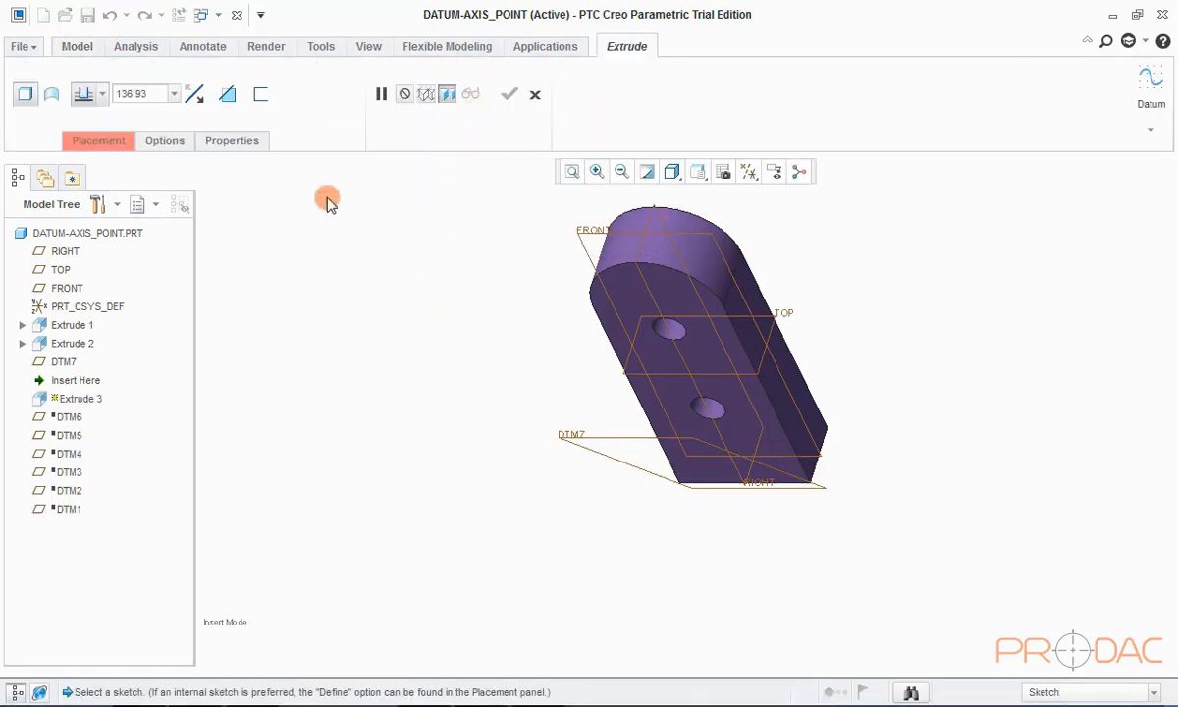
click(118, 144)
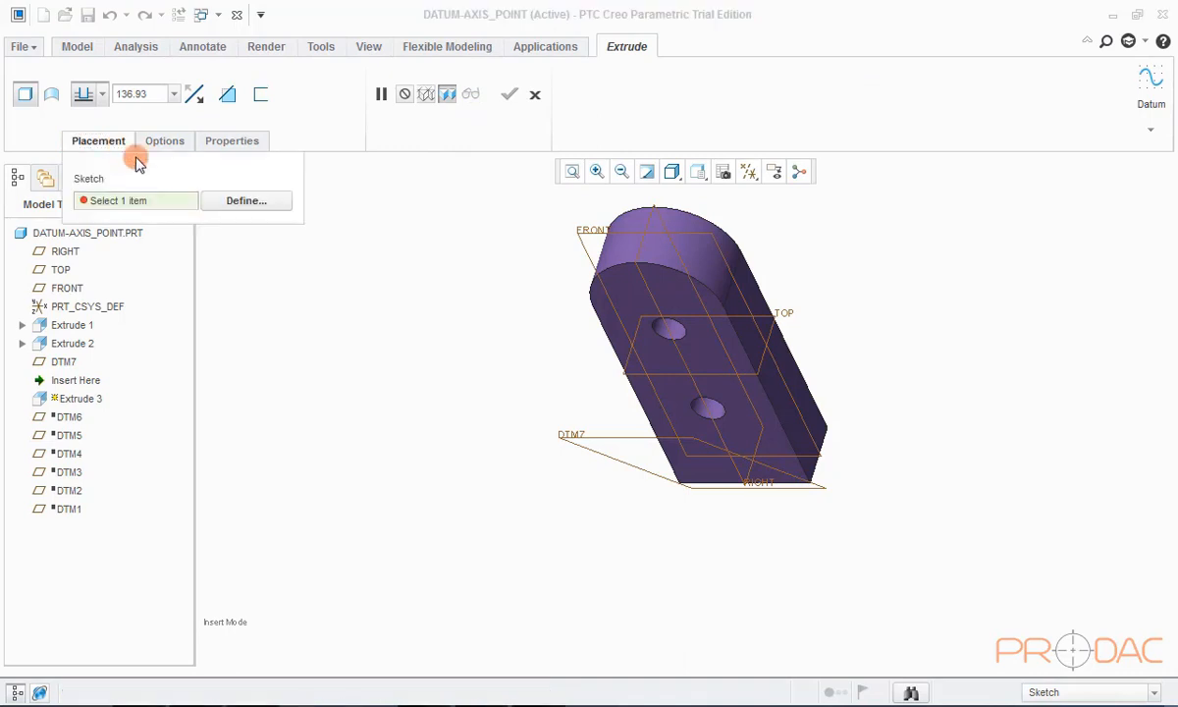
click(218, 200)
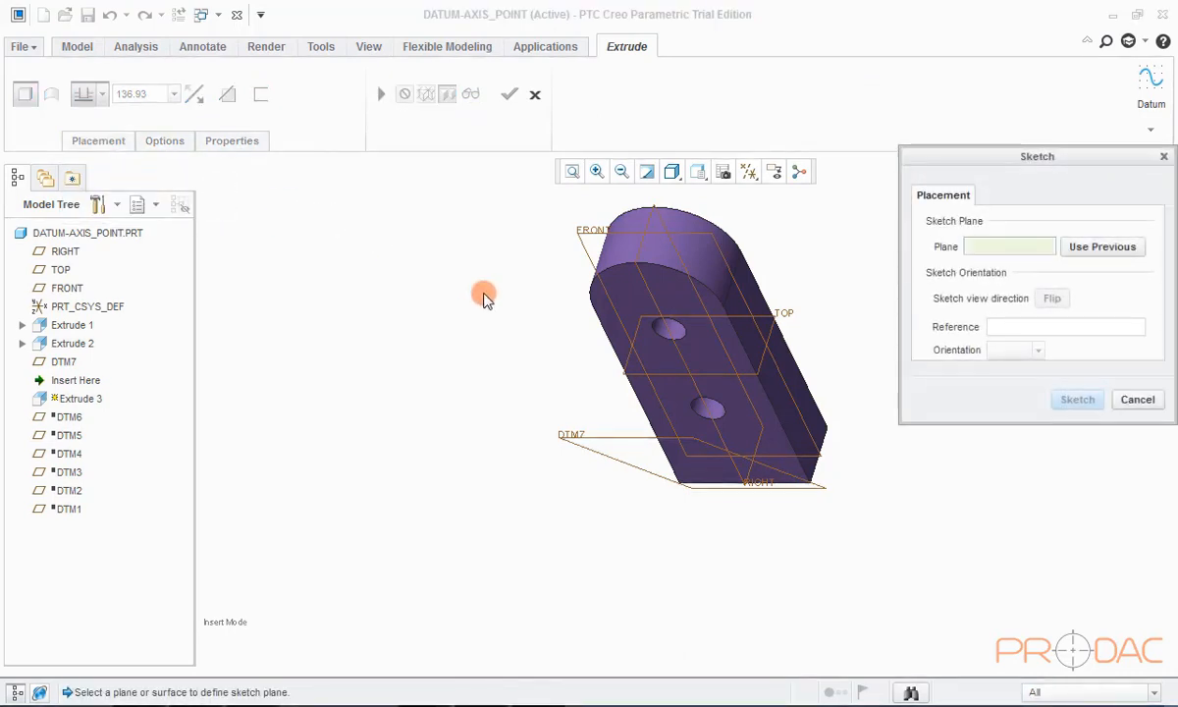
middle_drag(506, 313, 486, 400)
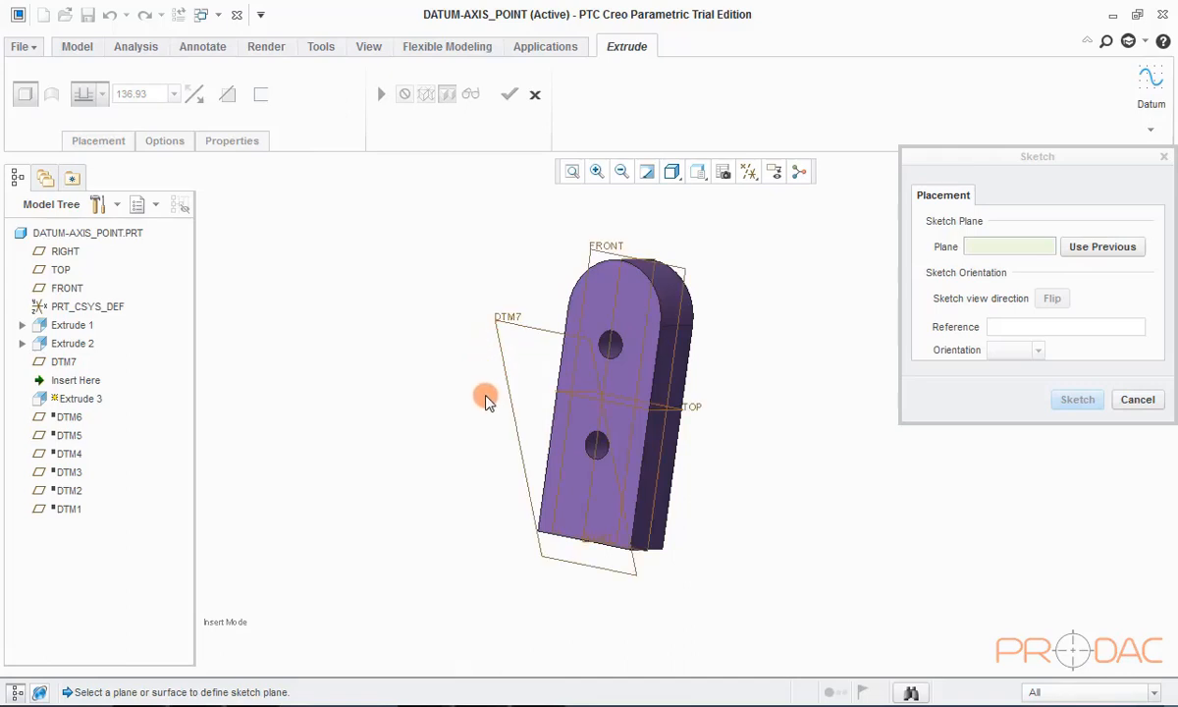
click(516, 329)
click(1070, 398)
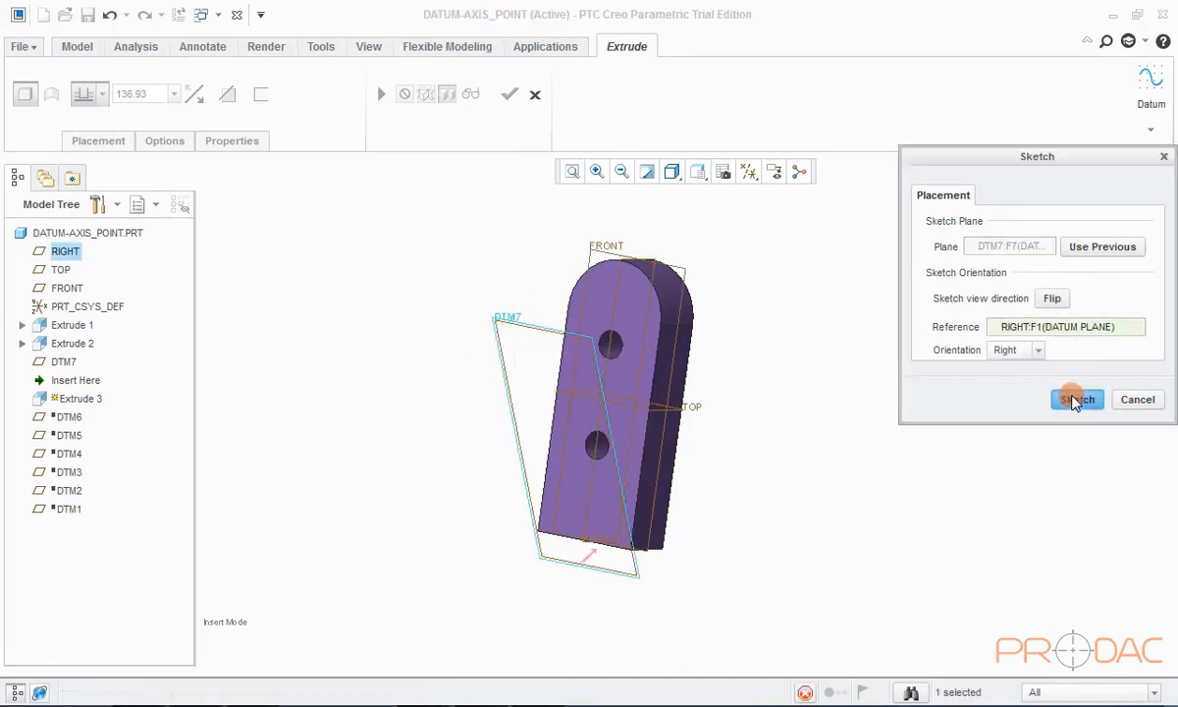
click(726, 174)
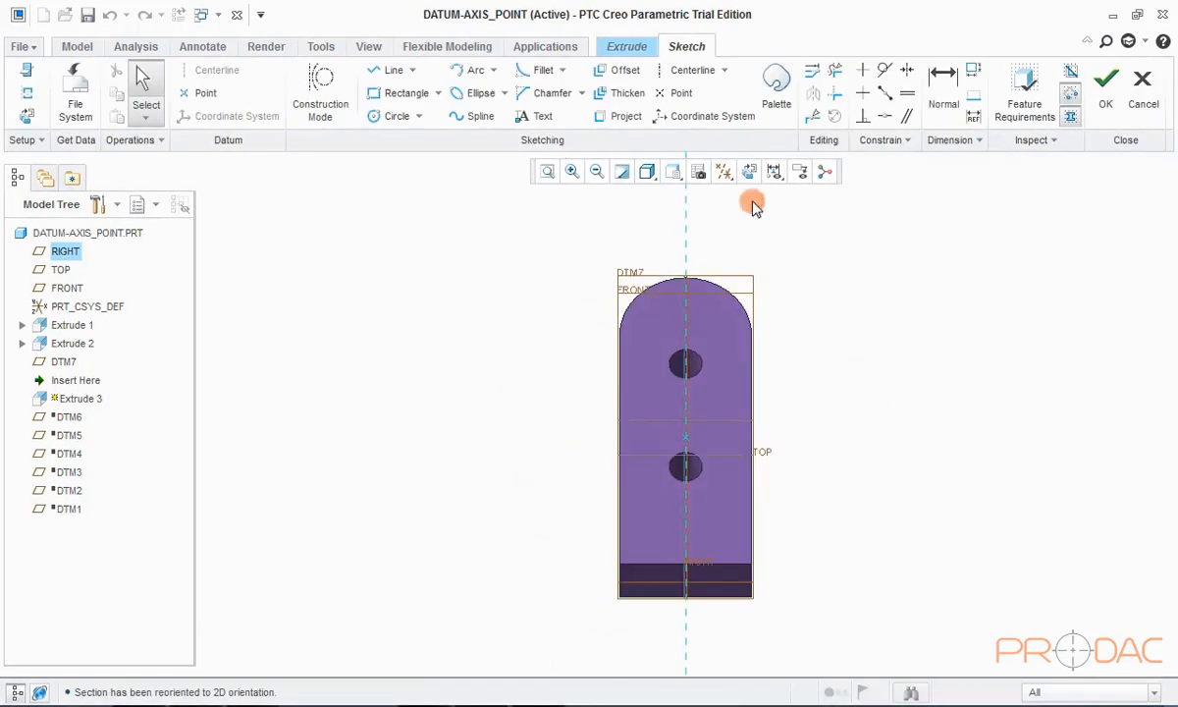
Step: Add the edge of the hole nearer the flat end as a sketch reference and draw a circle about 154 in diameter centred on it
right_click(416, 281)
click(432, 312)
click(674, 420)
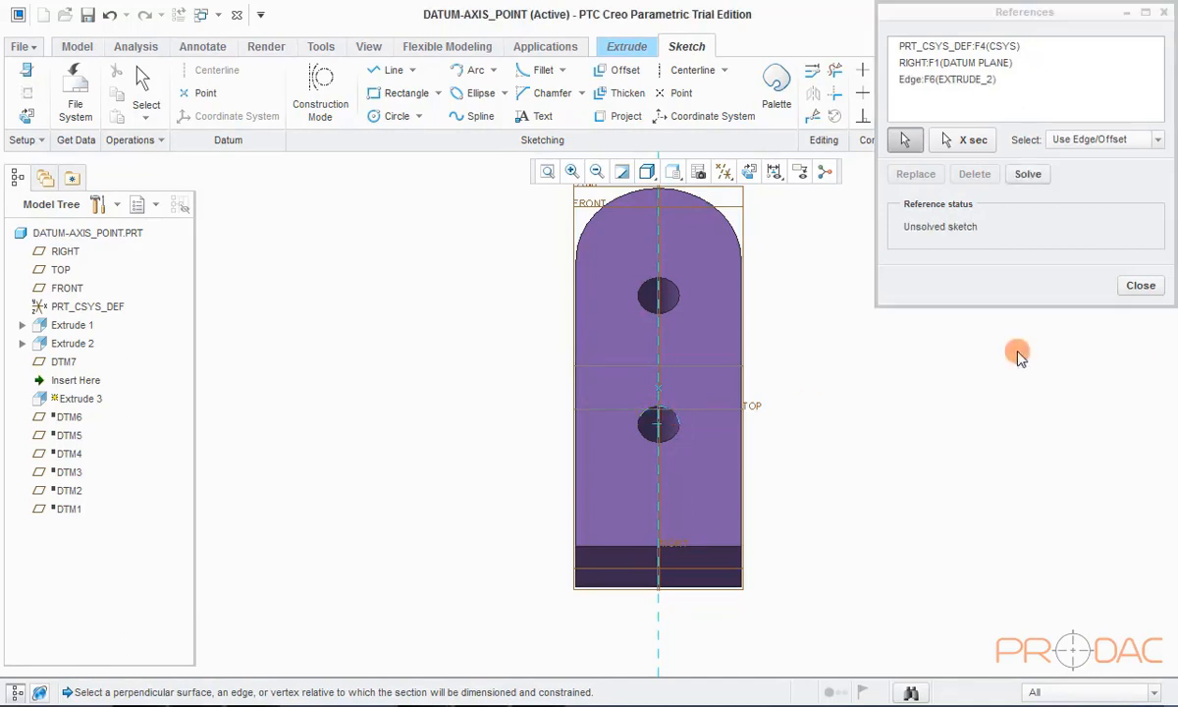
middle_click(1011, 355)
click(394, 116)
click(657, 423)
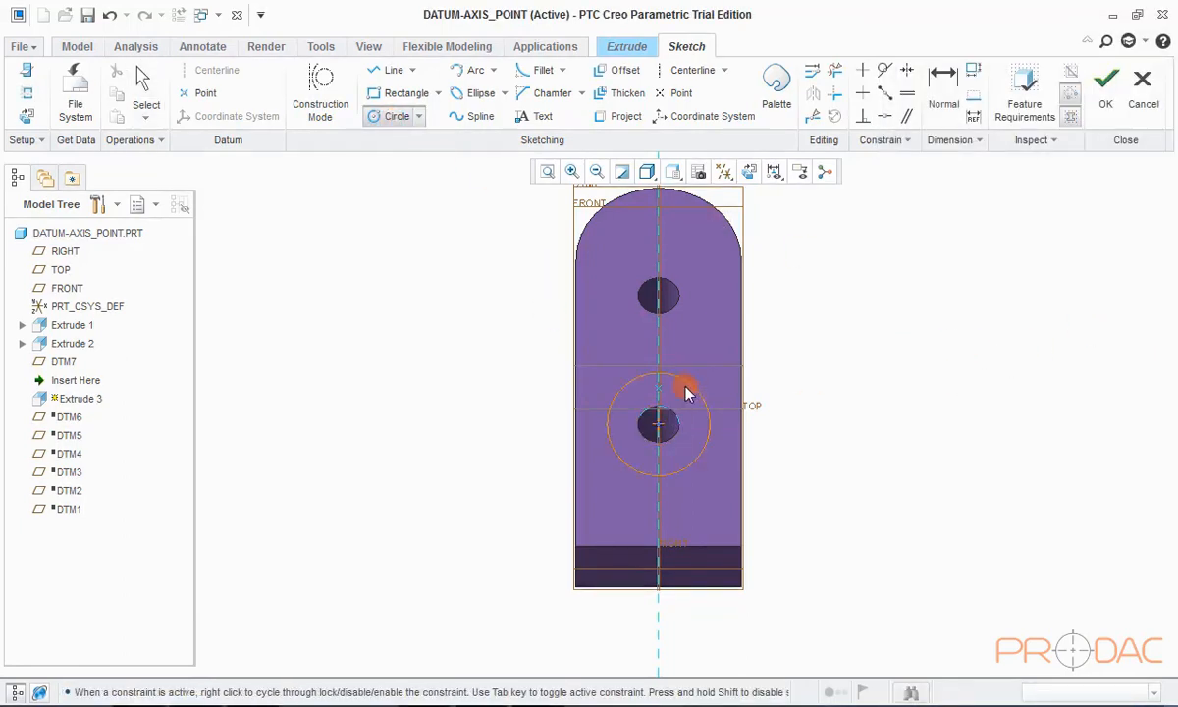
click(639, 360)
middle_click(639, 360)
Step: Set the circle's diameter to 120 and finish the sketch
double_click(566, 363)
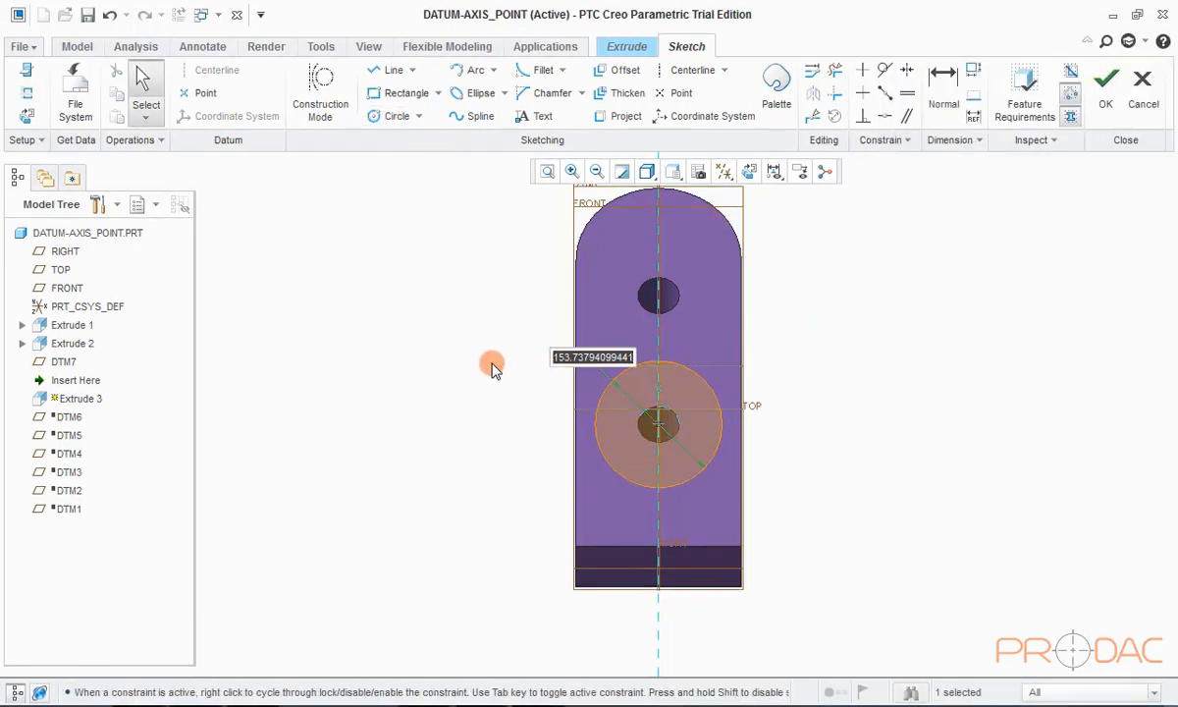
text(120)
key(Return)
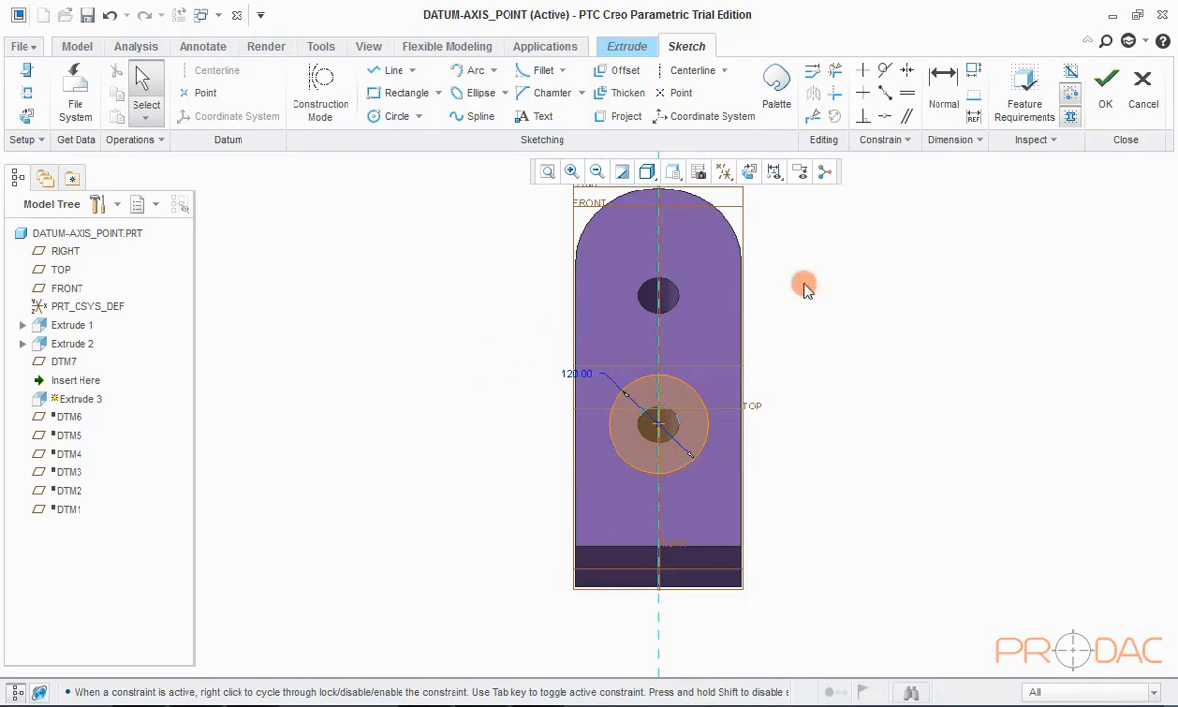
click(1106, 83)
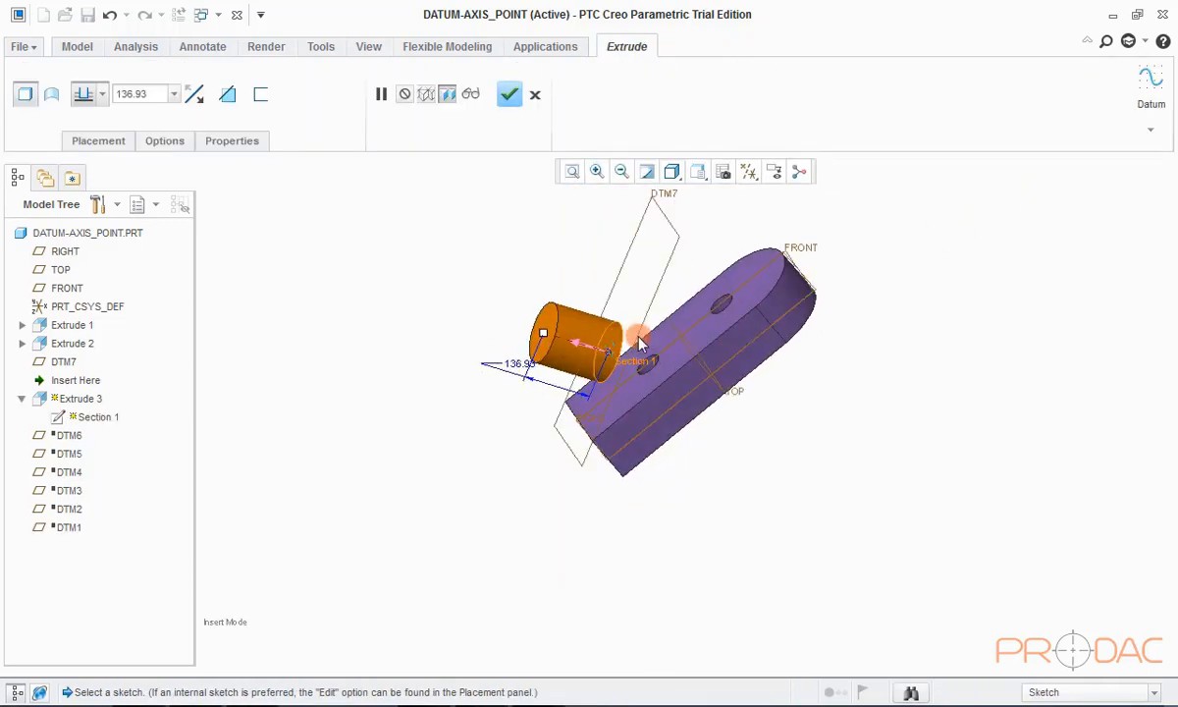
Step: Extrude the circle from DTM7 up to the block's large flat face with the holes and complete the boss
click(102, 94)
click(86, 222)
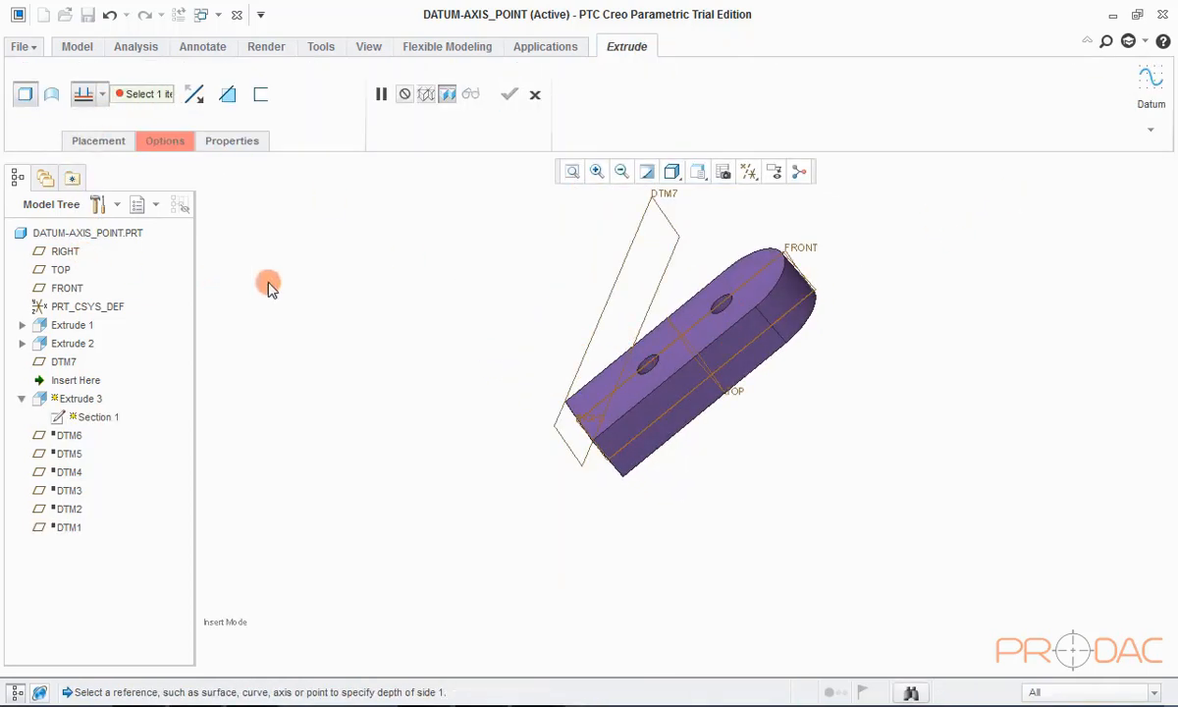
scroll(702, 384, up, 3)
click(668, 401)
key(ctrl+d)
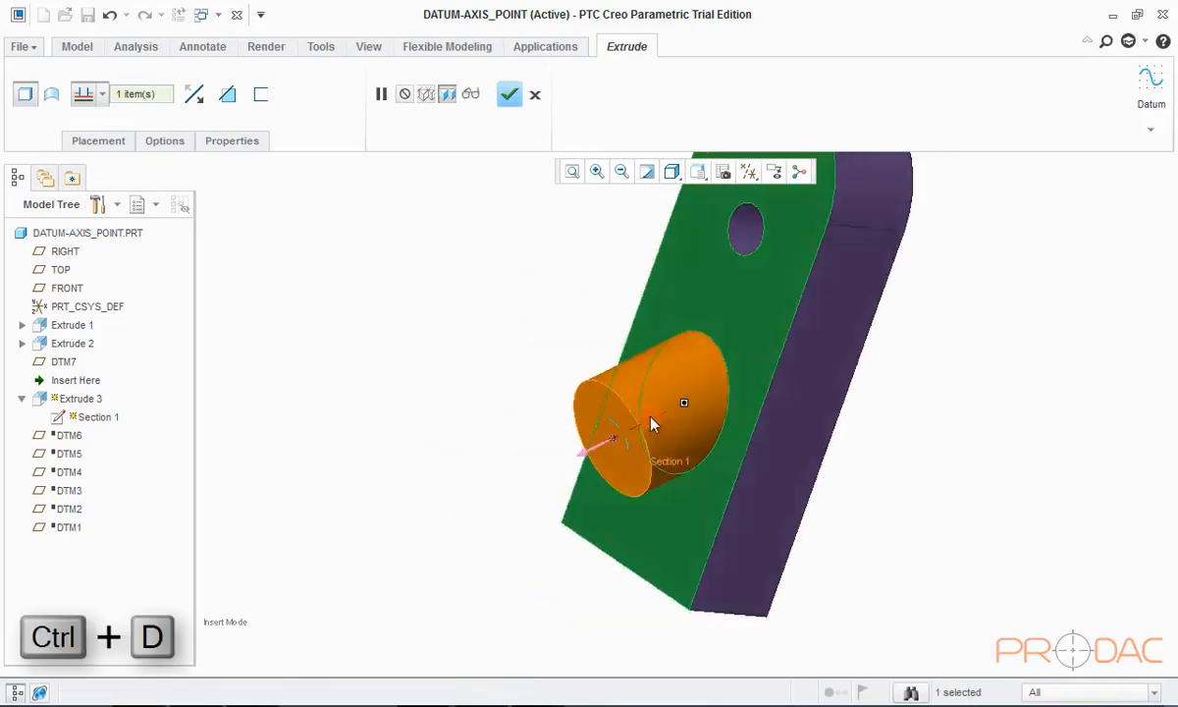
middle_drag(660, 408, 873, 307)
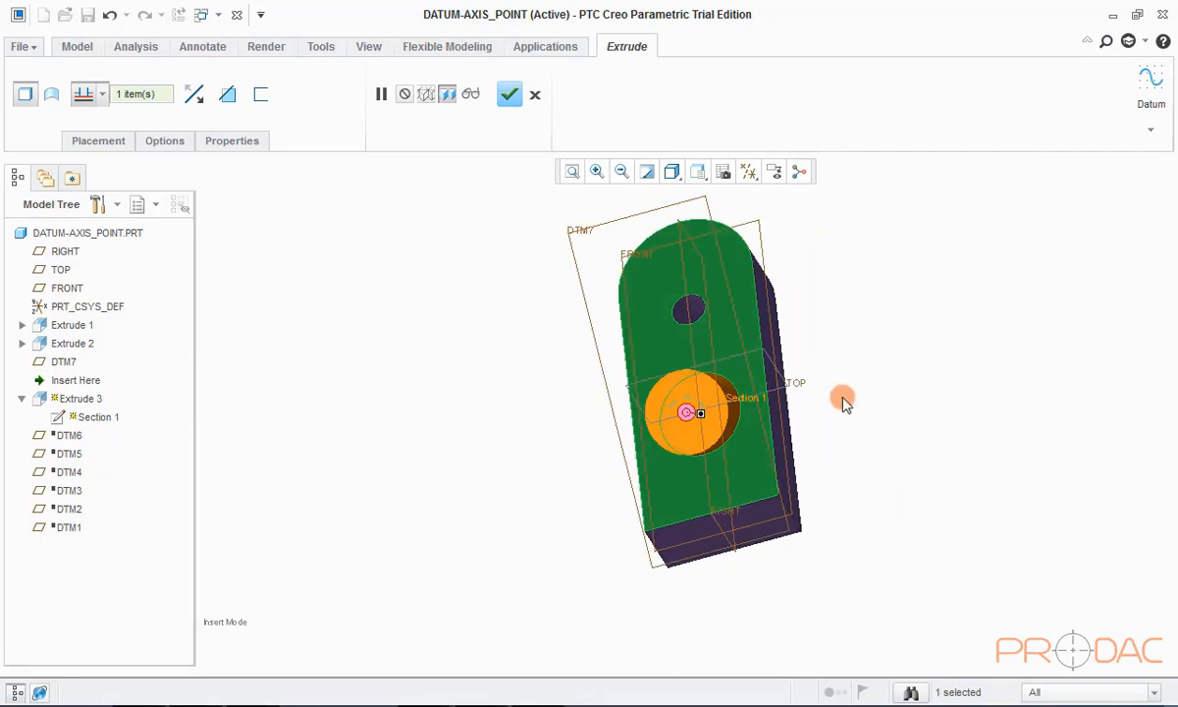
scroll(810, 396, up, 2)
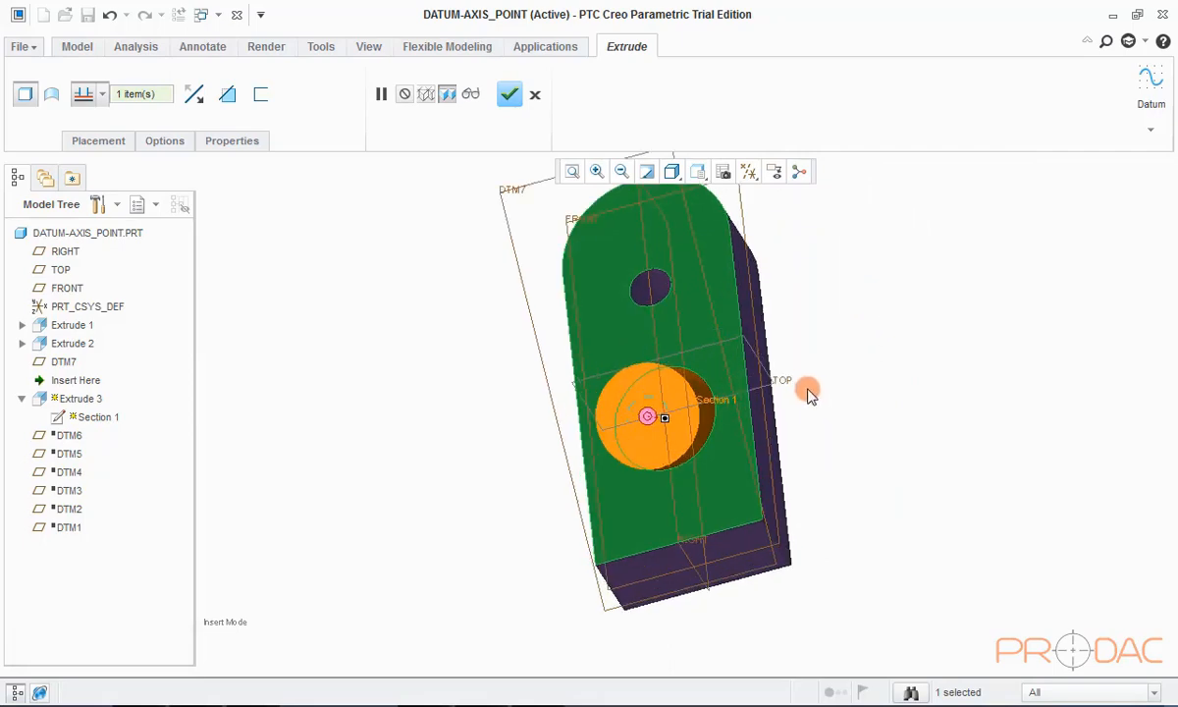
middle_drag(811, 395, 608, 314)
click(509, 95)
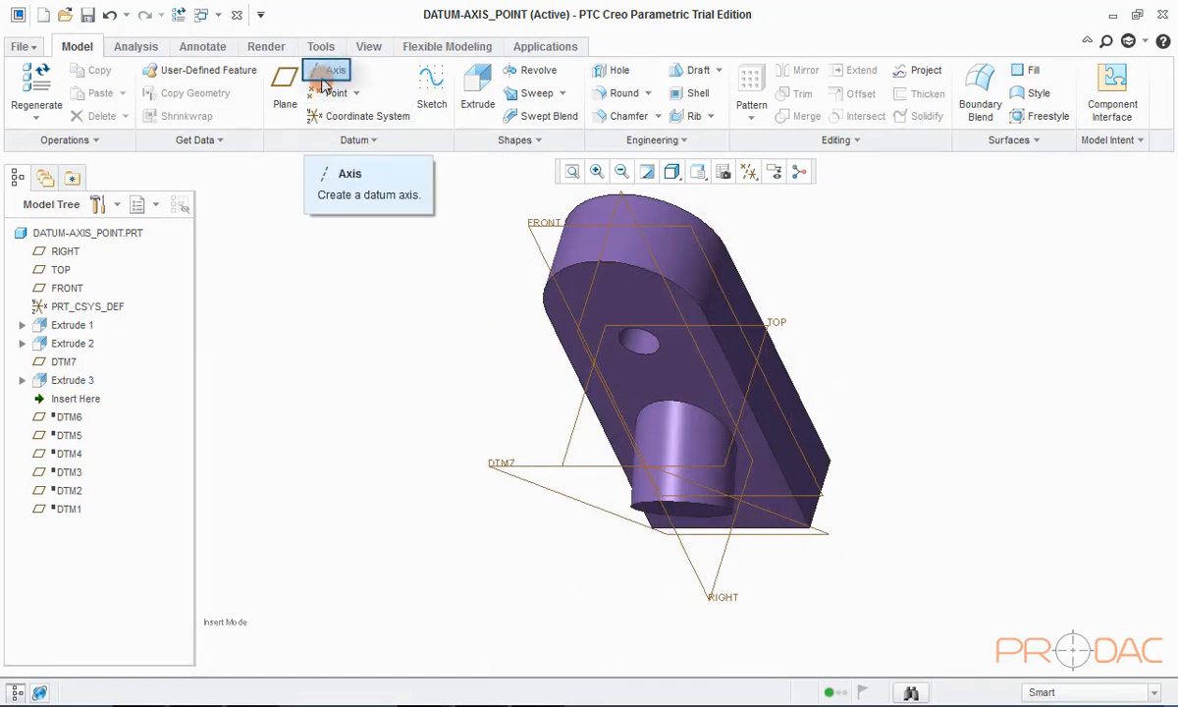
Step: Create a datum axis through the block's rounded end surface
click(325, 85)
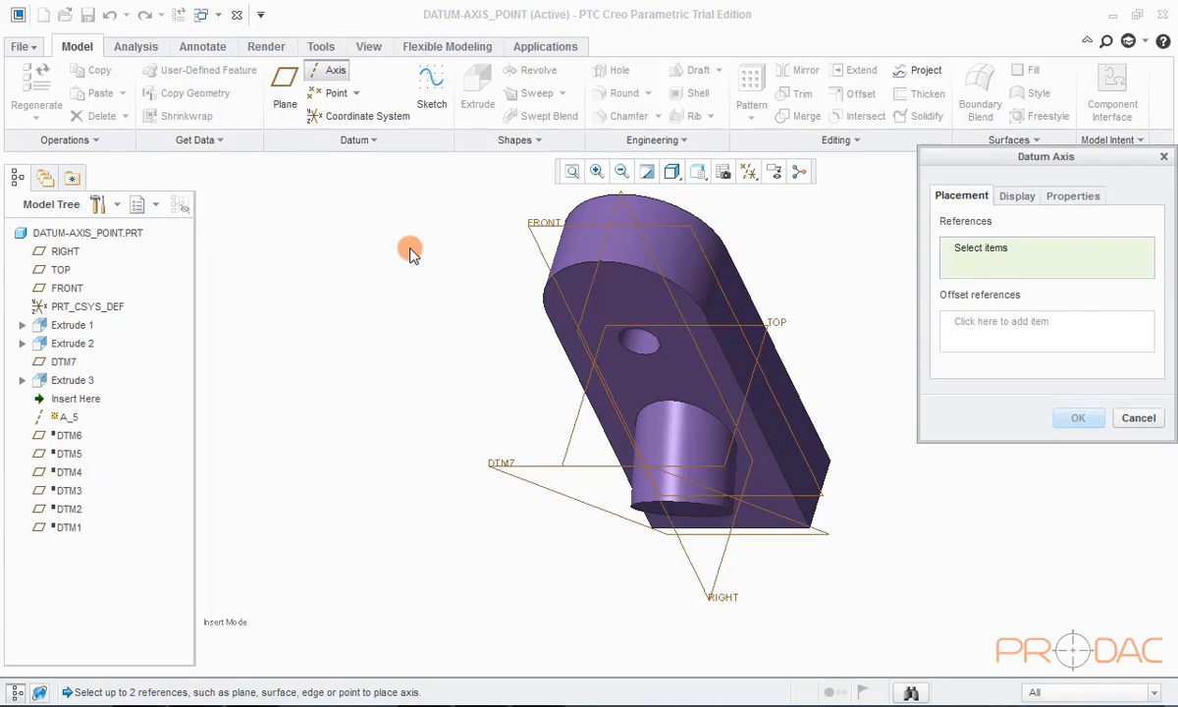
click(620, 249)
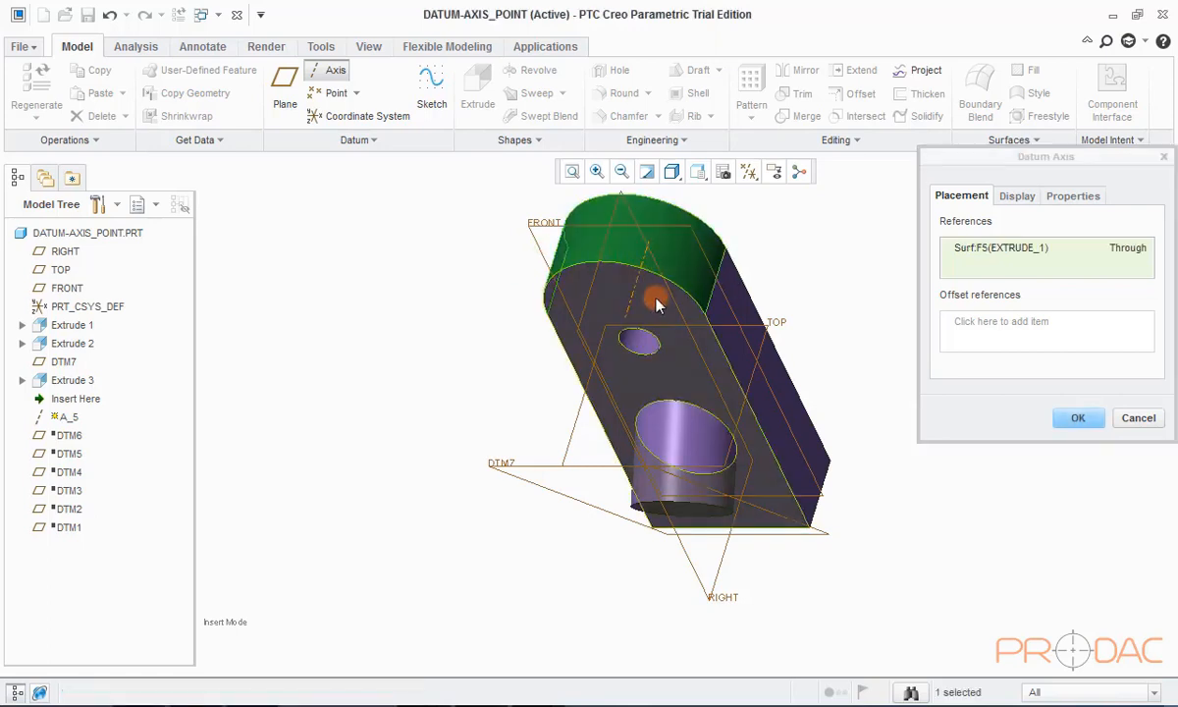
mouse_move(656, 306)
middle_down()
mouse_move(670, 266)
mouse_move(660, 229)
mouse_move(643, 258)
mouse_move(665, 240)
mouse_move(647, 256)
mouse_move(641, 313)
middle_up()
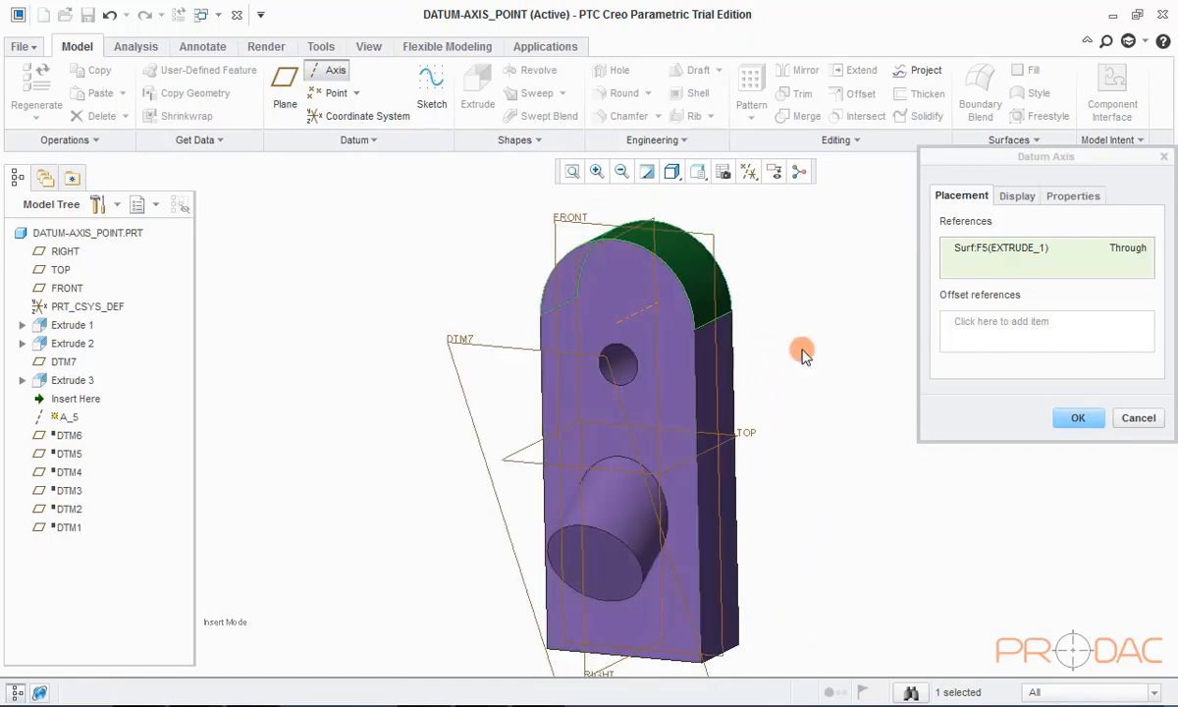
click(1075, 420)
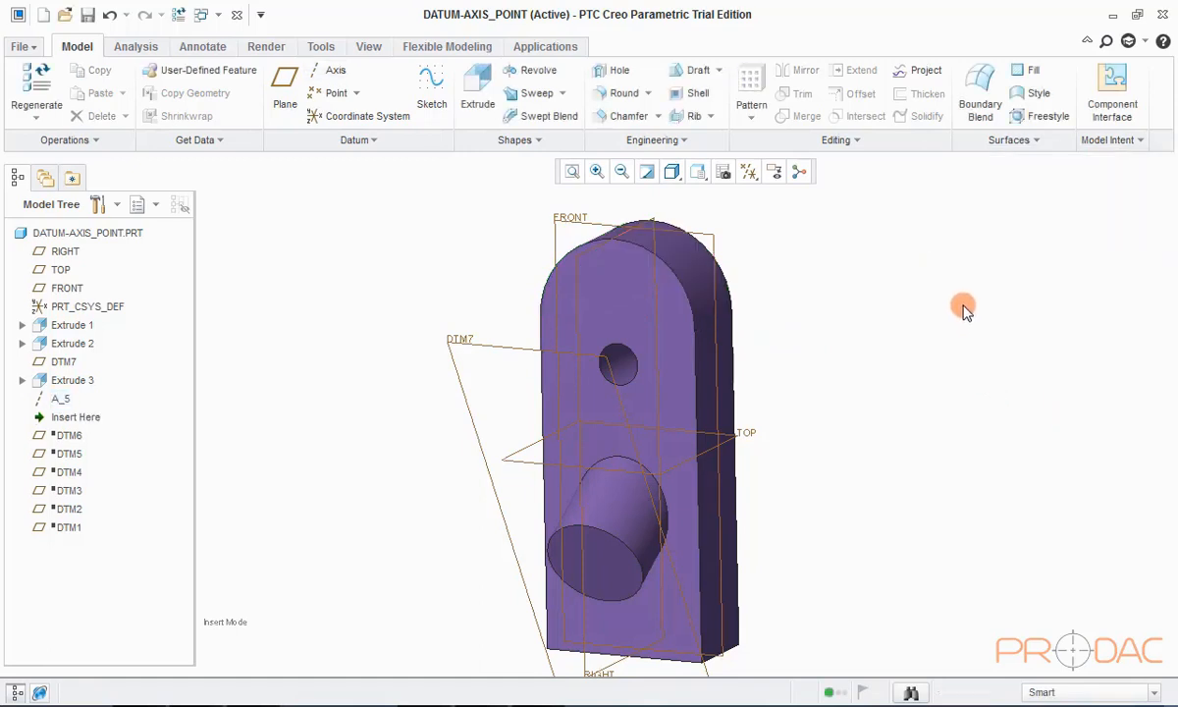
Step: Turn on the display of datum axes and highlight axis A_5 on the model for inspection
key(ctrl+d)
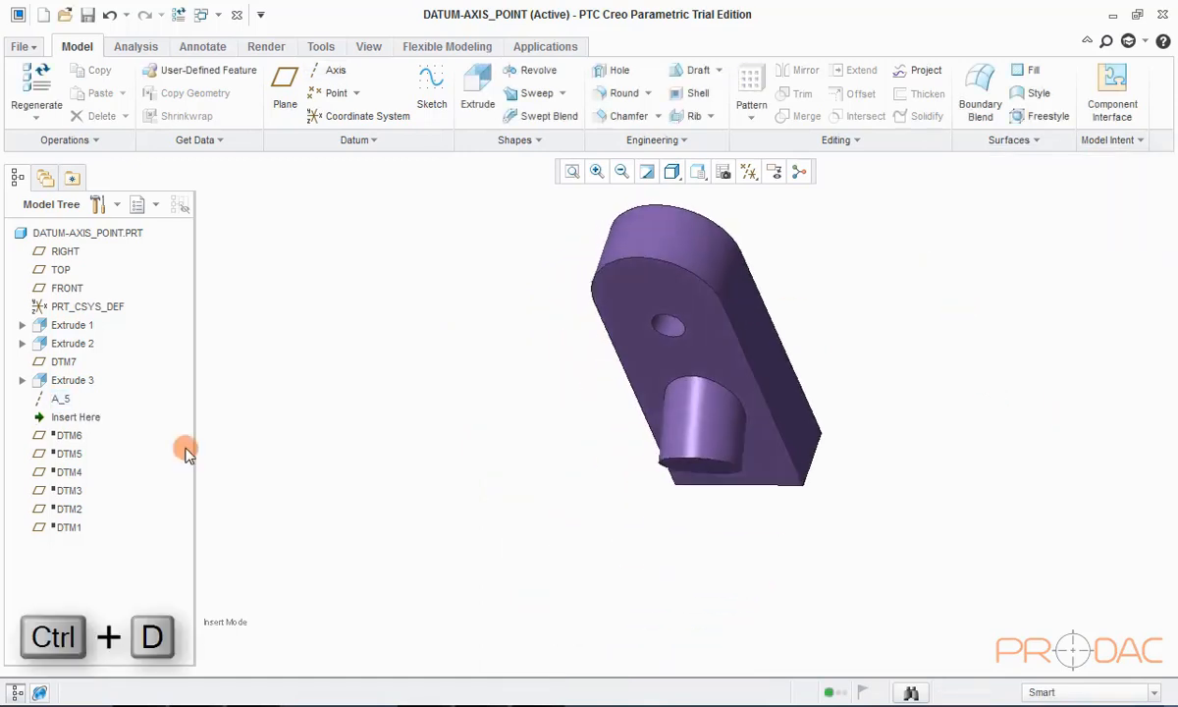
click(748, 172)
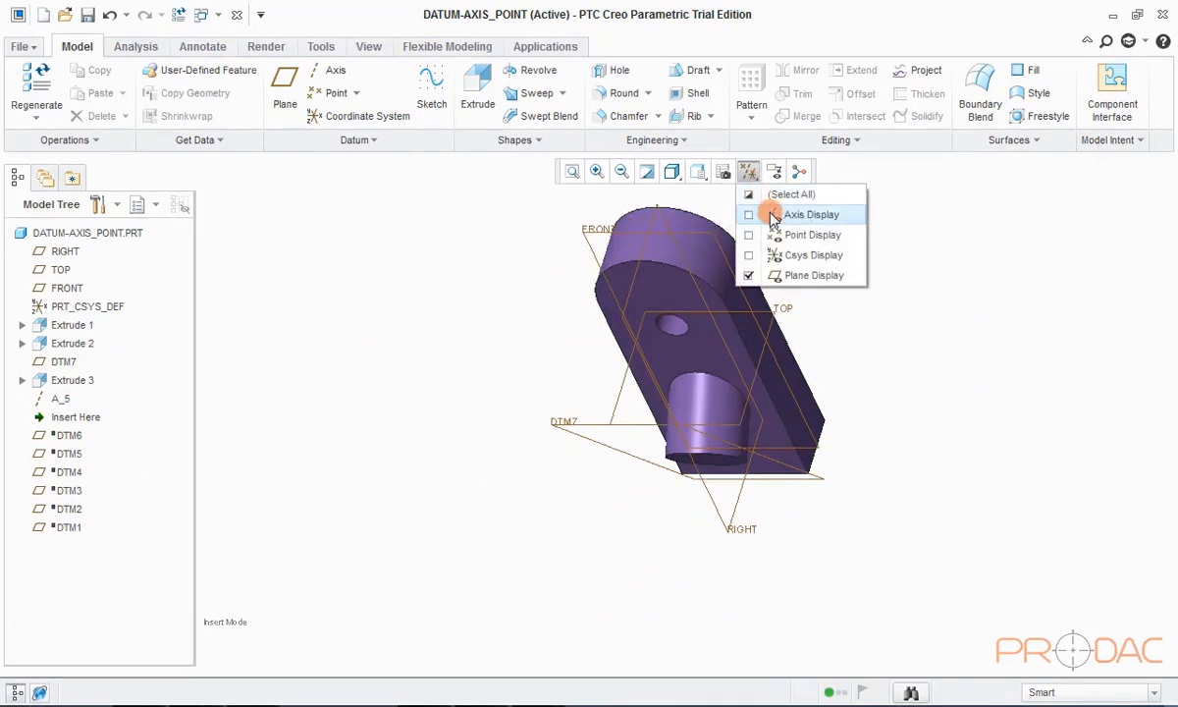
scroll(710, 263, down, 5)
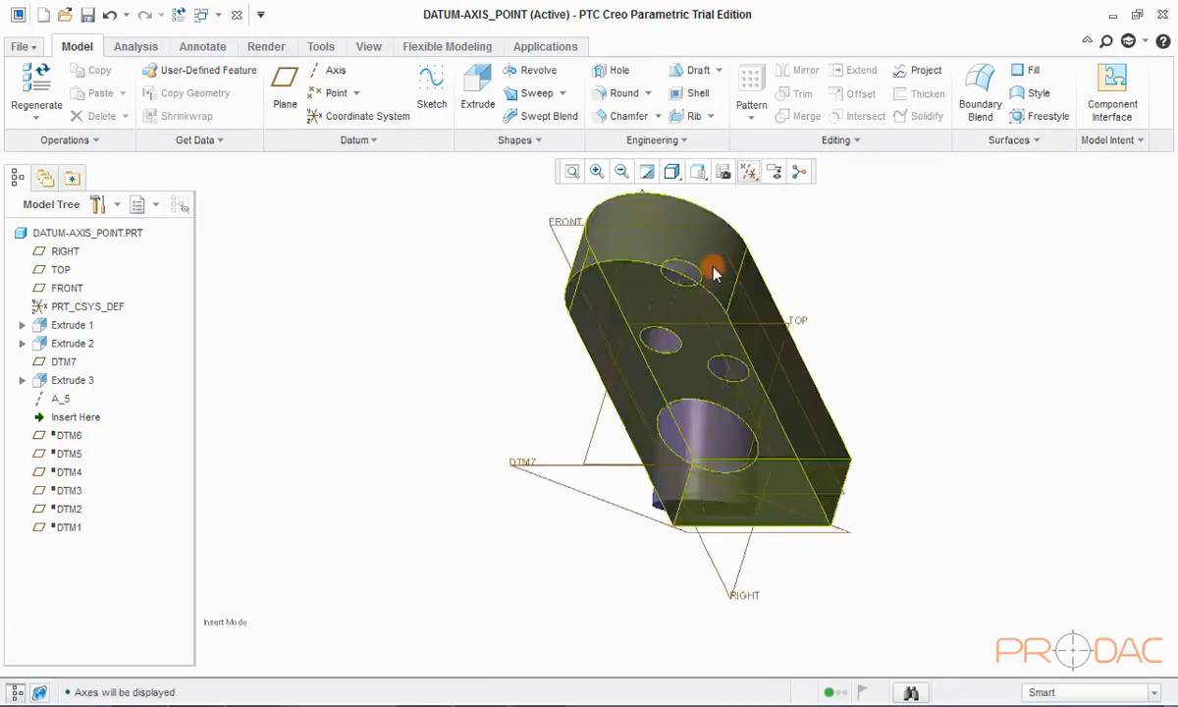
middle_drag(695, 252, 679, 243)
scroll(573, 320, up, 3)
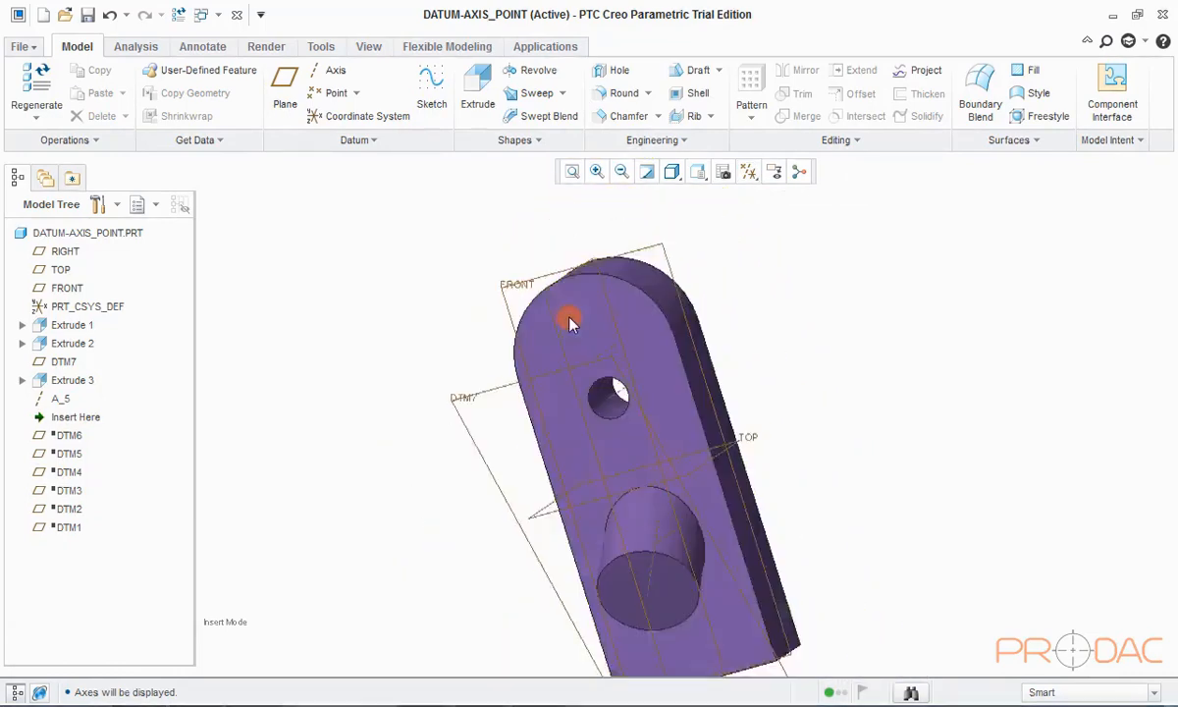
middle_drag(570, 318, 611, 345)
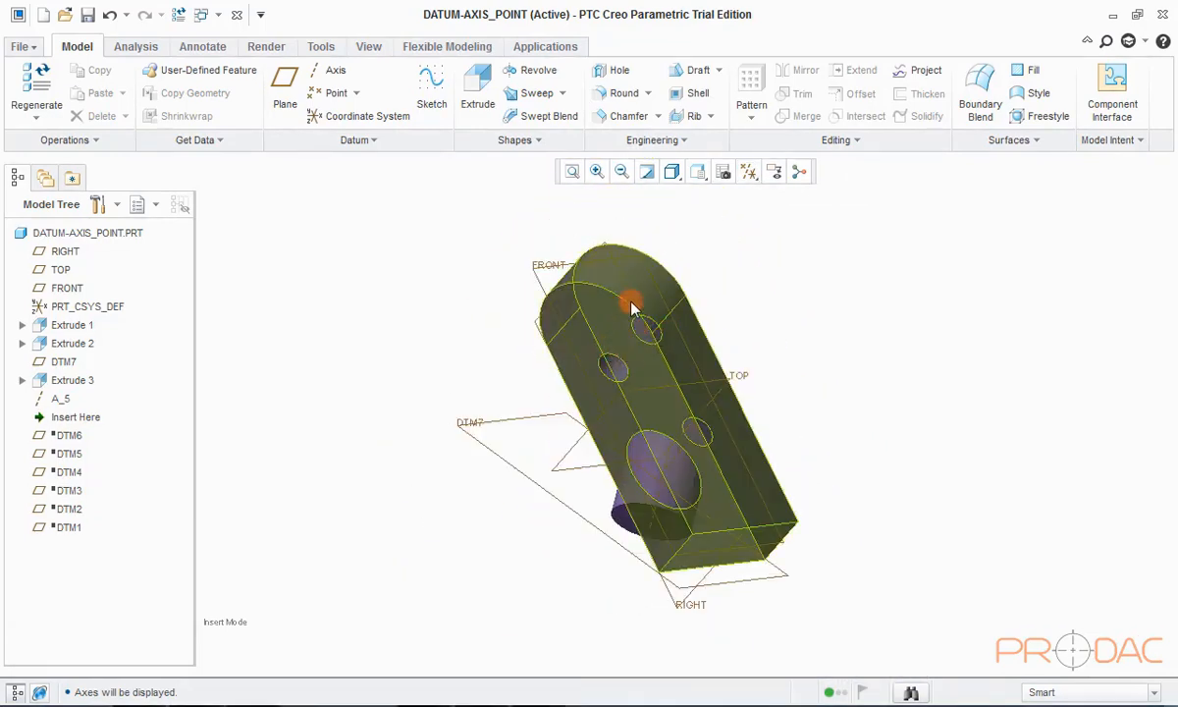
click(64, 399)
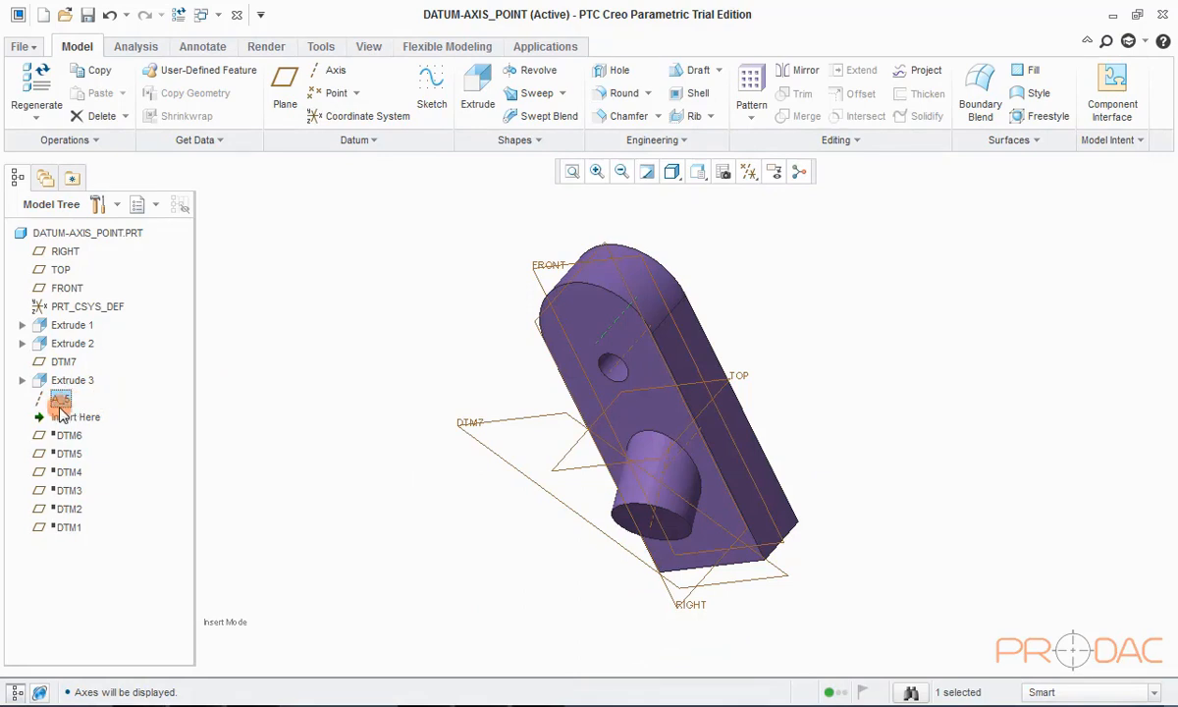
click(319, 287)
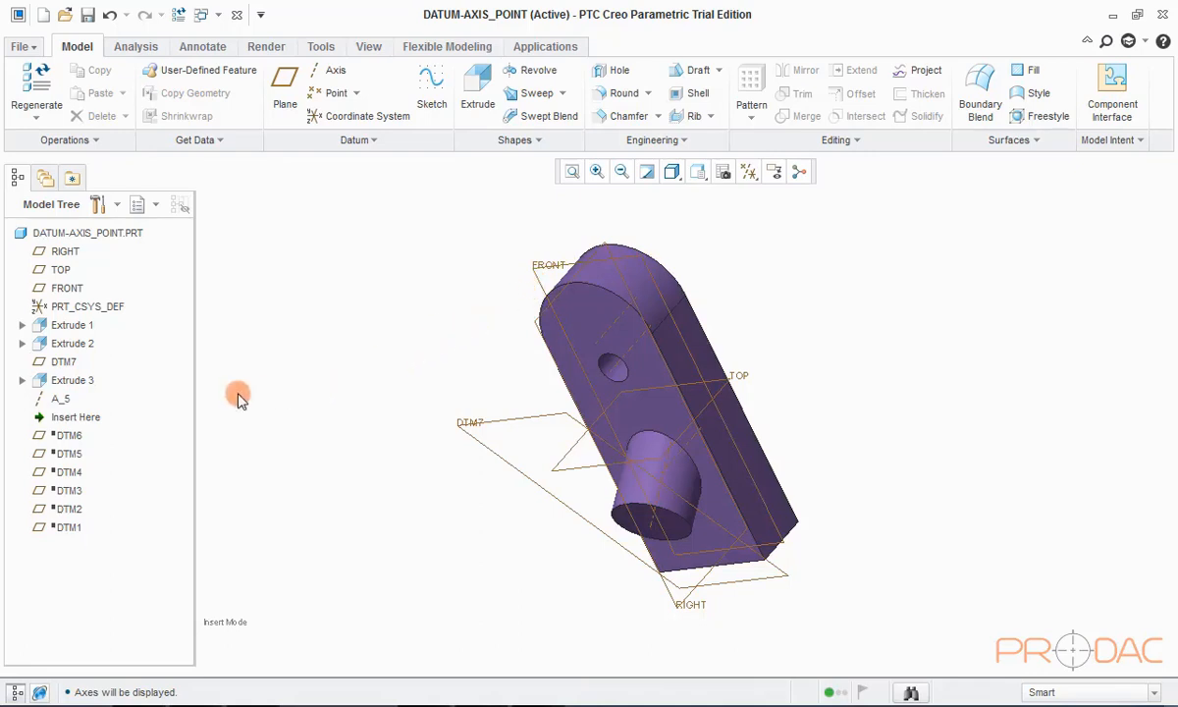
Step: Move the model's insertion point to just before axis A_5, directly after Extrude 3
key(ctrl+d)
drag(113, 422, 110, 367)
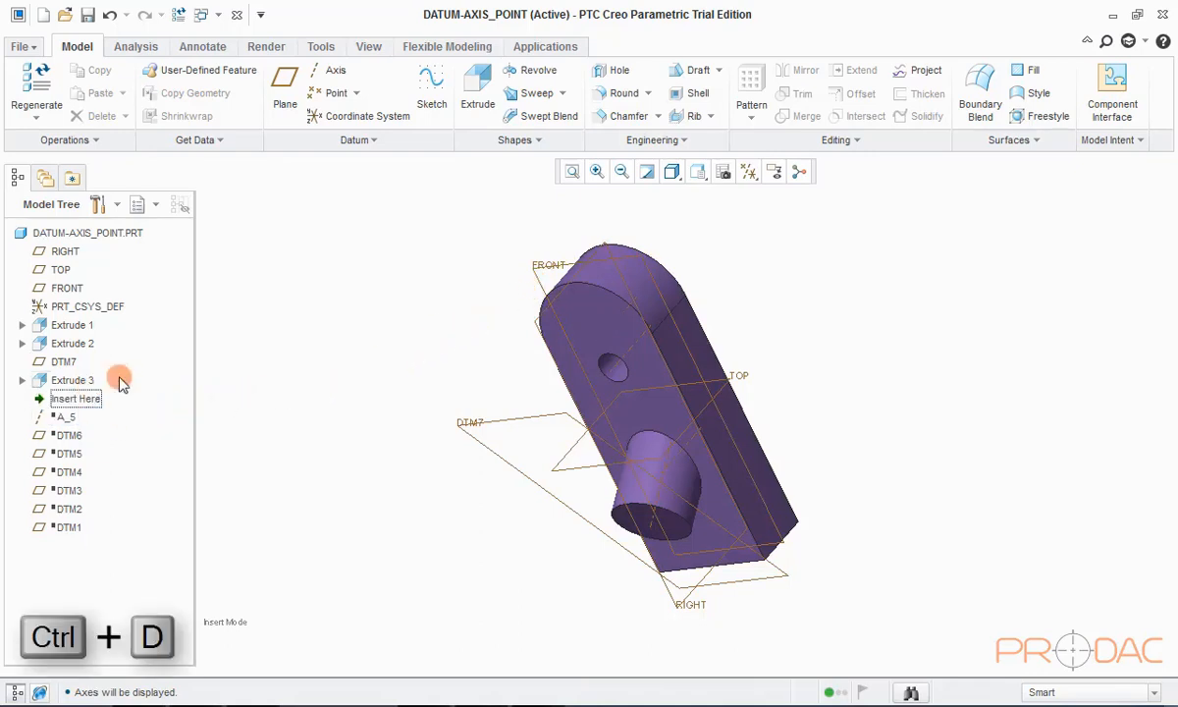
middle_drag(330, 259, 493, 263)
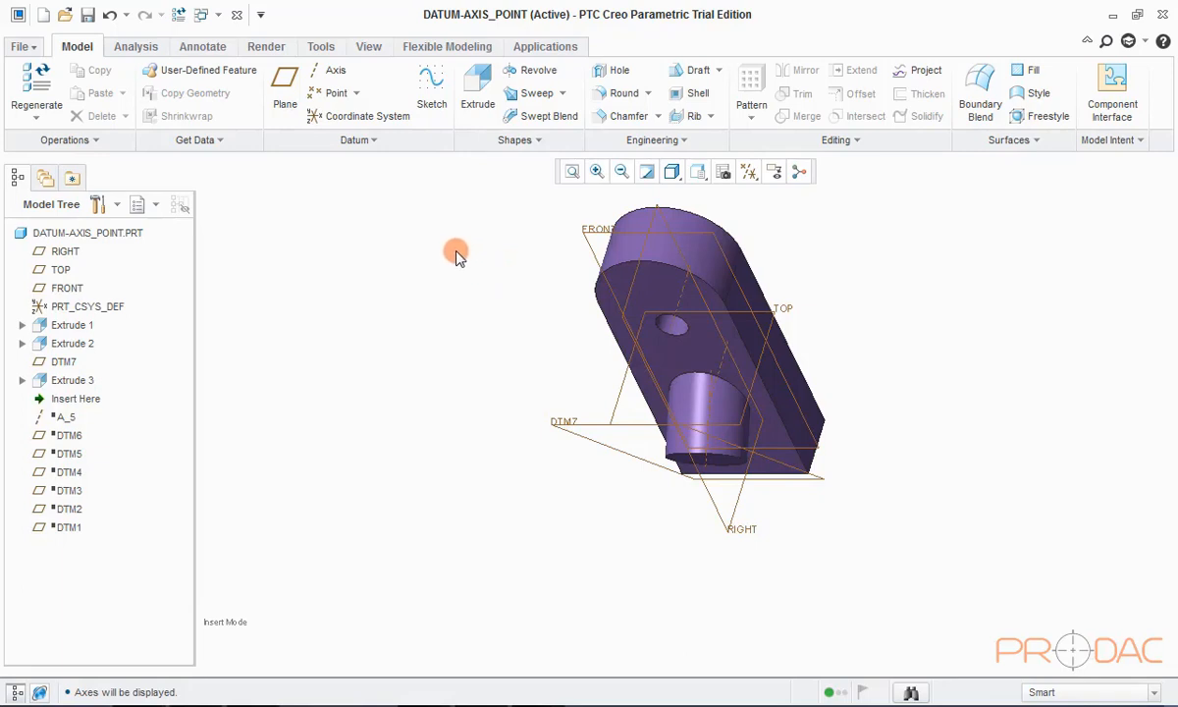
Step: Edit the definition of Extrude 1, open its internal section sketch and face the sketch plane
click(667, 248)
right_click(816, 246)
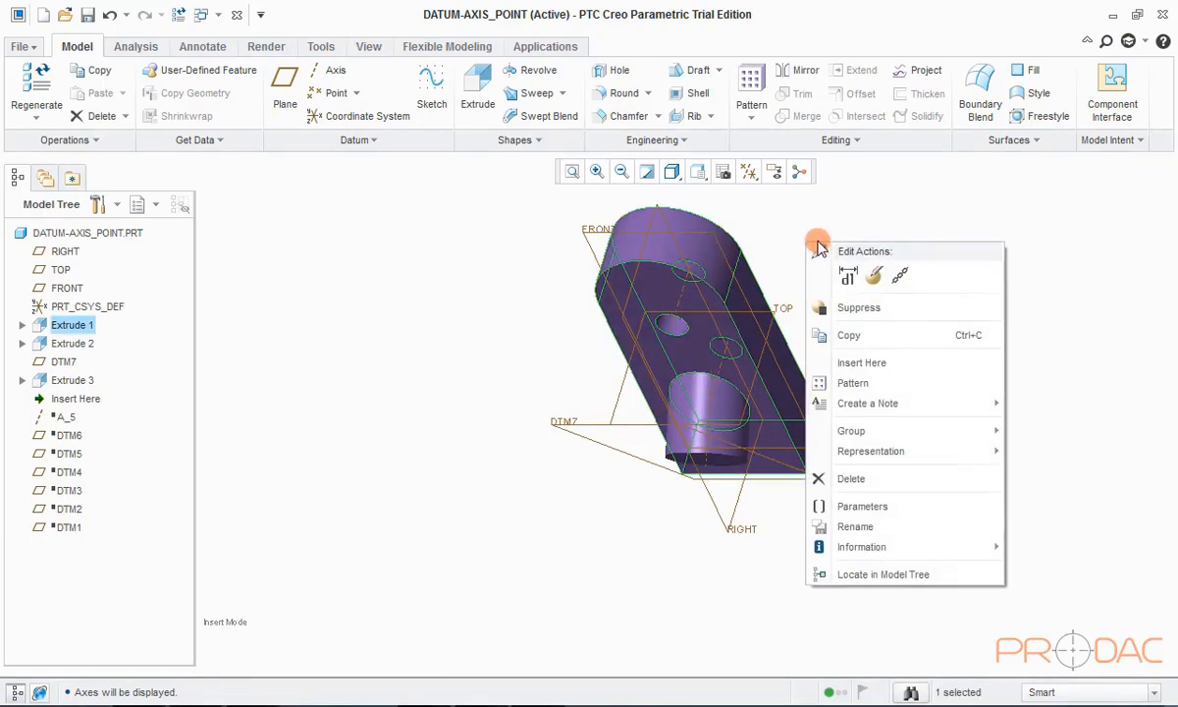
click(873, 279)
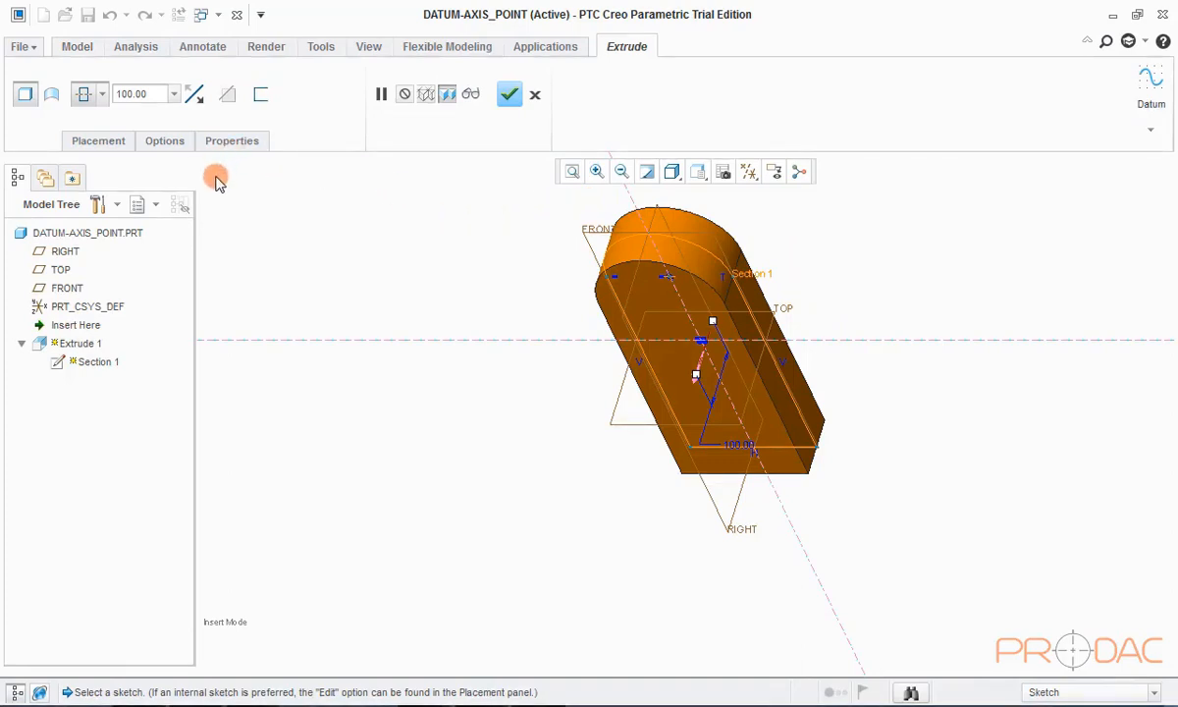
click(108, 143)
click(261, 202)
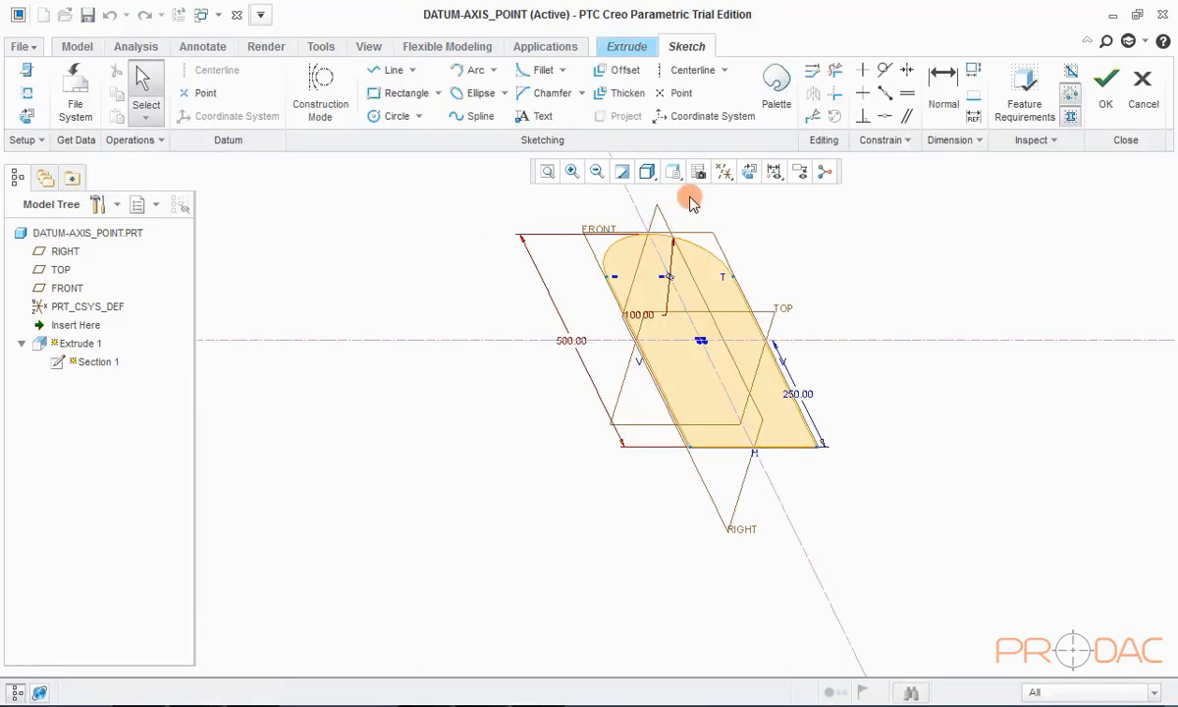
click(747, 173)
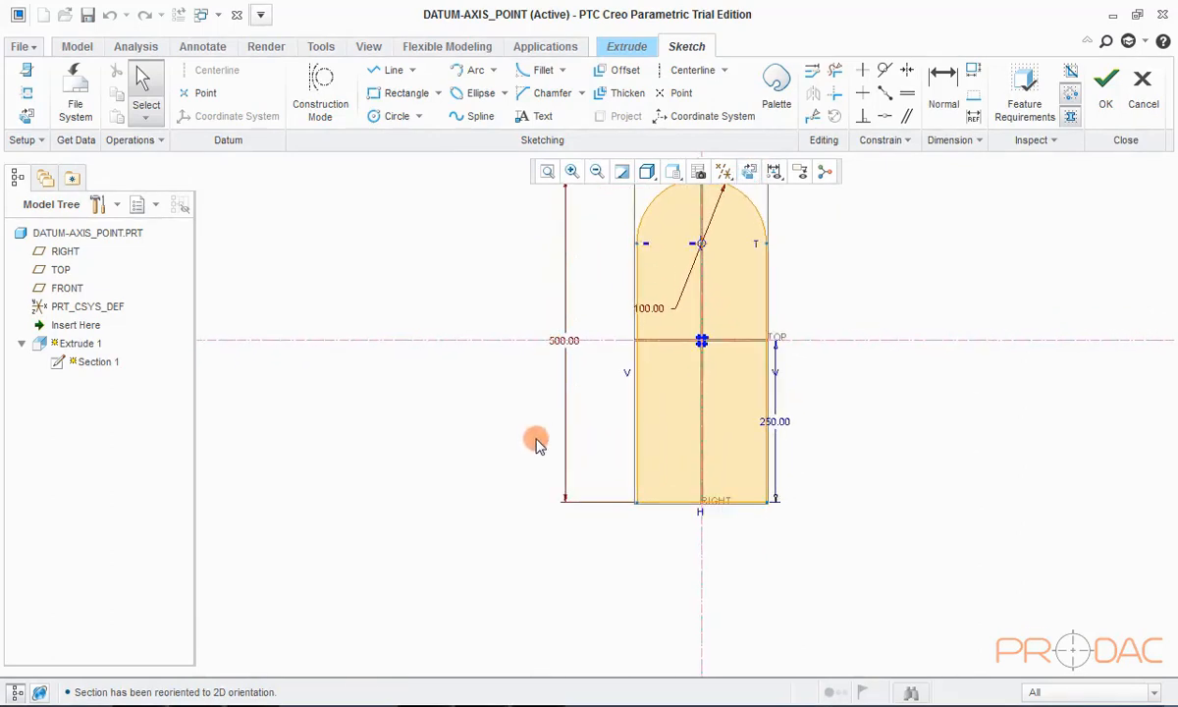
scroll(589, 361, down, 2)
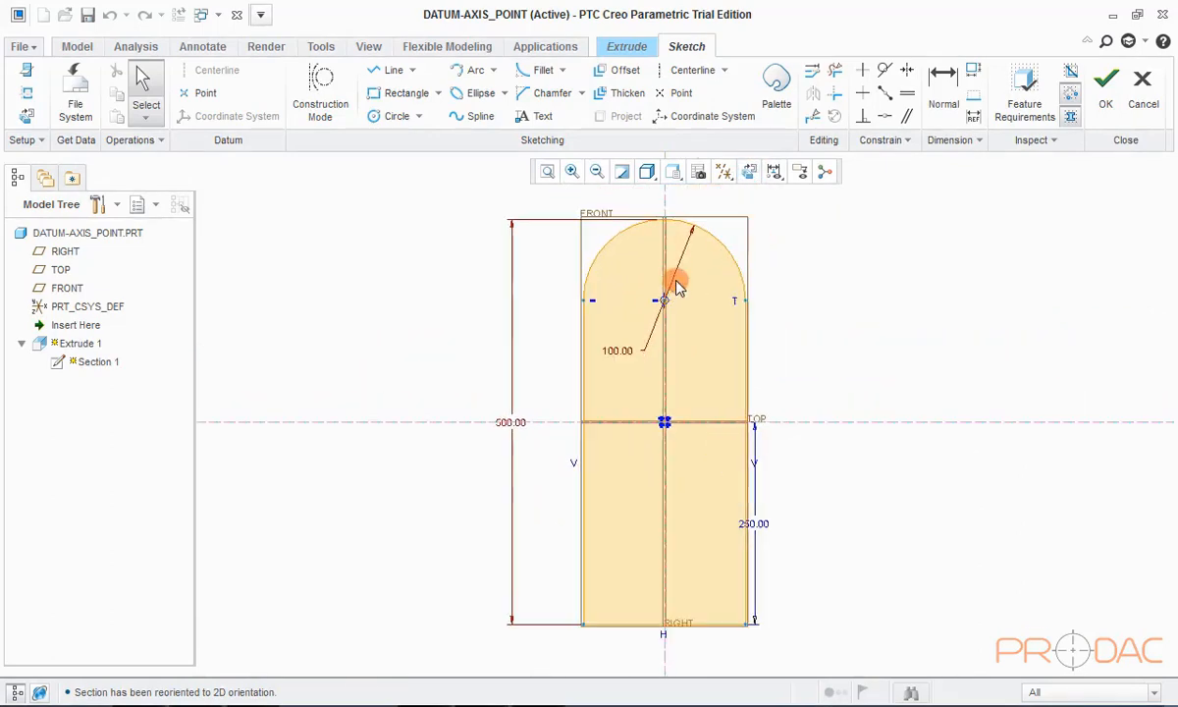
Step: Add a datum point at the centre of the sketch's end arc, then finish the sketch and the Extrude 1 redefinition
click(206, 96)
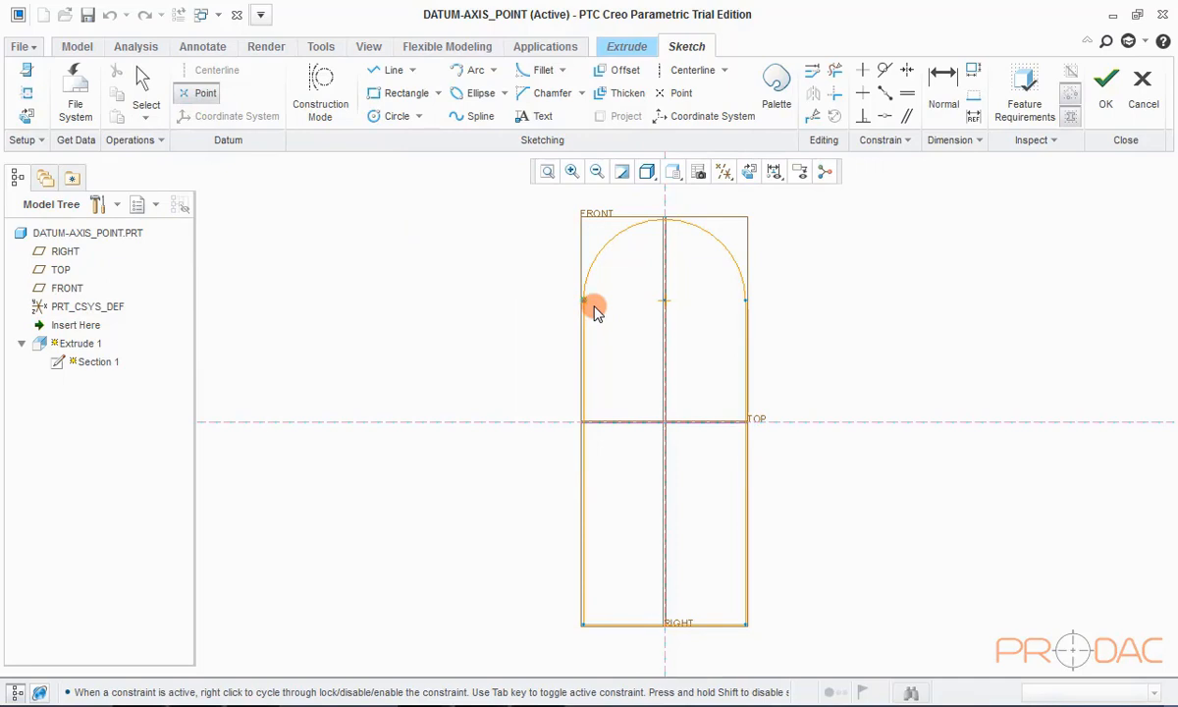
click(664, 301)
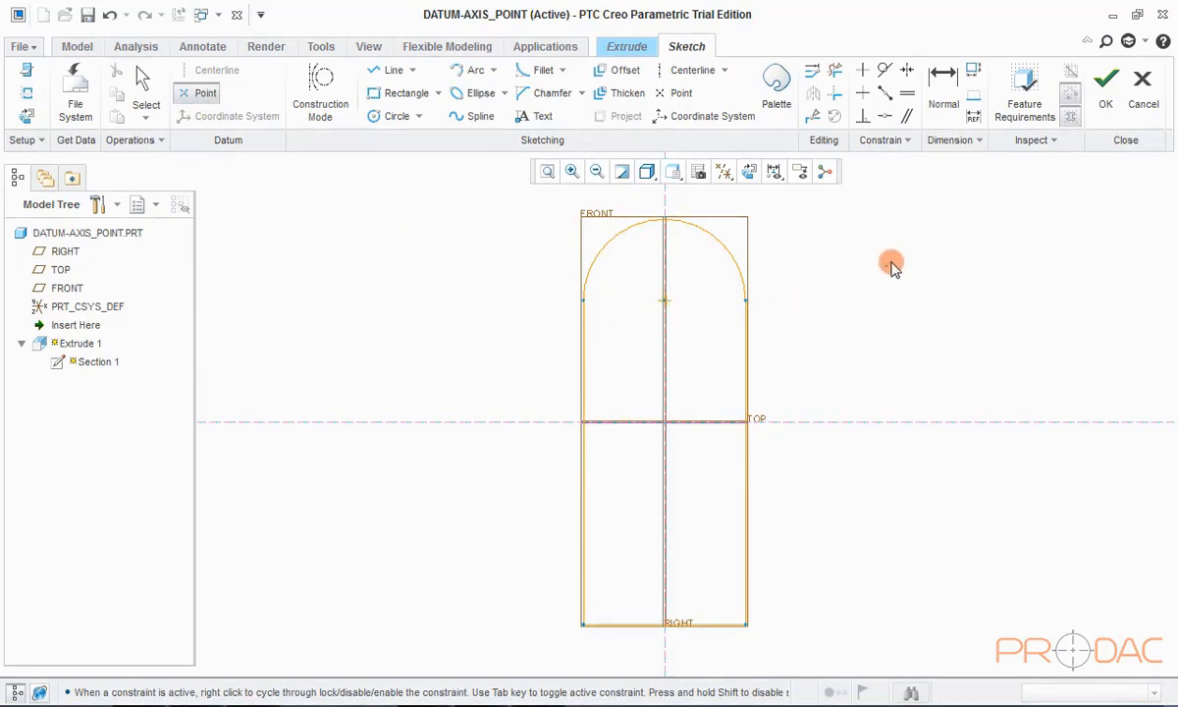
middle_click(892, 266)
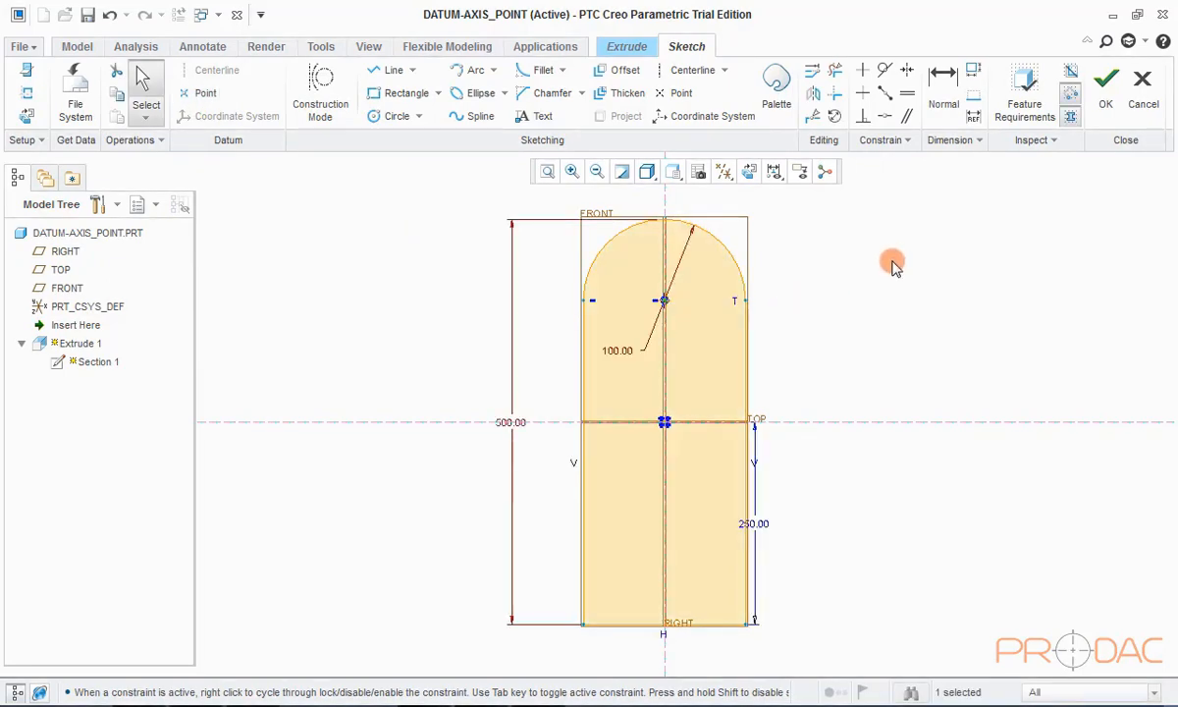
click(1105, 94)
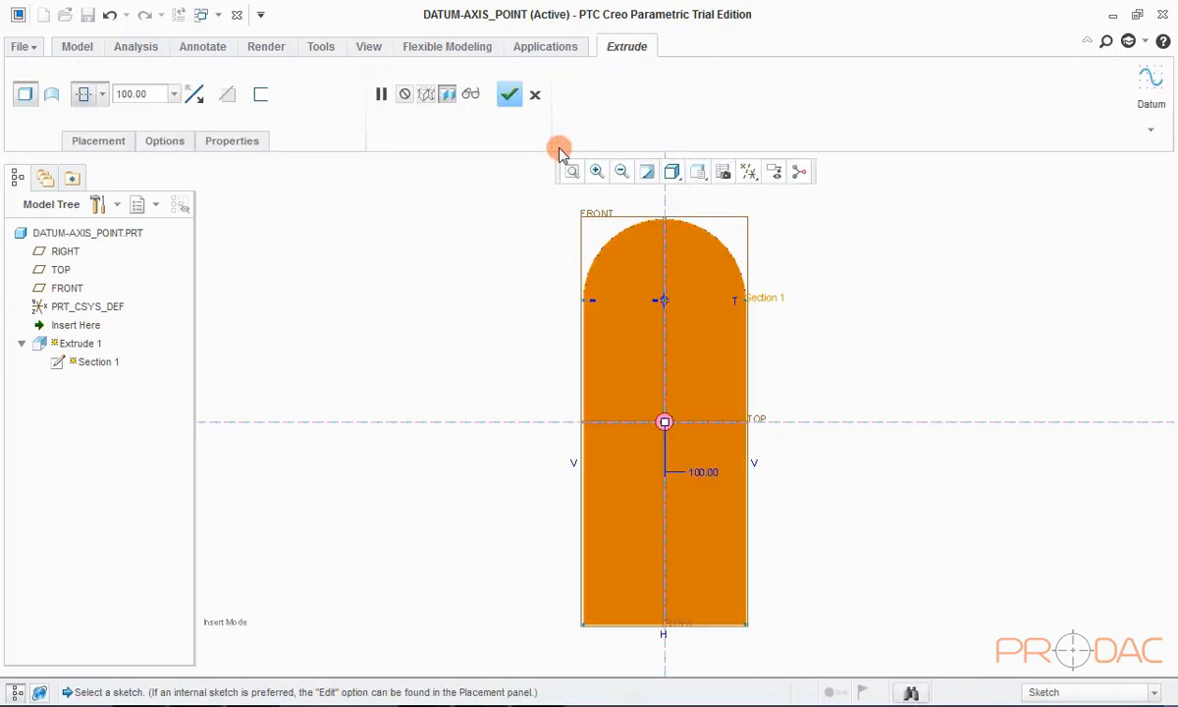
key(ctrl+d)
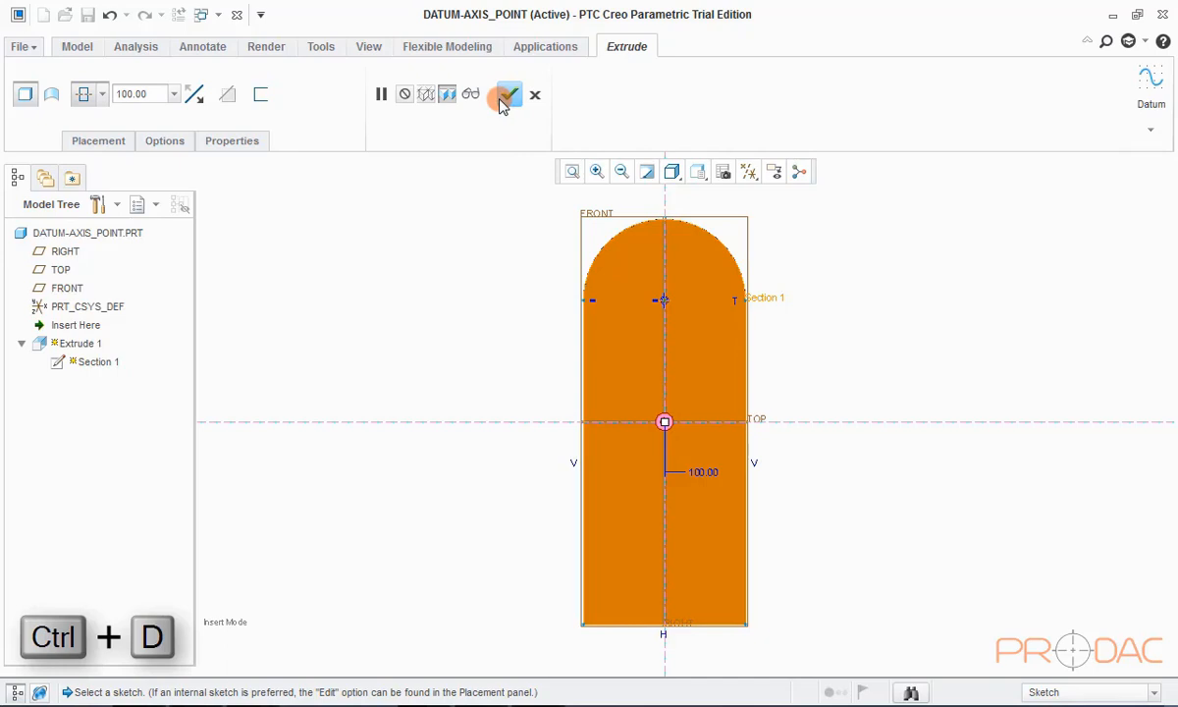
click(501, 99)
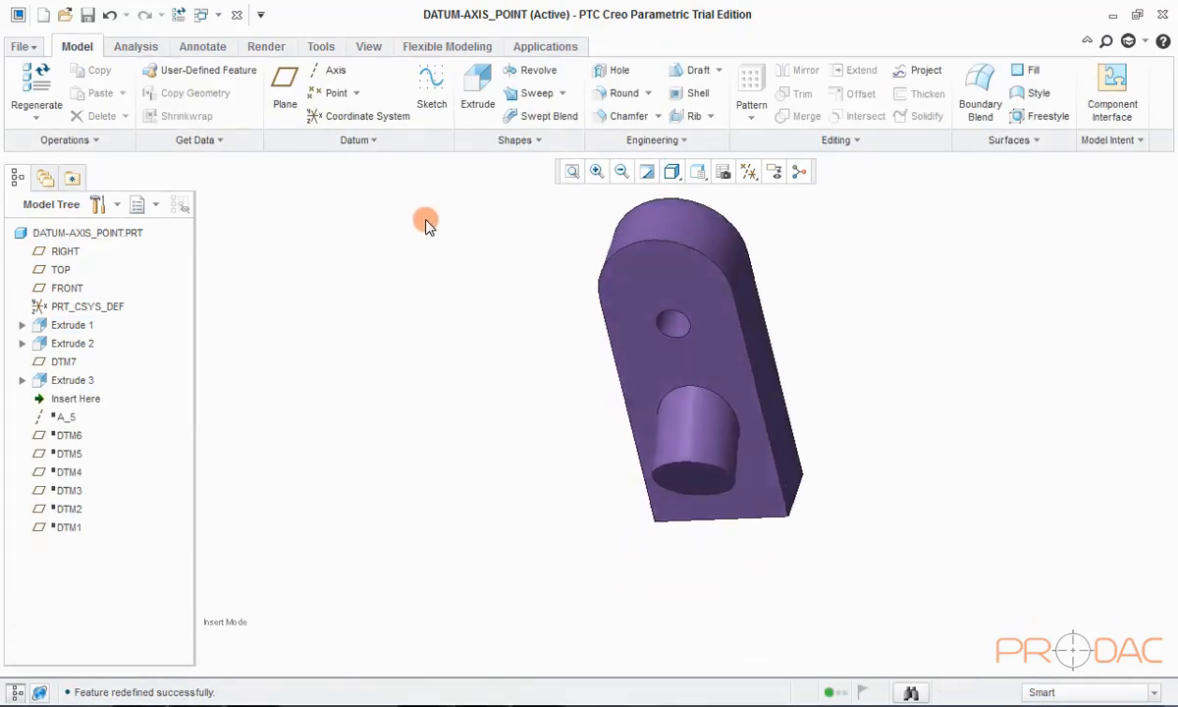